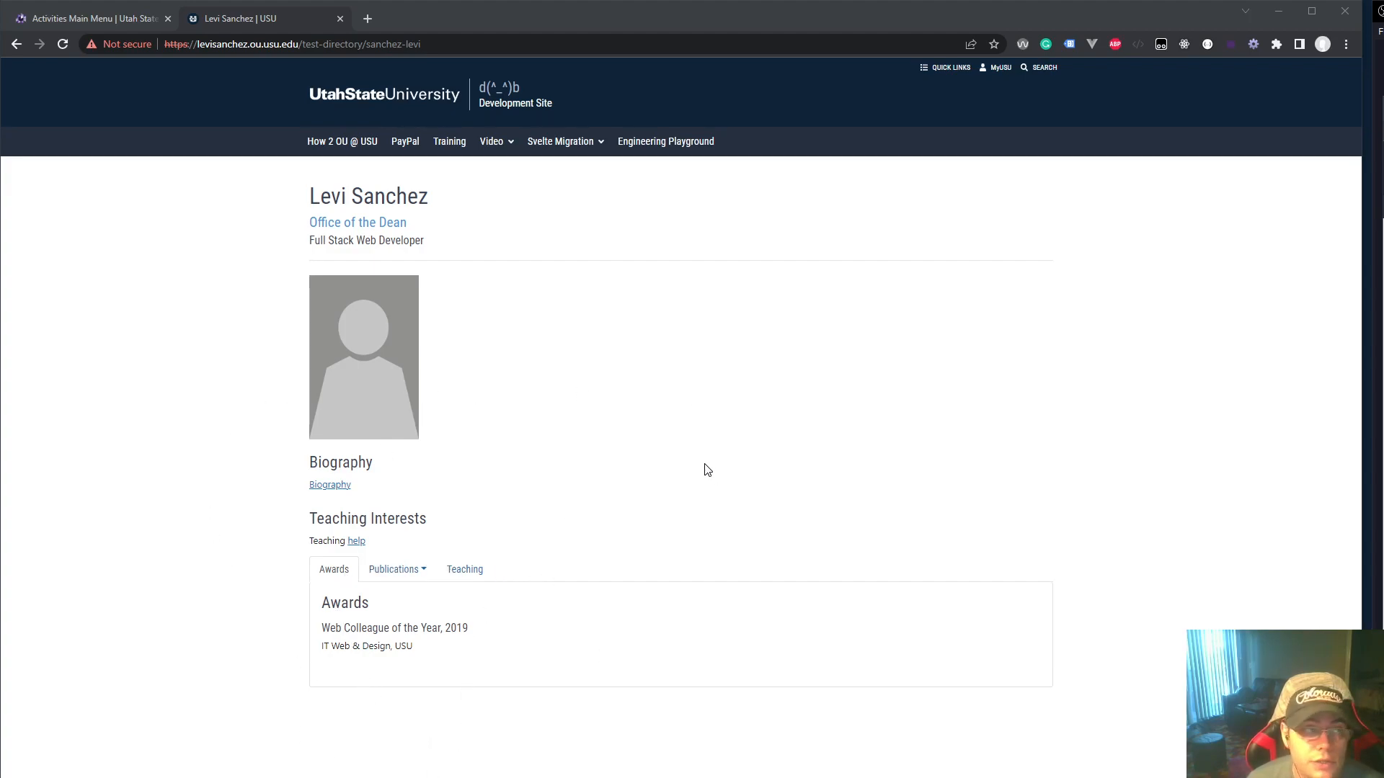
Step: Review the Faculty Success activities page and its web address alongside the public faculty profile page
left_click(42, 20)
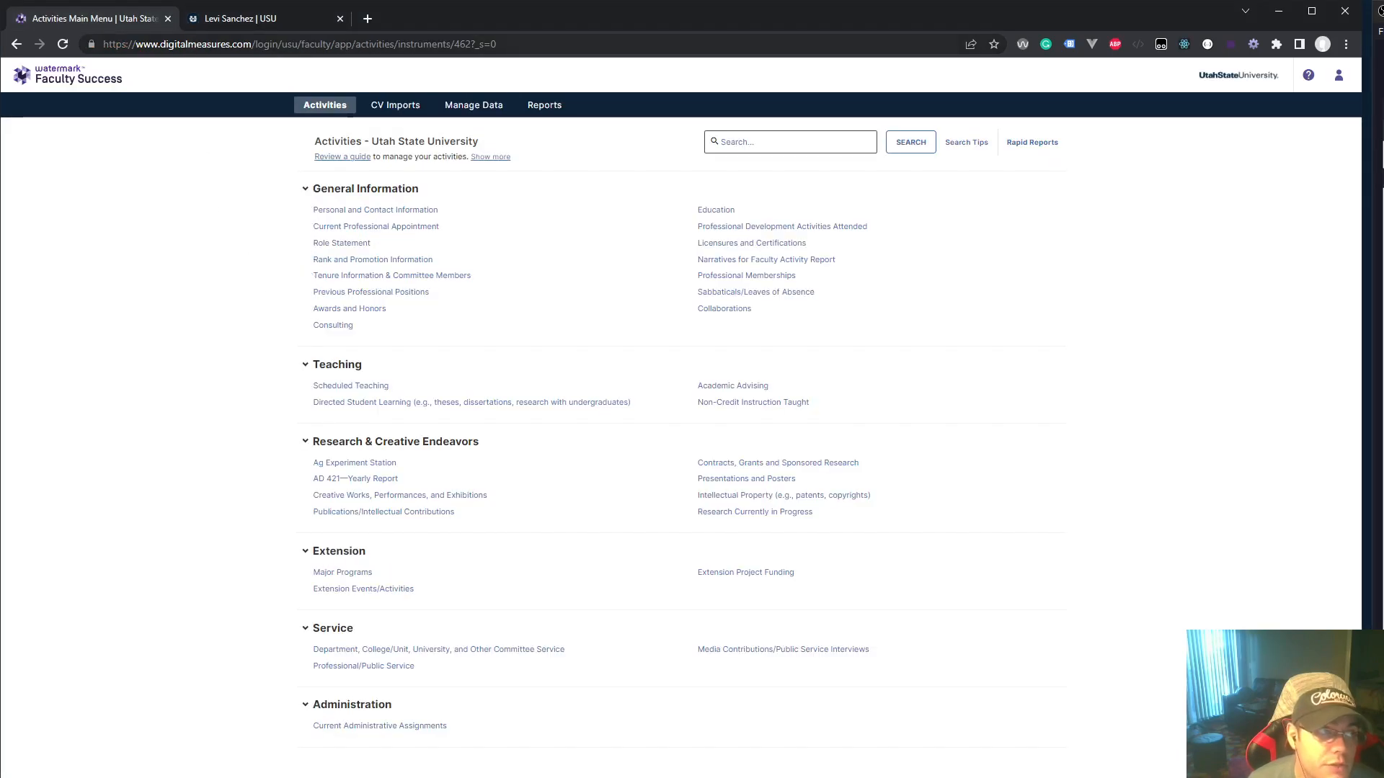
double_click(189, 47)
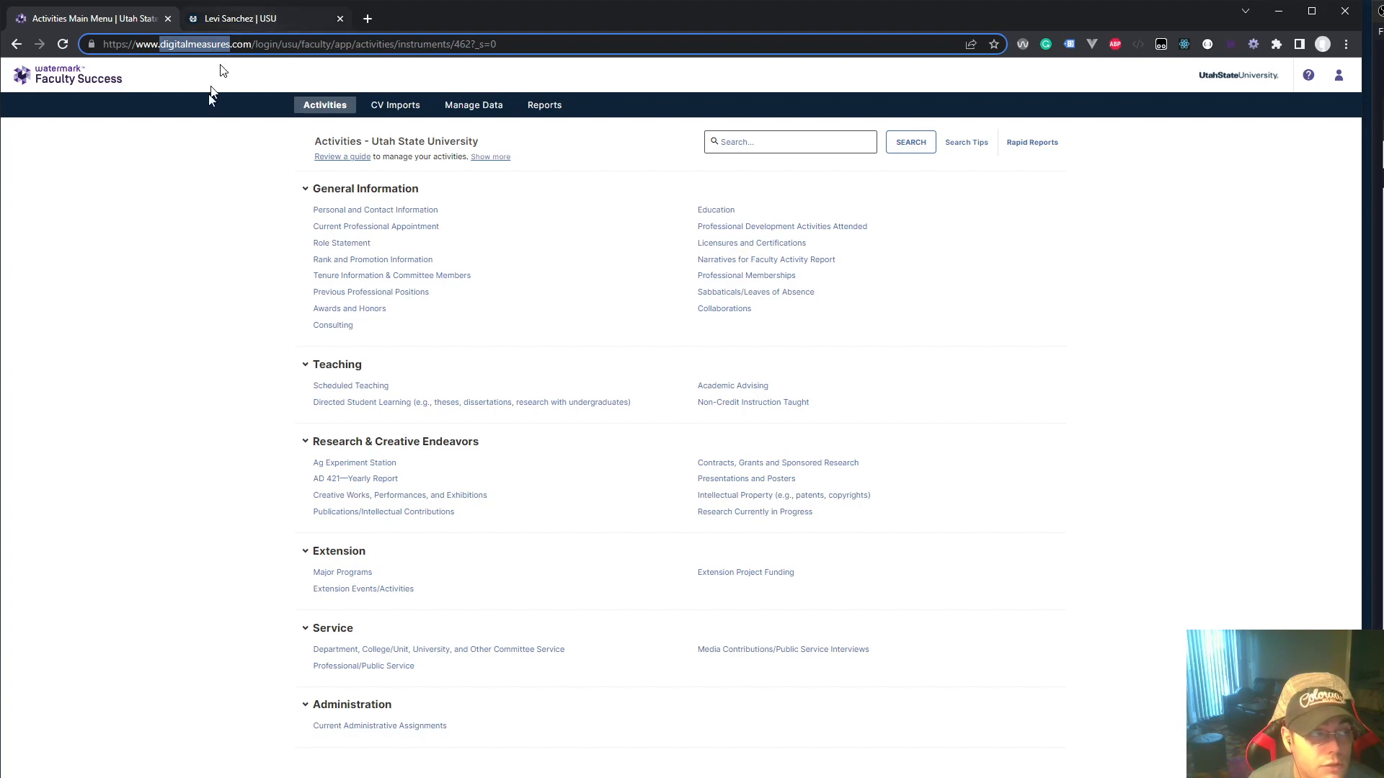
left_click(254, 23)
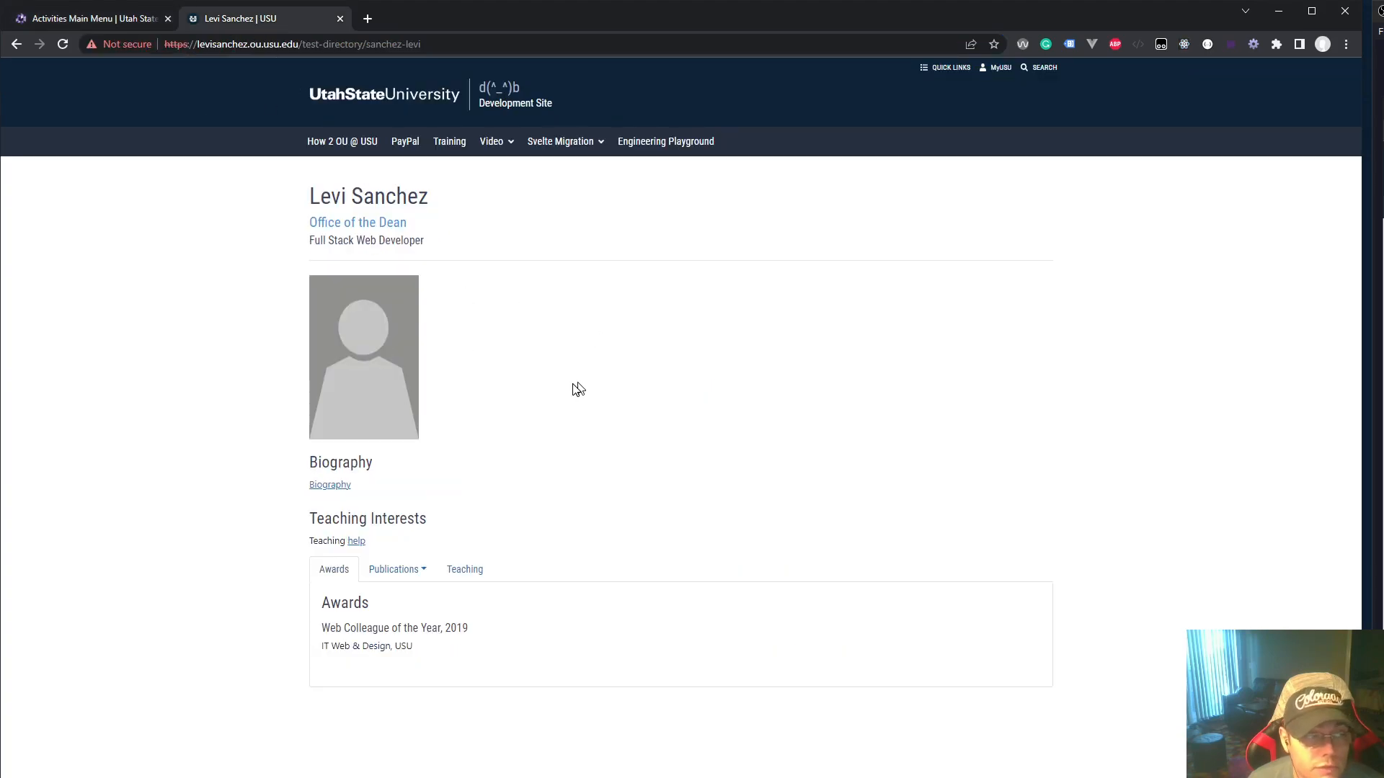
left_click(130, 20)
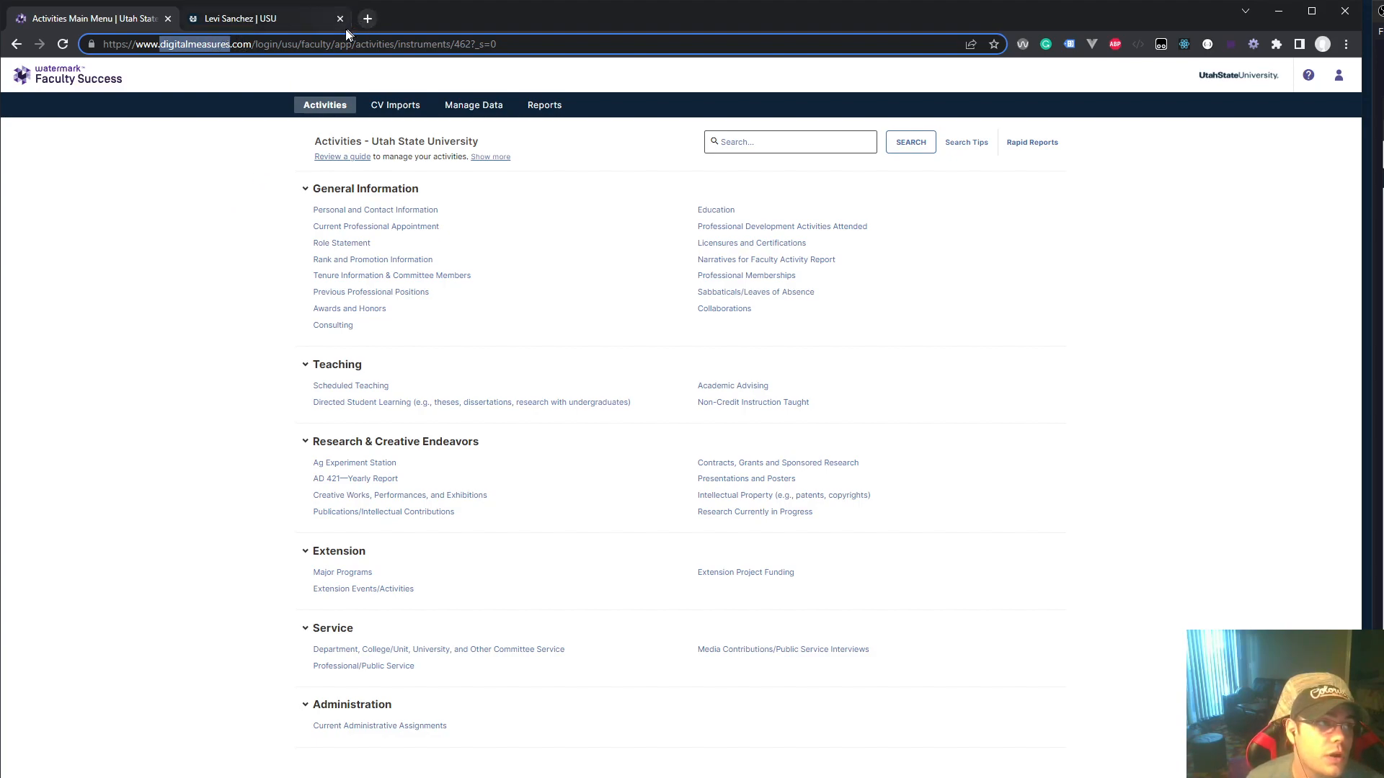
left_click(171, 45)
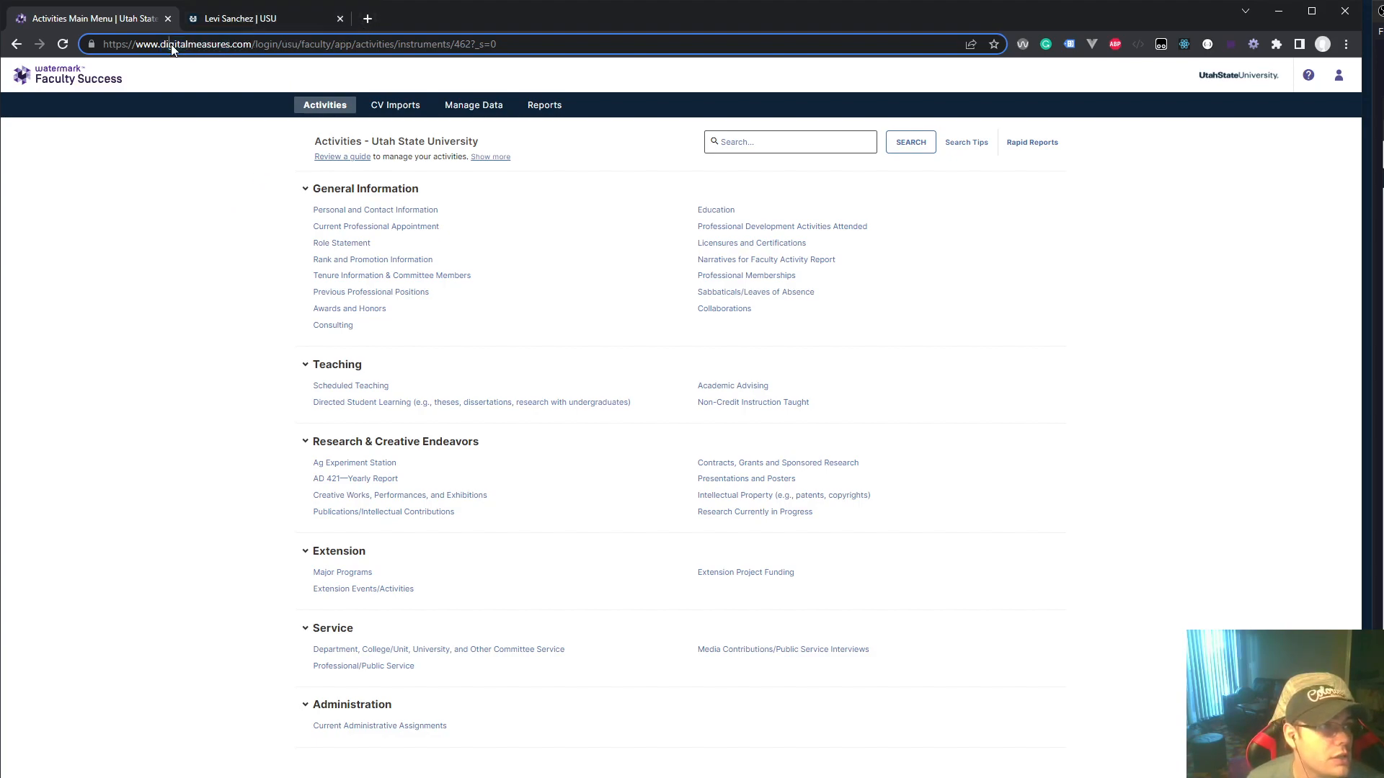
Step: Load digitalmeasures.usu.edu in a new browser tab and close that tab again
left_click(369, 19)
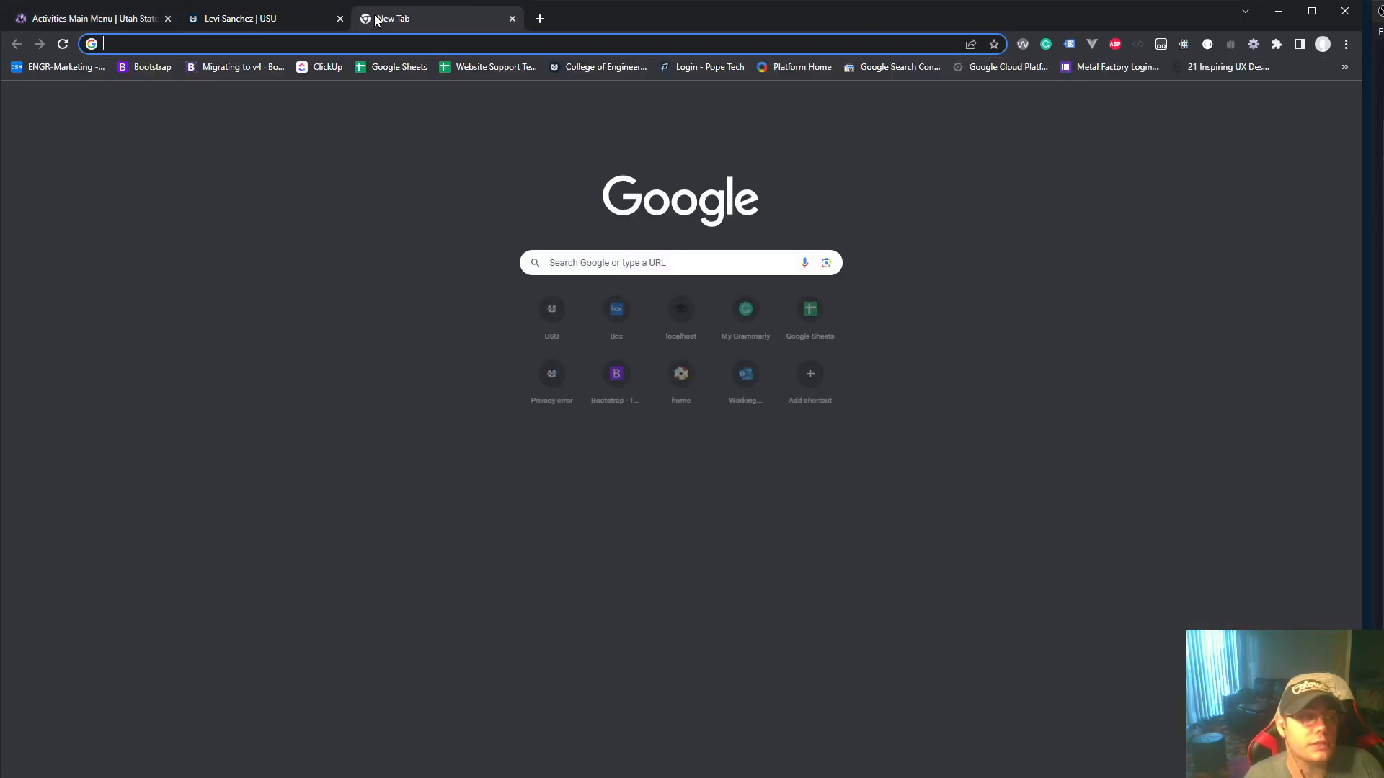
type("d")
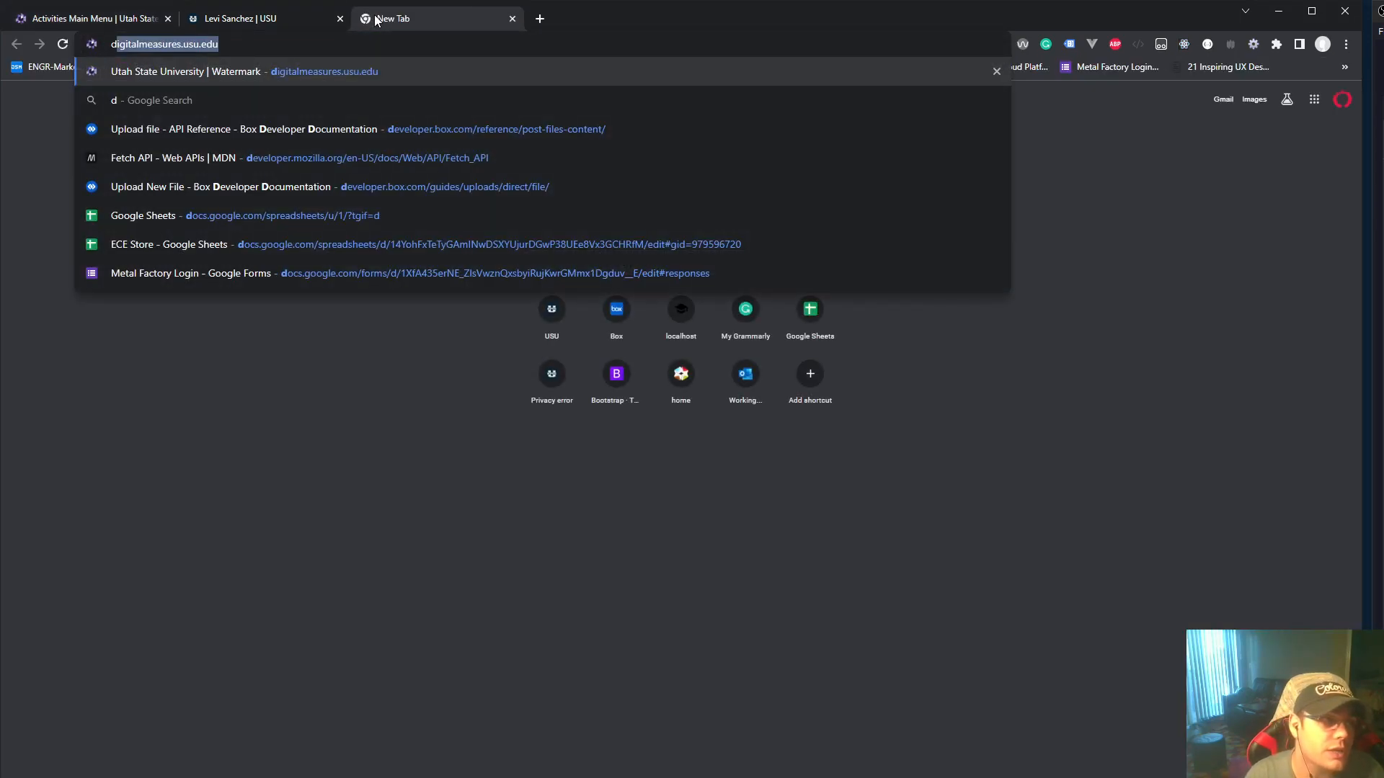
key("Return")
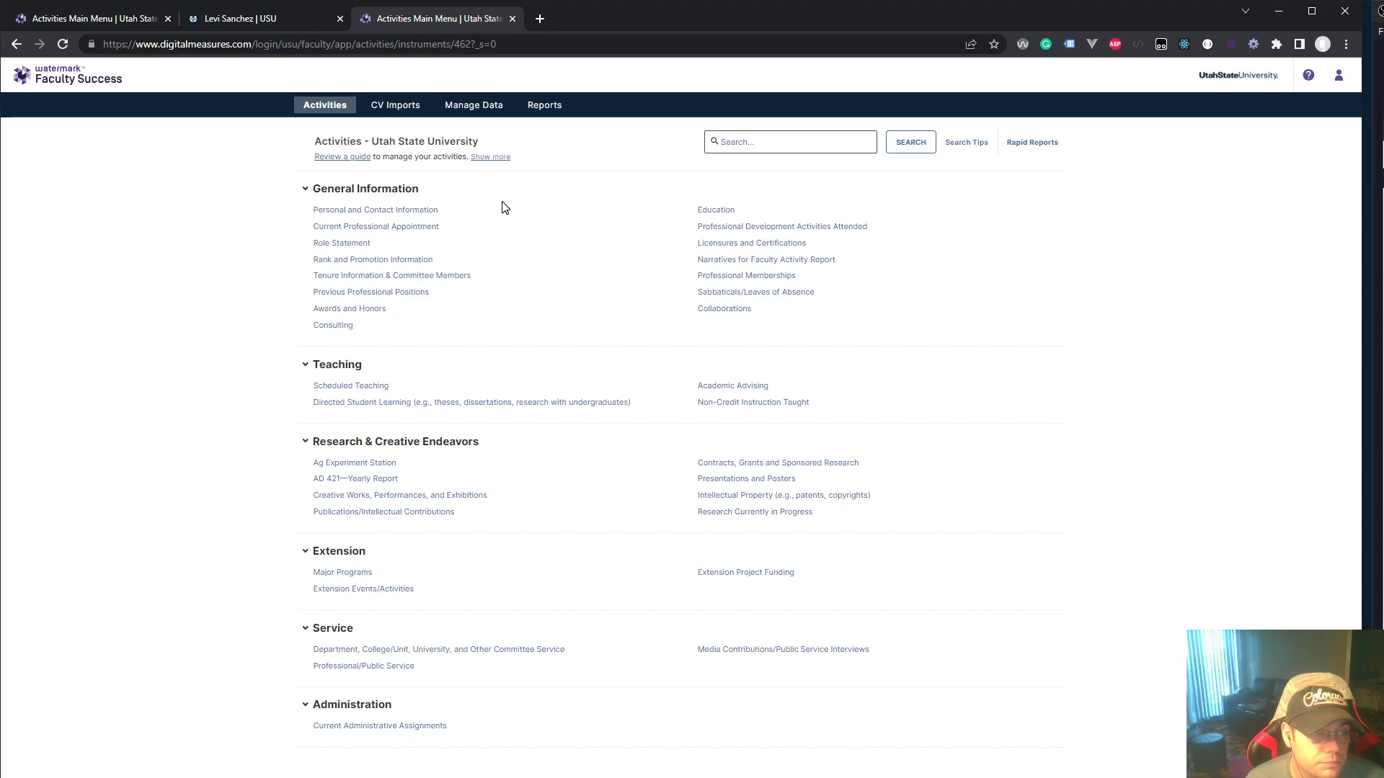
left_click(513, 19)
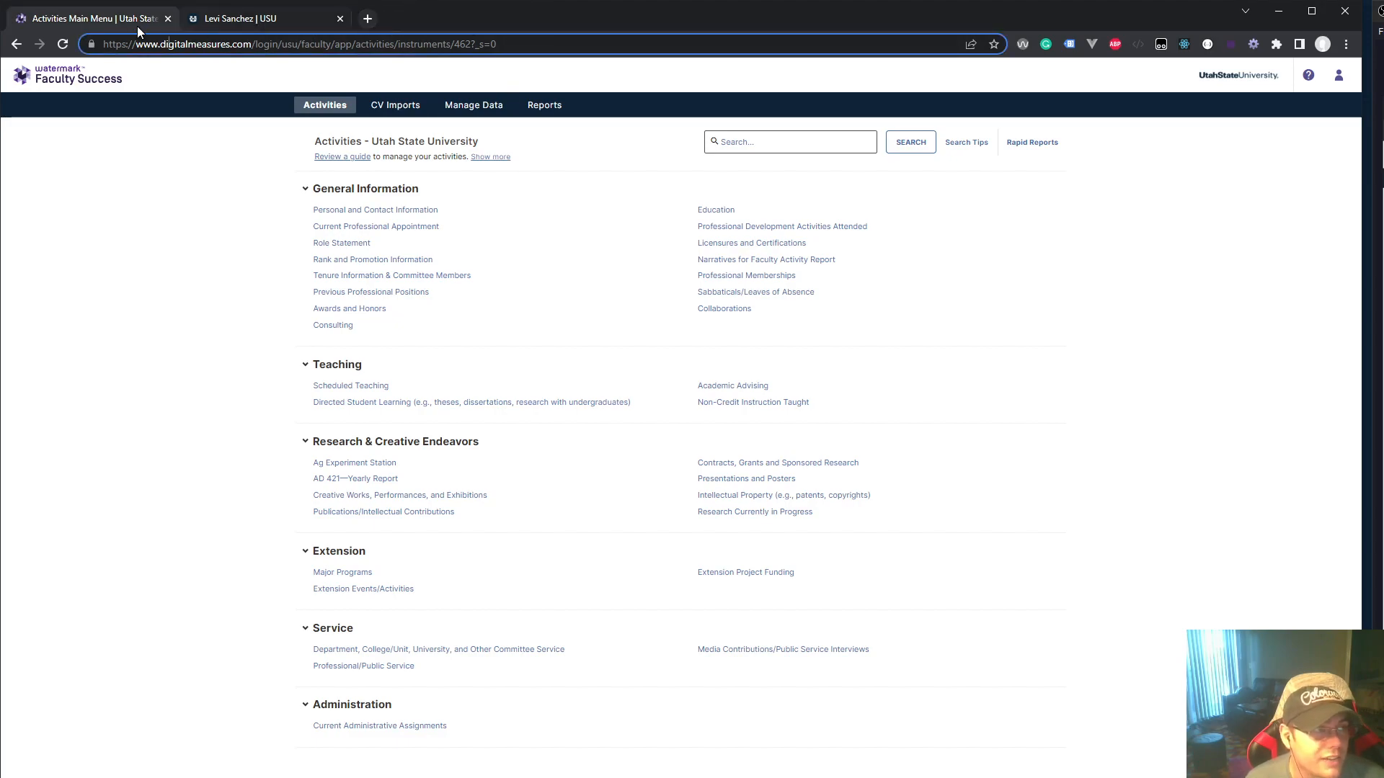
Step: Look at the Directed Student Learning records list under Teaching and at the tabs of the public profile page
left_click(437, 409)
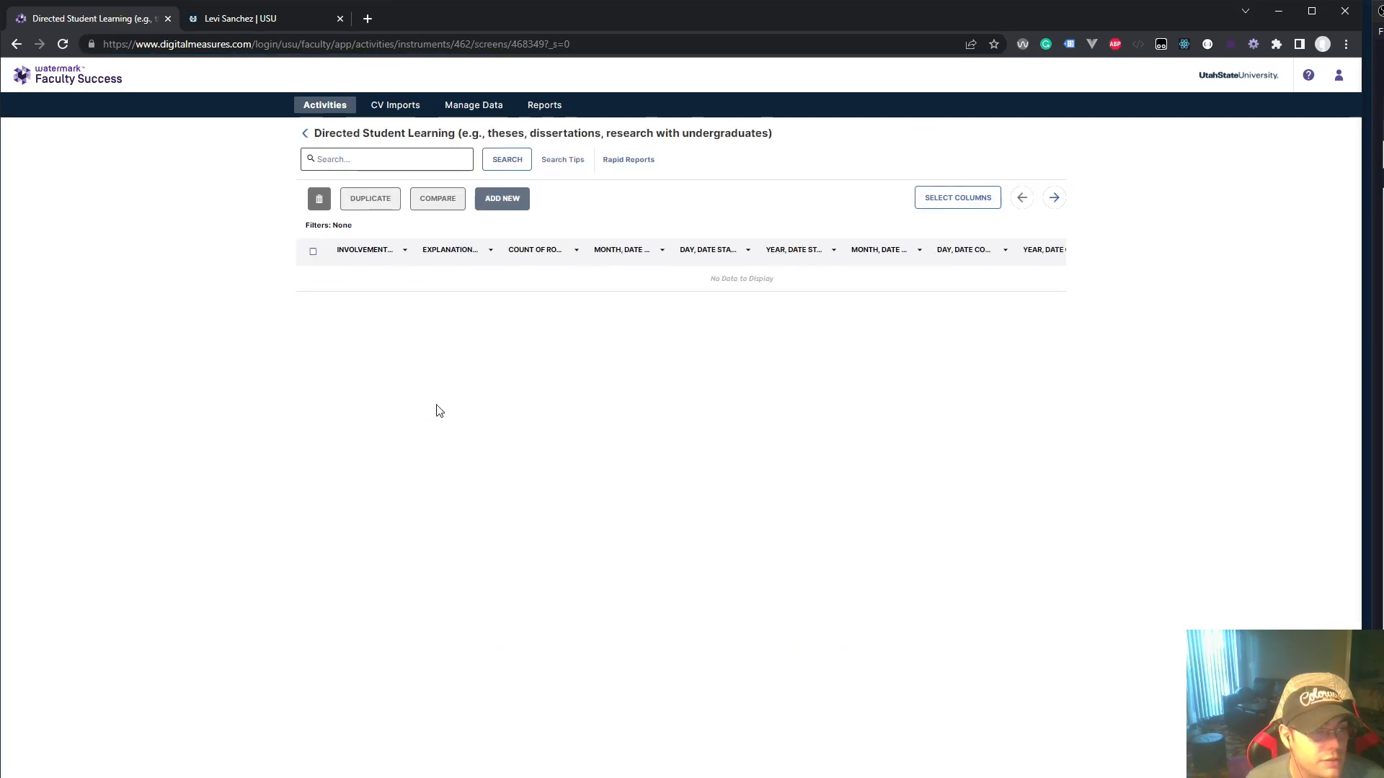
left_click(305, 135)
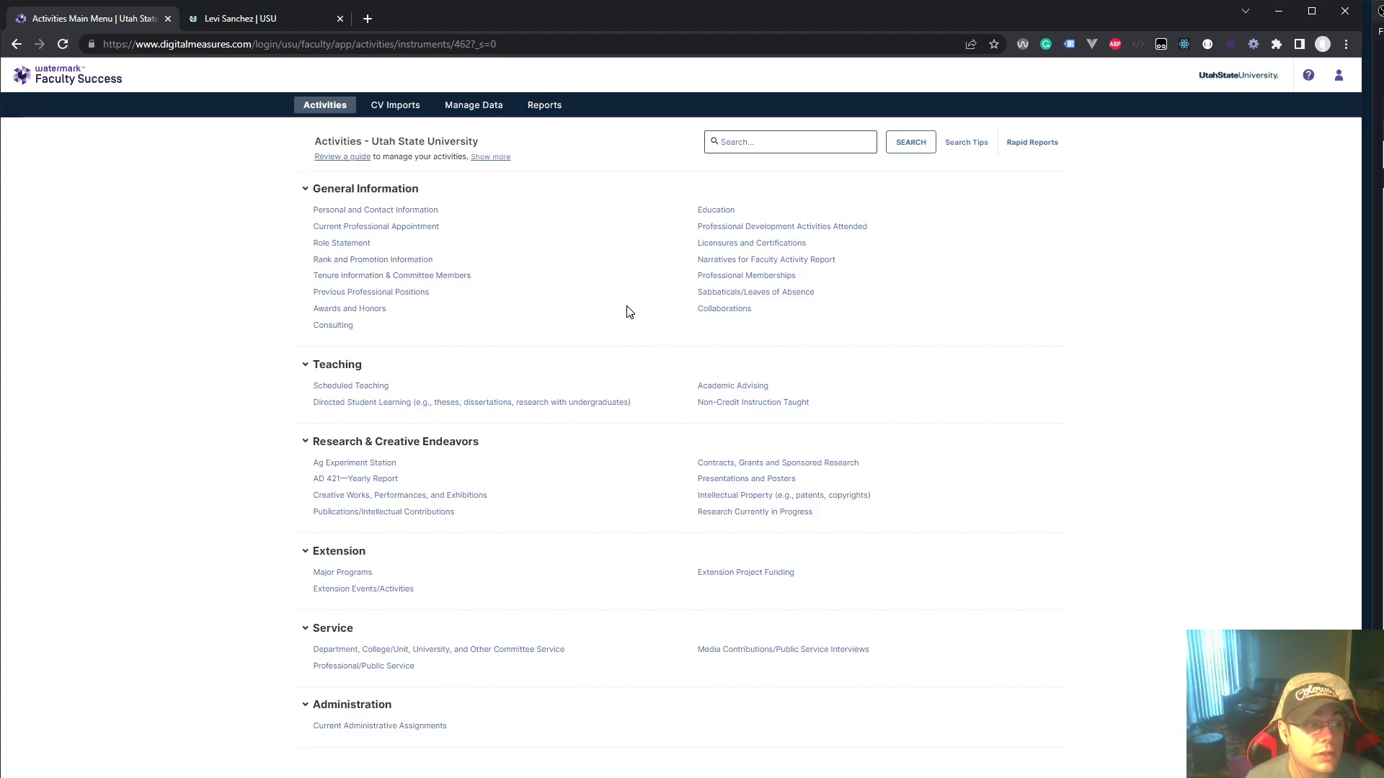
left_click(221, 19)
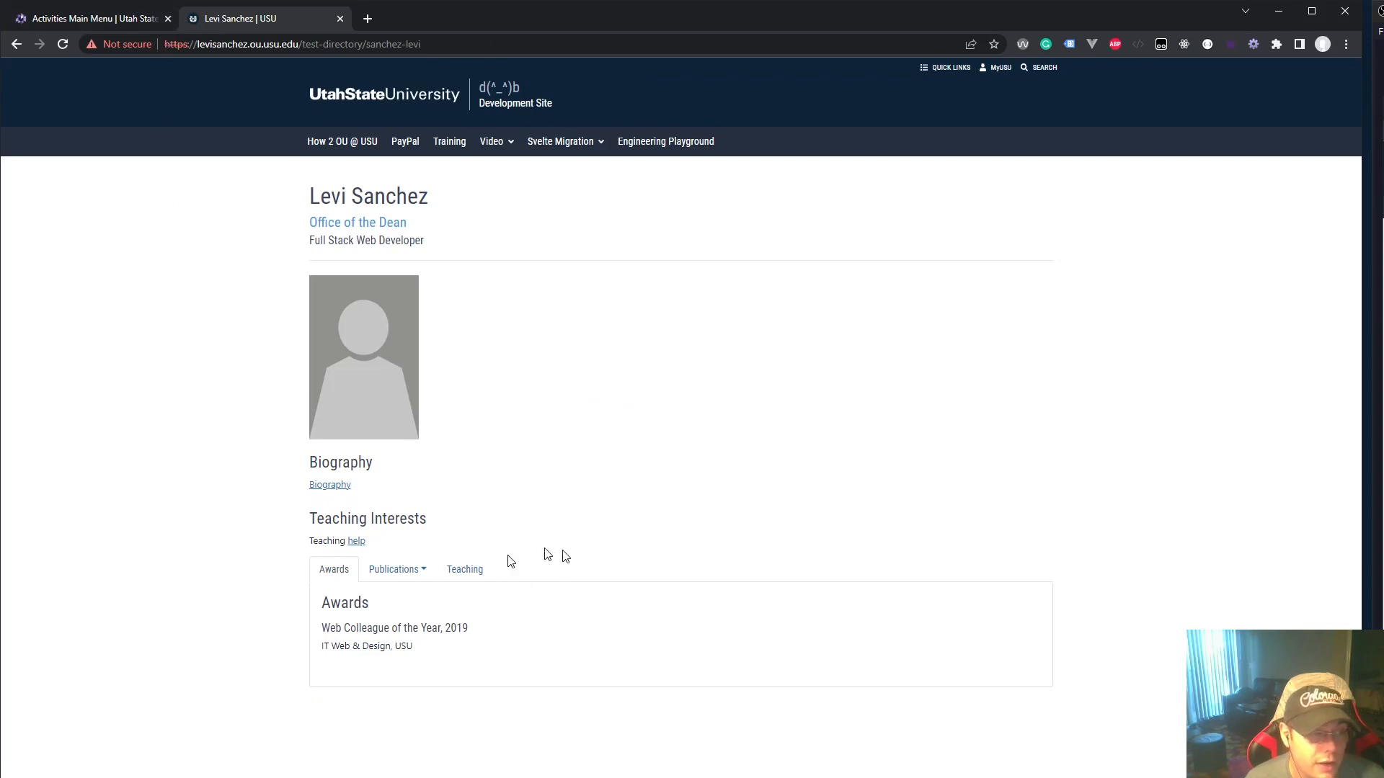
Step: Start a new Directed Student Learning record in the Teaching section of Faculty Success
left_click(124, 22)
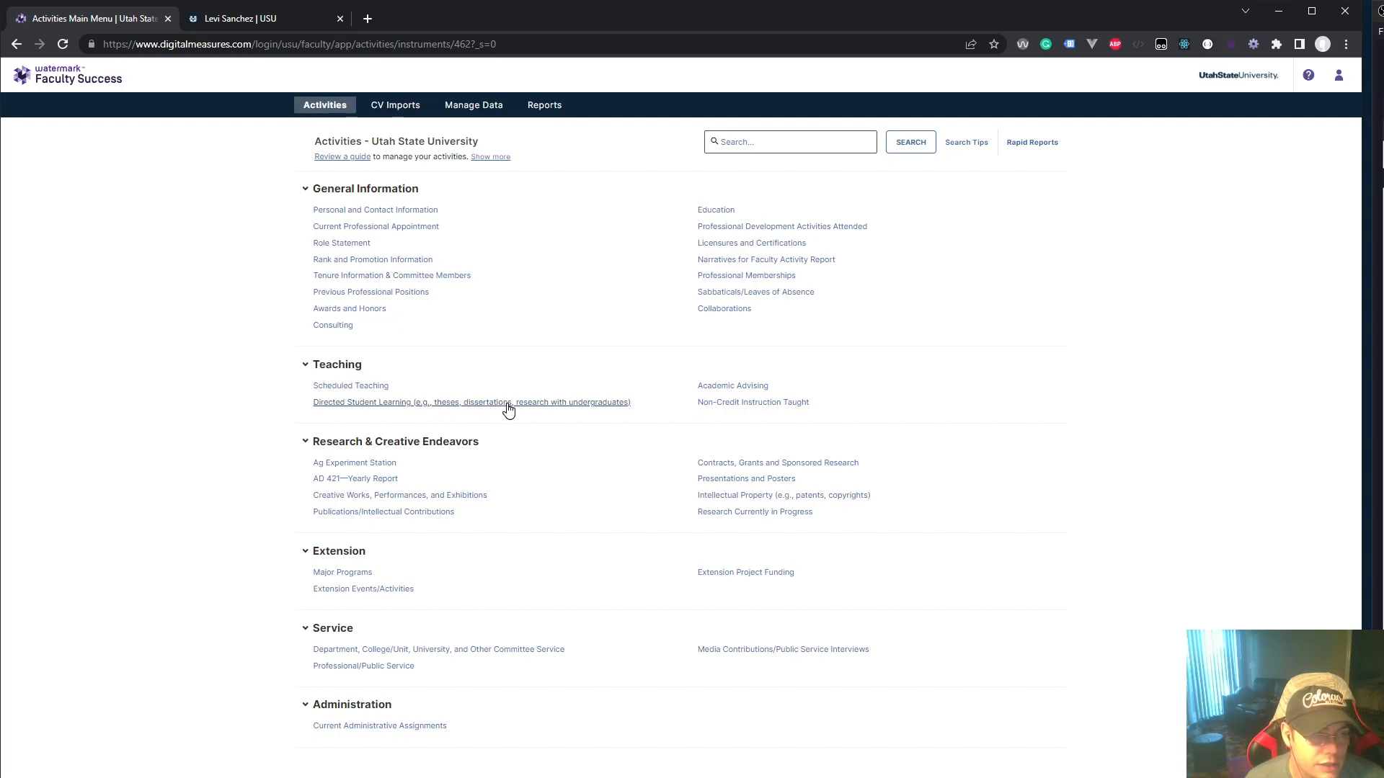
left_click(612, 407)
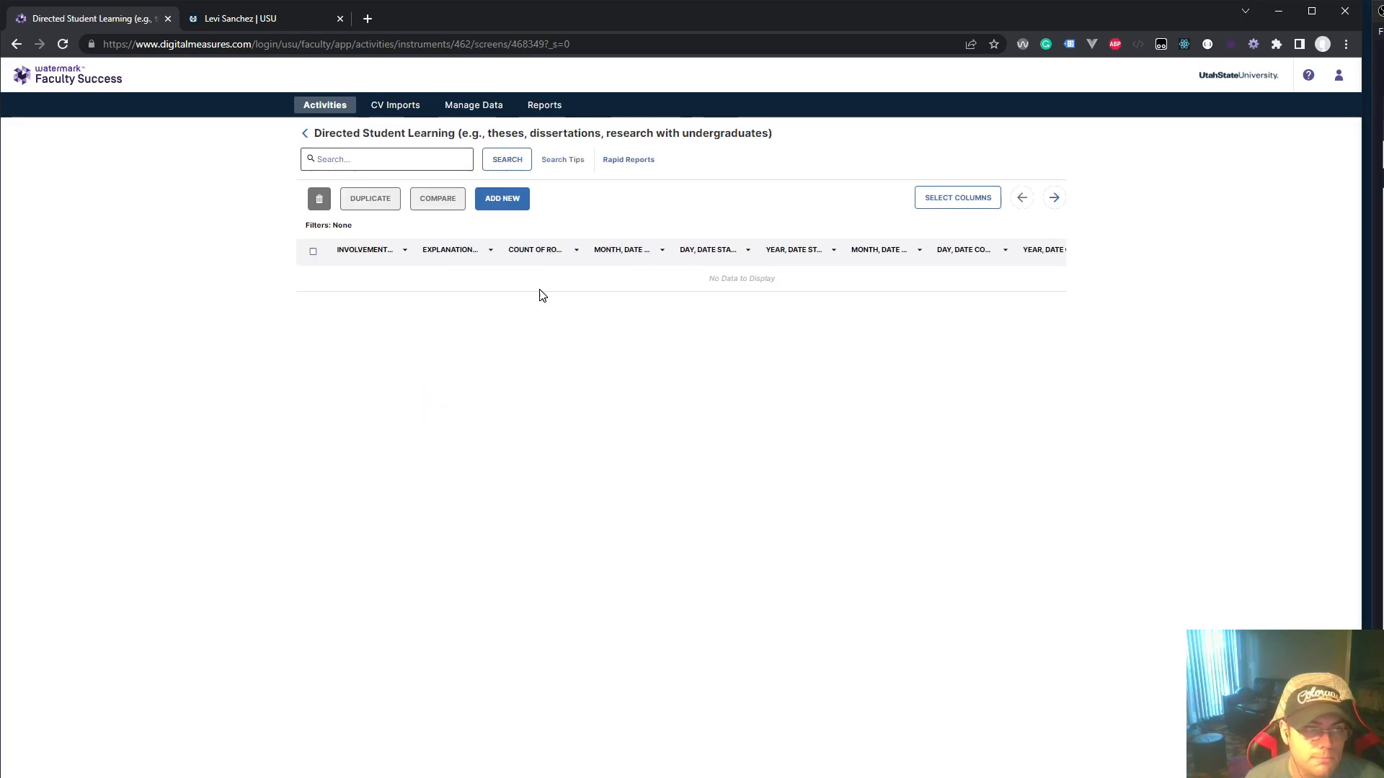
left_click(511, 206)
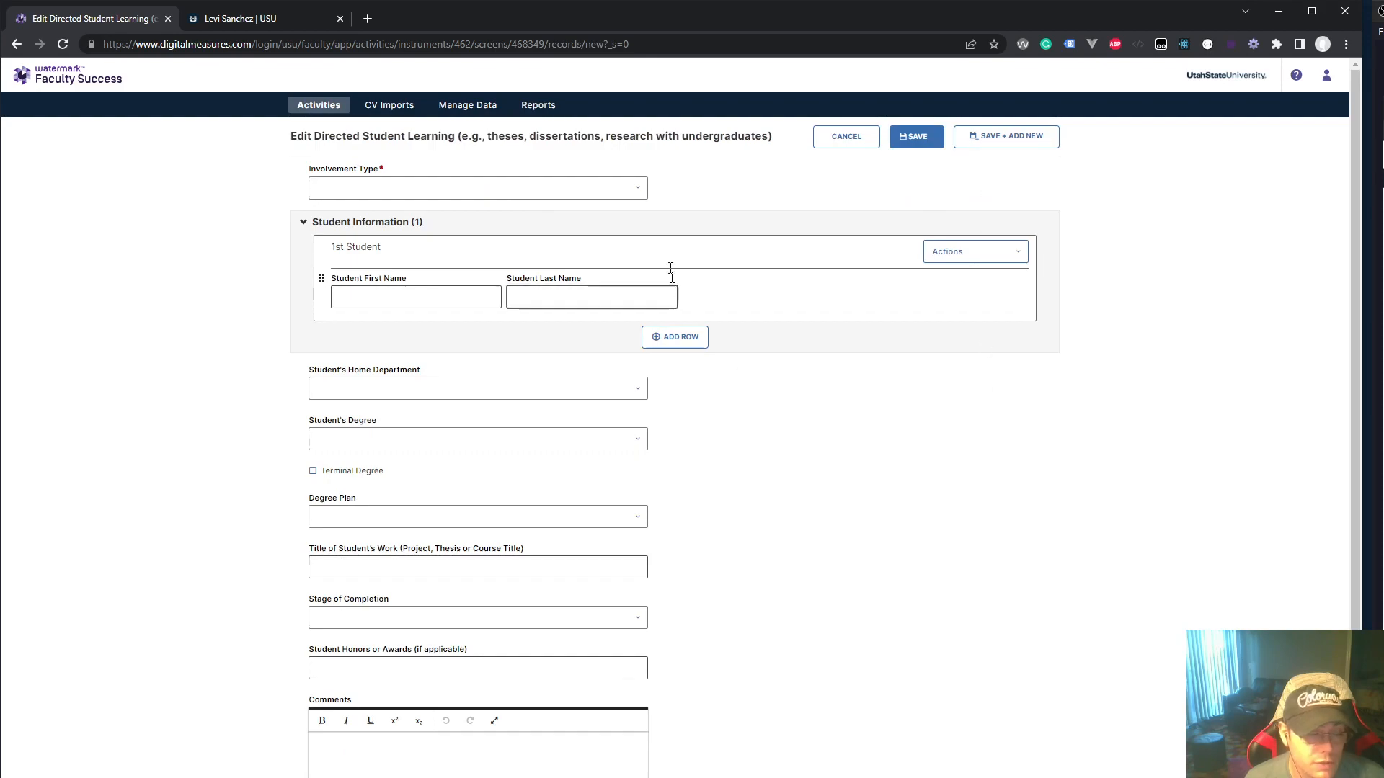
Step: Look through the available involvement types and set the record's Involvement Type to Book Lab Mentor
left_click(453, 192)
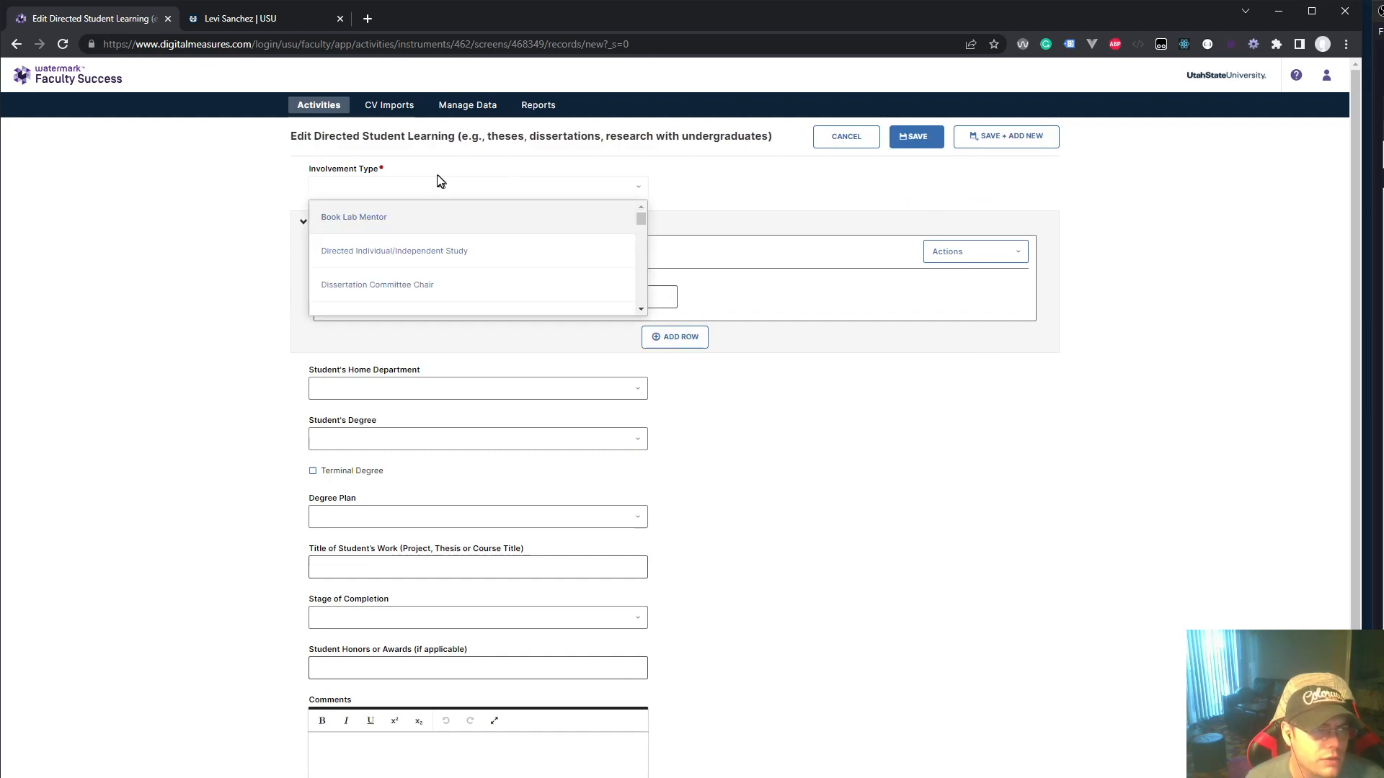
scroll(429, 256, "down", 3)
scroll(453, 257, "down", 5)
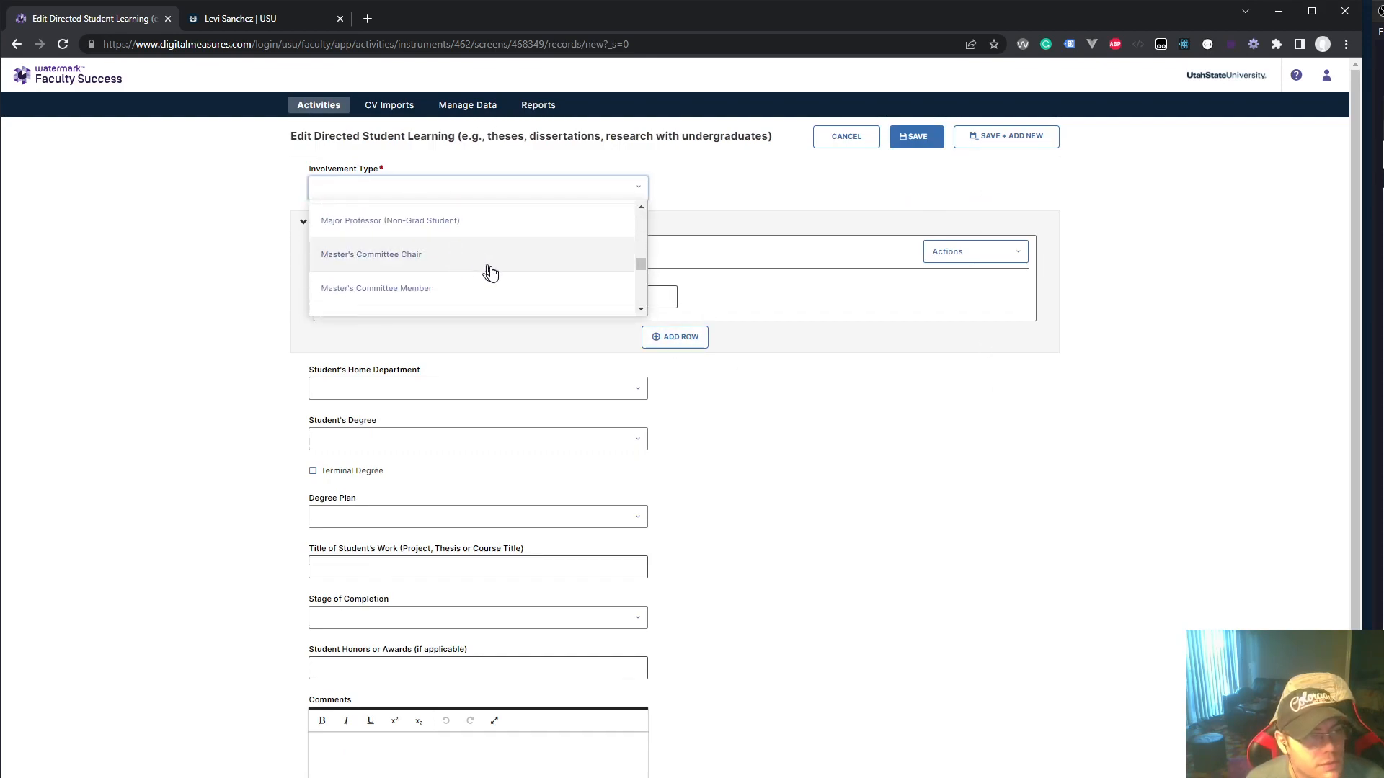
scroll(526, 277, "down", 3)
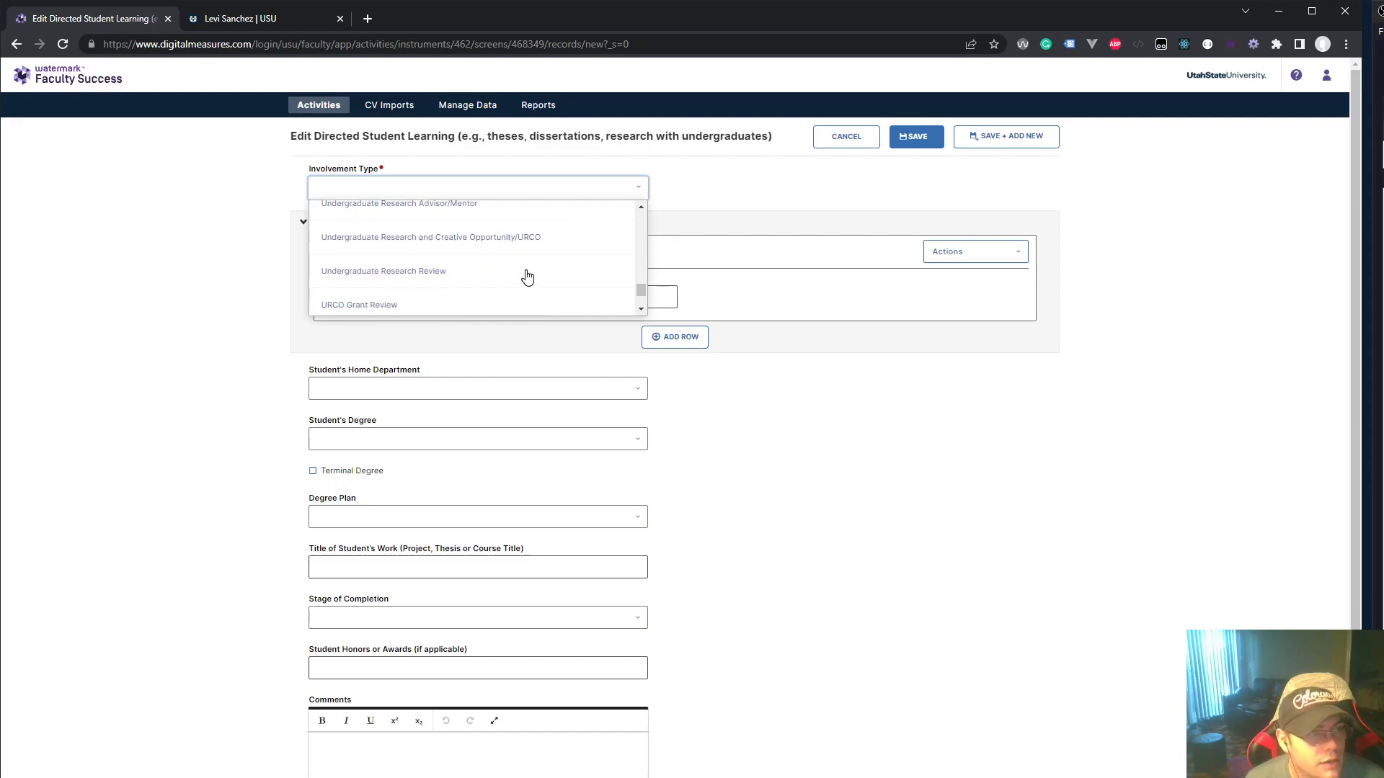
scroll(527, 277, "up", 3)
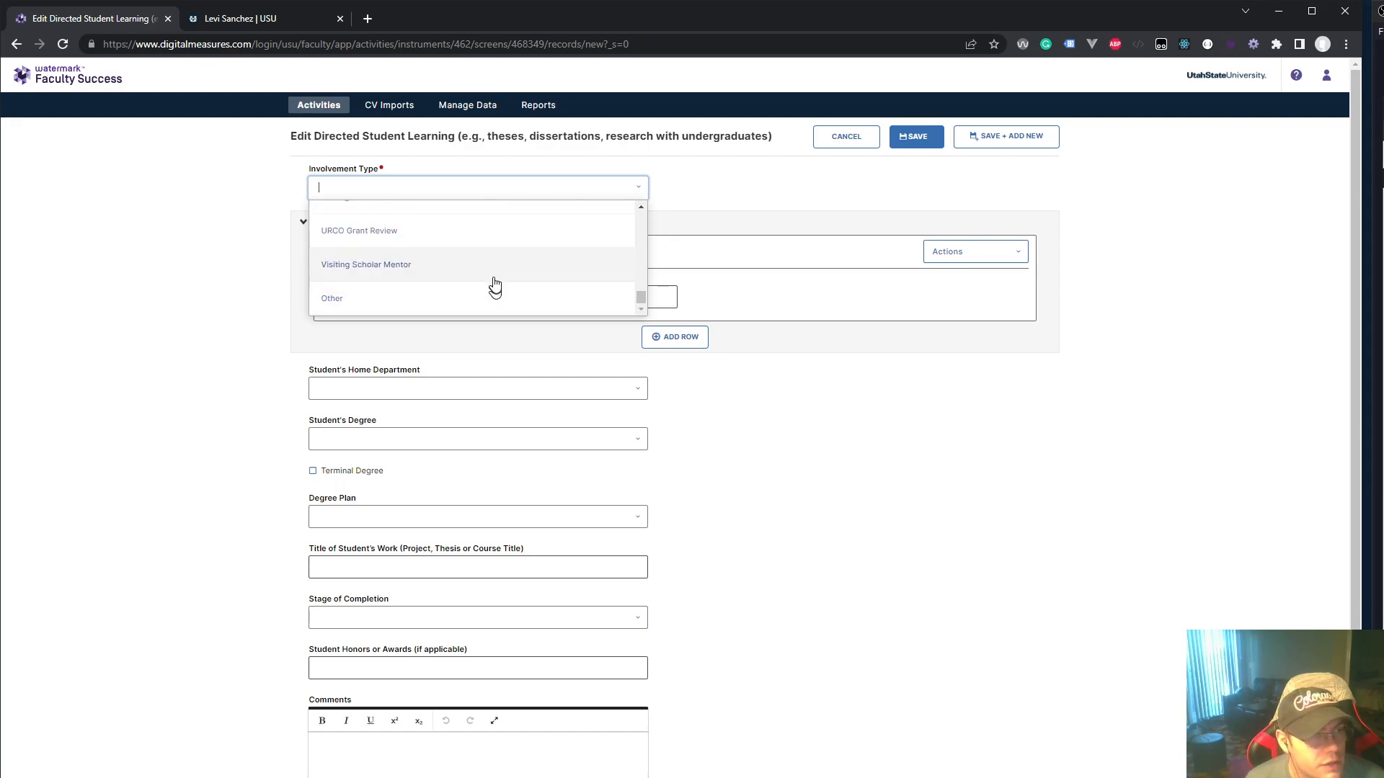
scroll(497, 276, "up", 4)
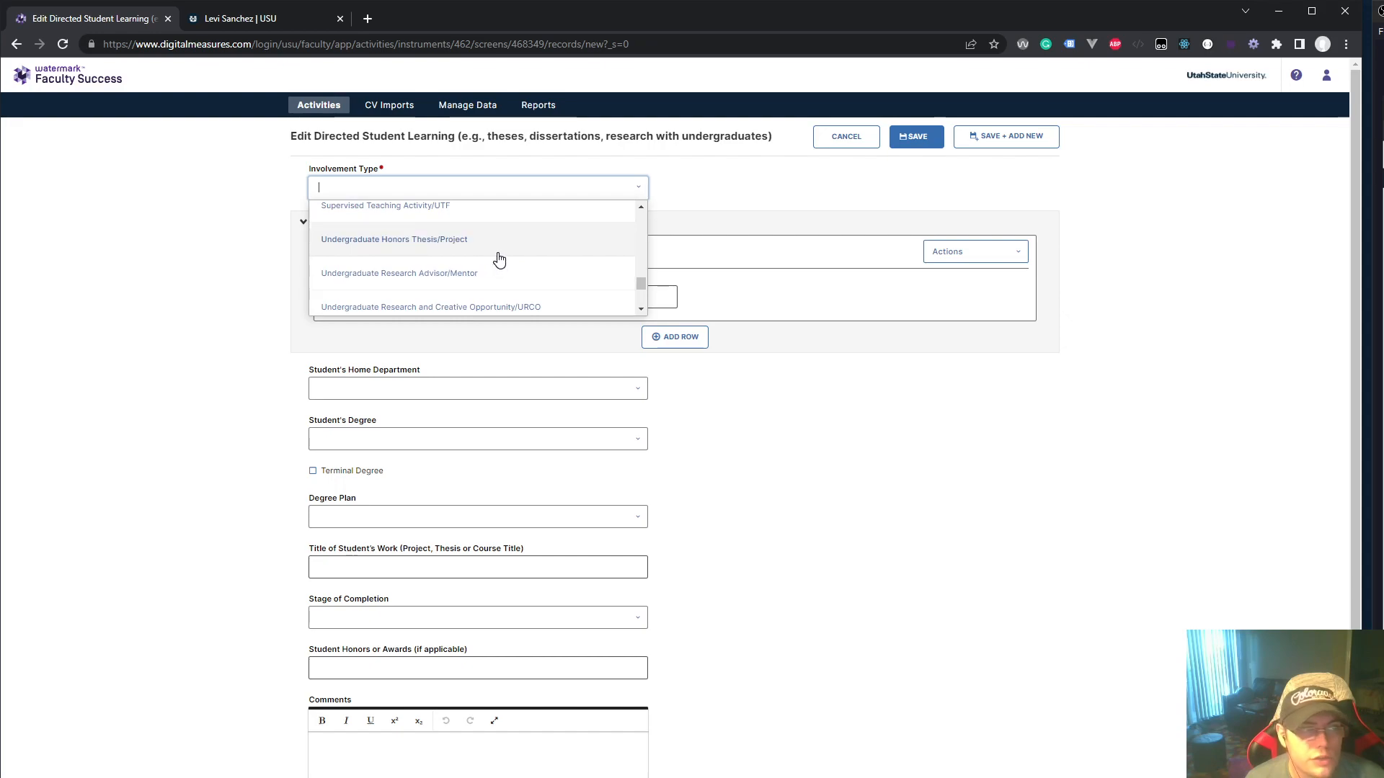
scroll(498, 259, "up", 3)
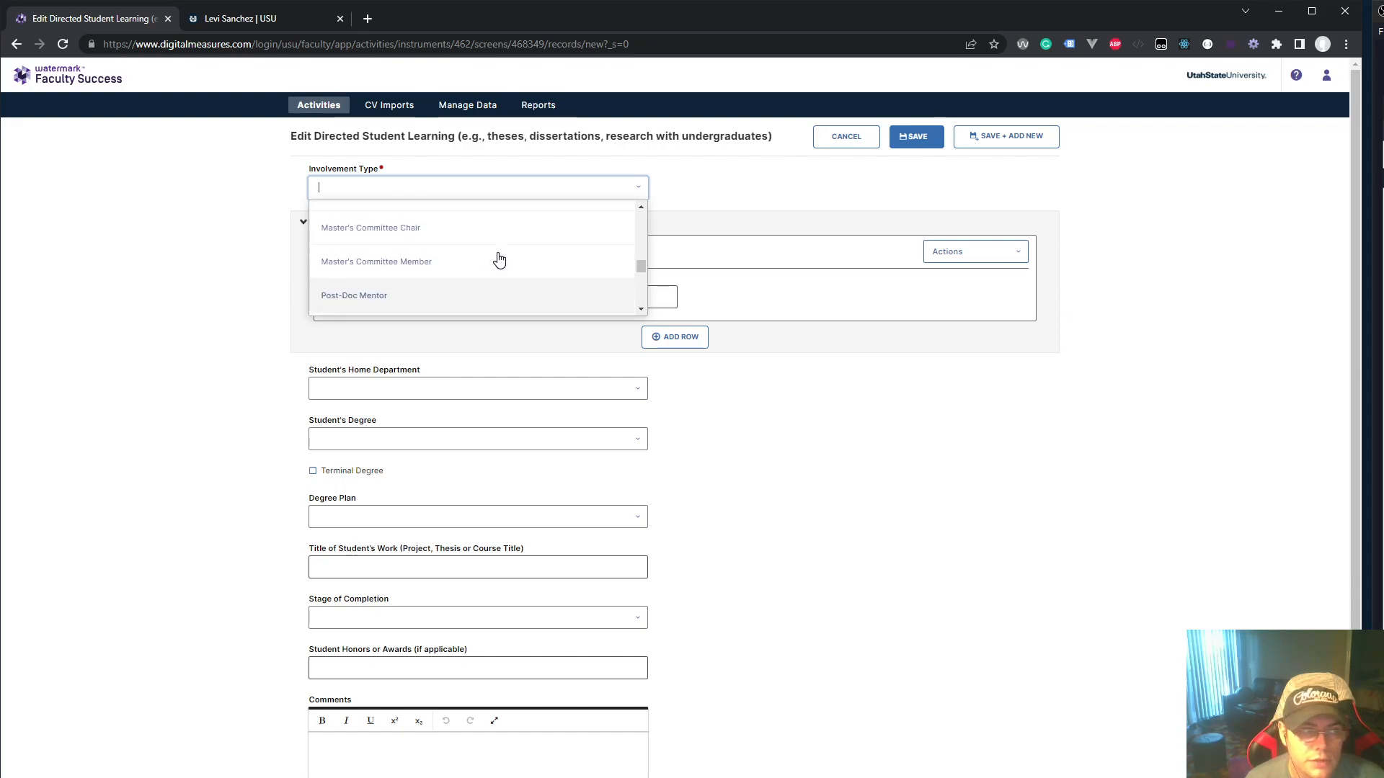
scroll(498, 259, "up", 3)
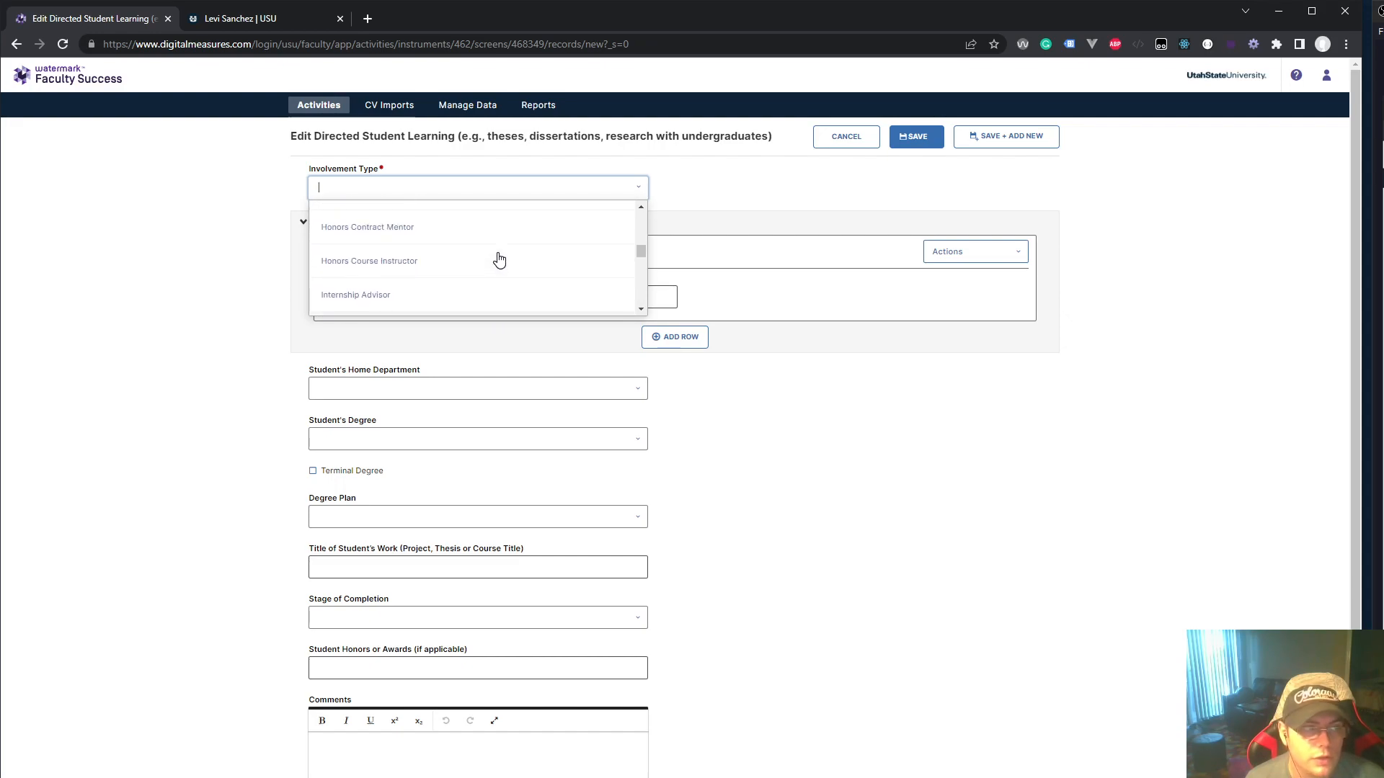
scroll(498, 259, "up", 2)
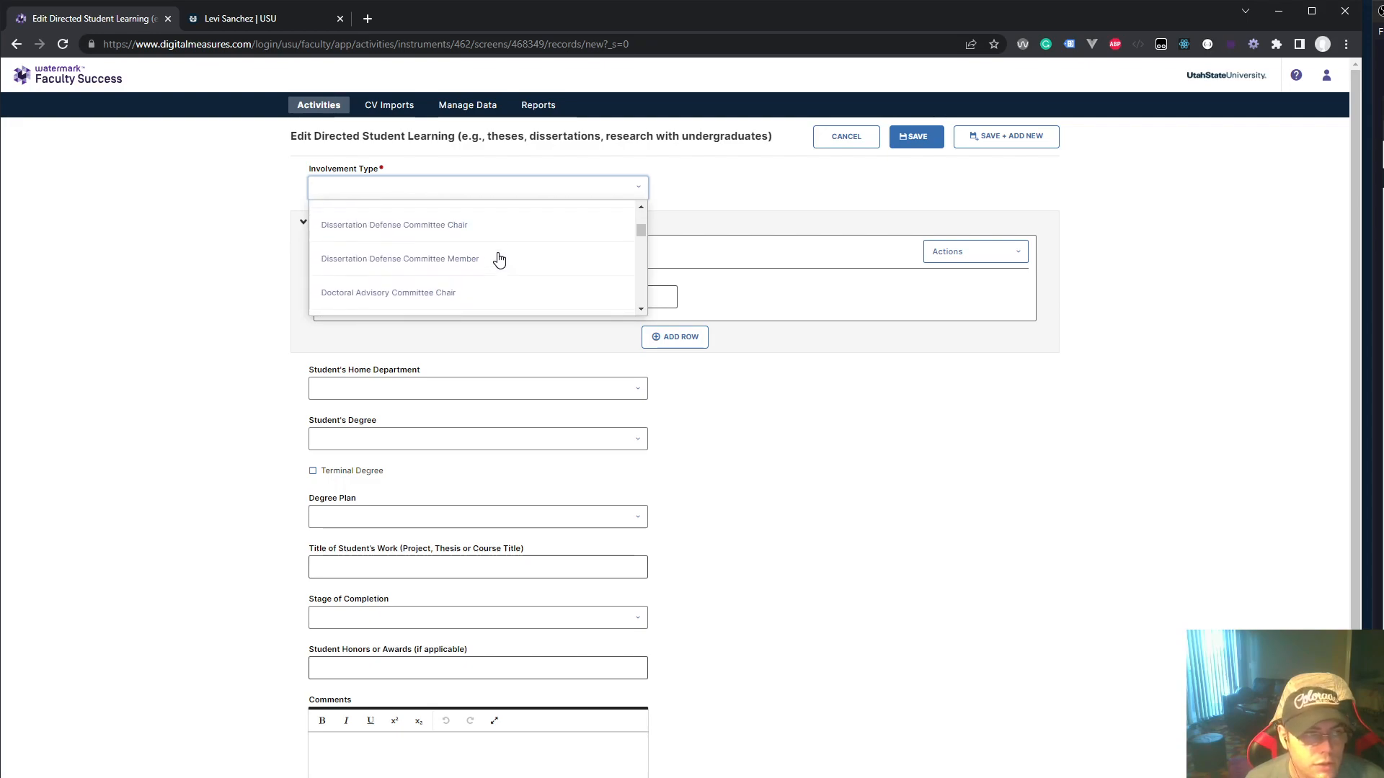
scroll(499, 259, "down", 2)
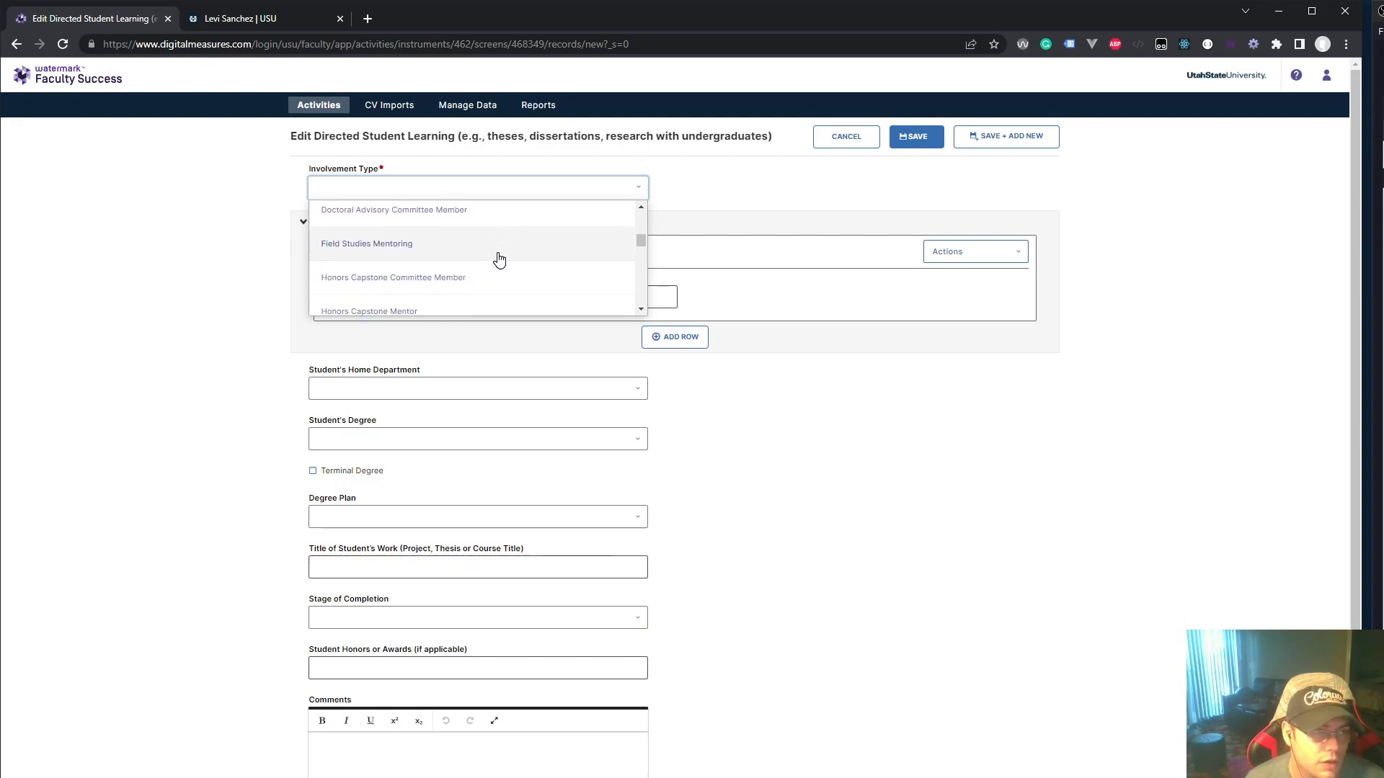
scroll(498, 260, "up", 3)
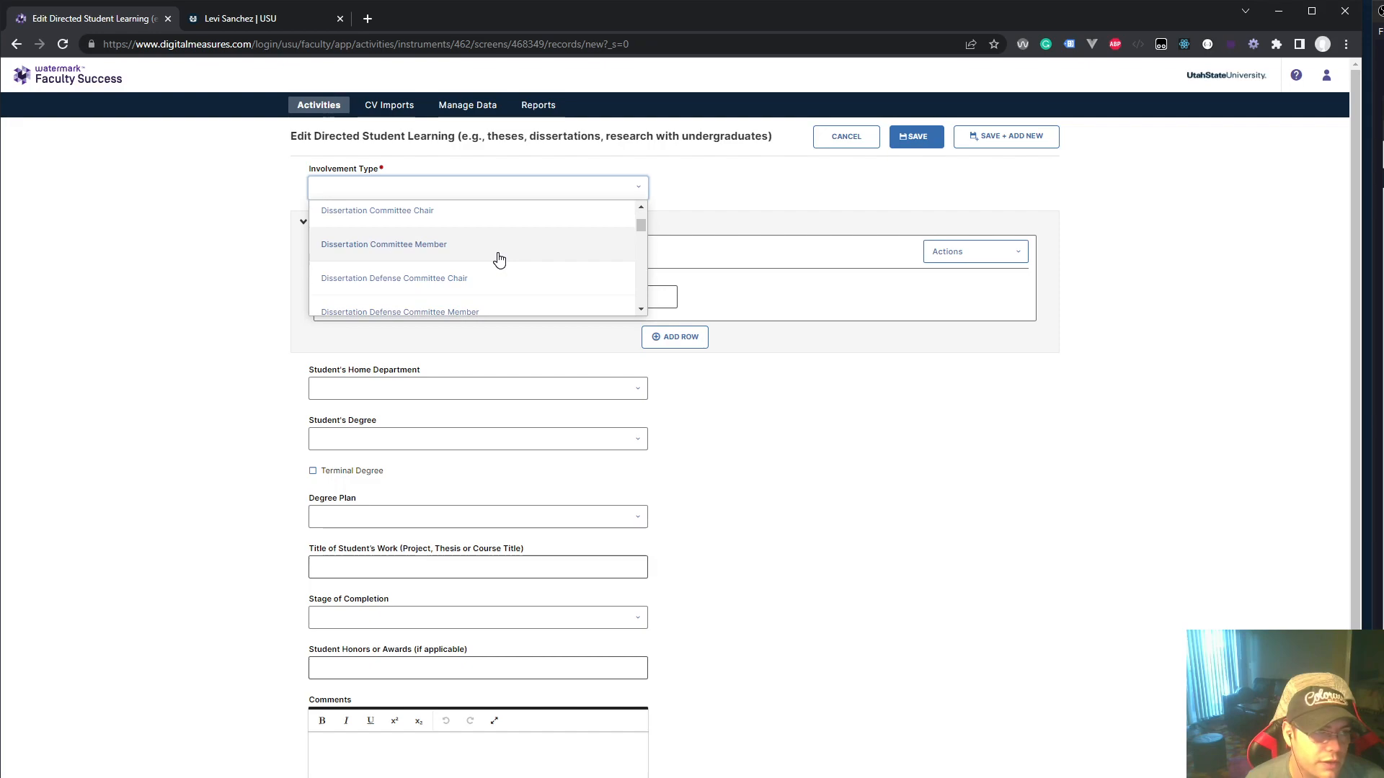
scroll(438, 216, "up", 2)
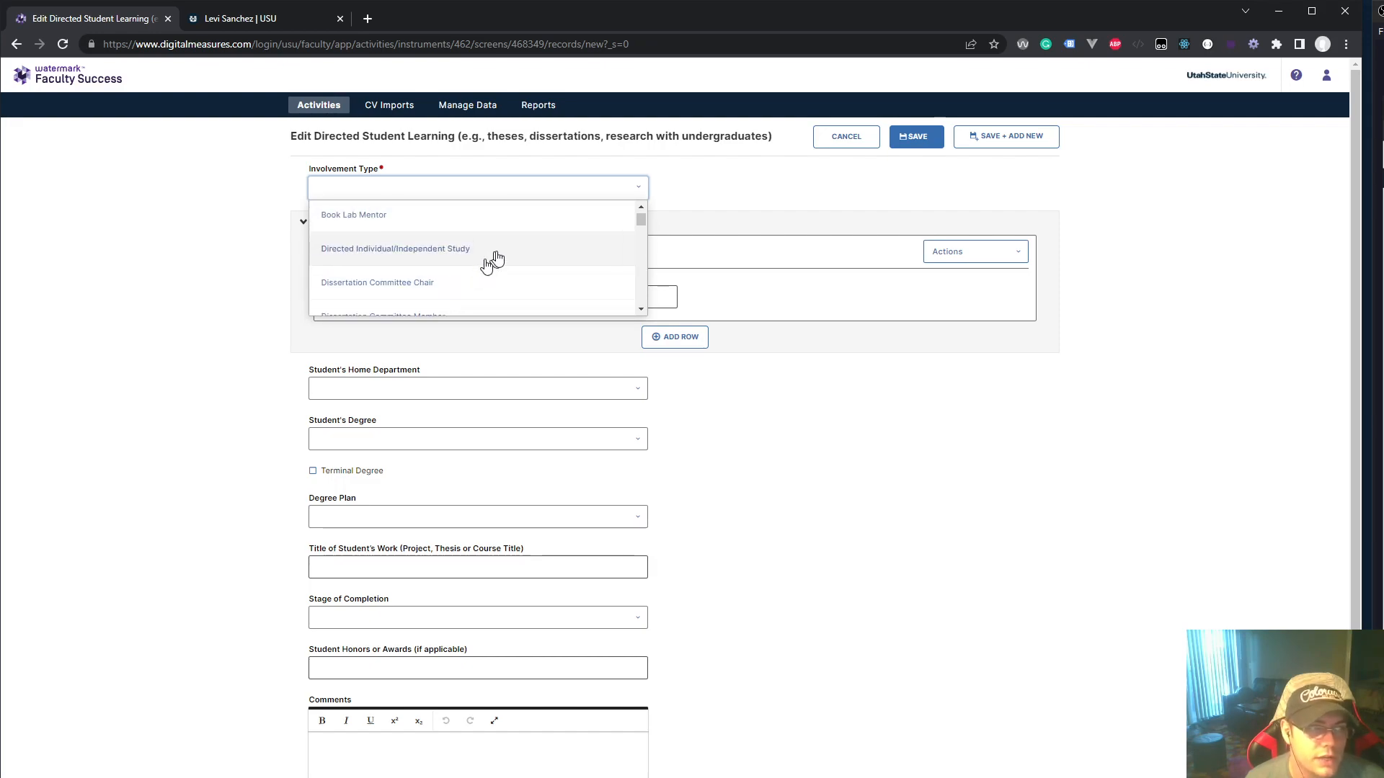
scroll(415, 254, "up", 1)
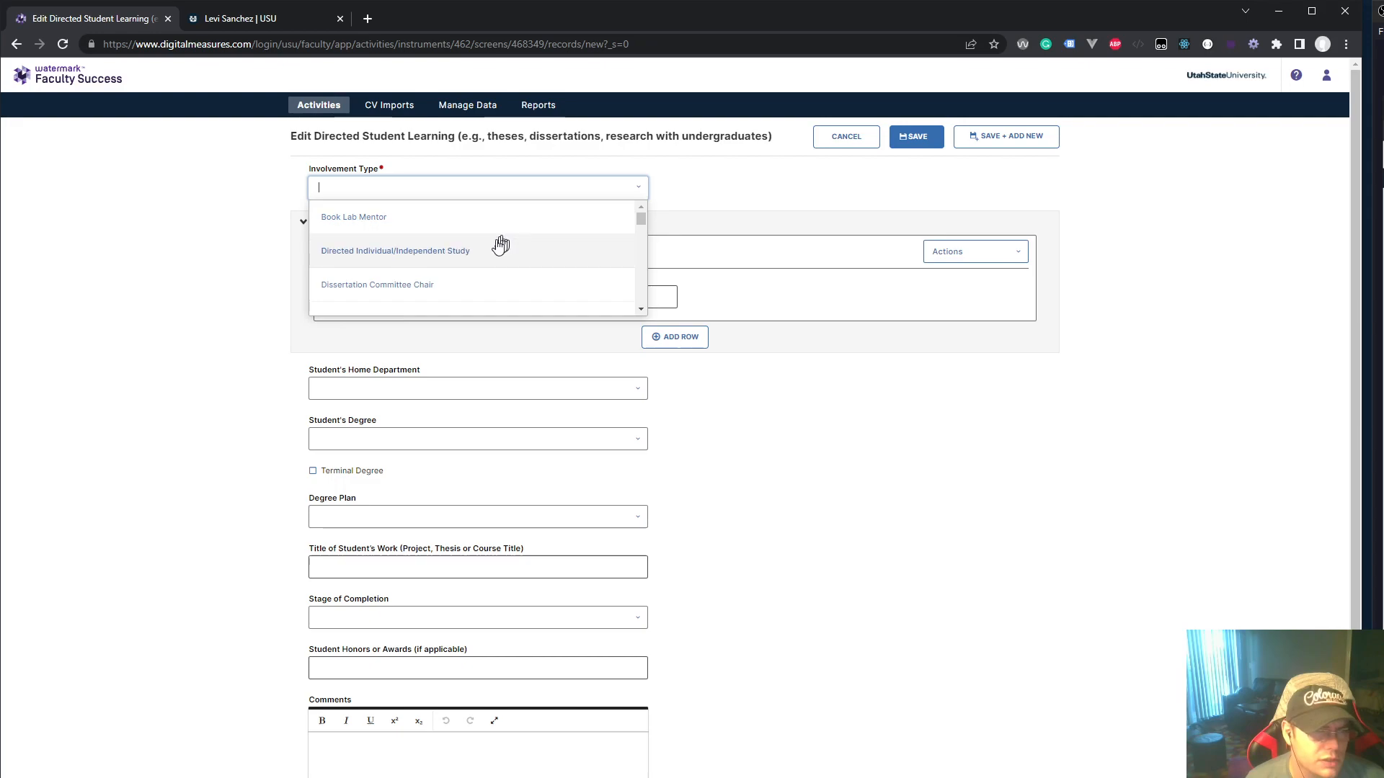
scroll(448, 258, "down", 5)
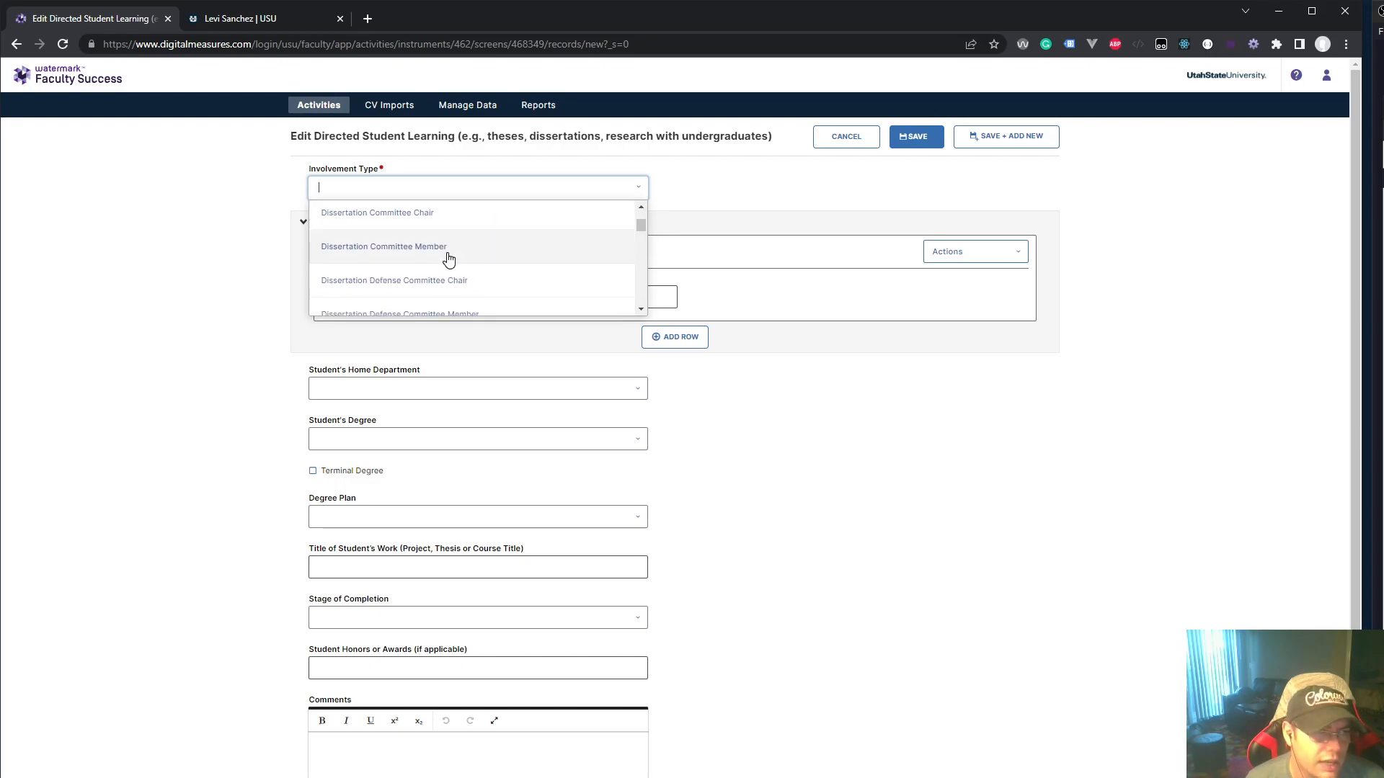
scroll(448, 258, "up", 5)
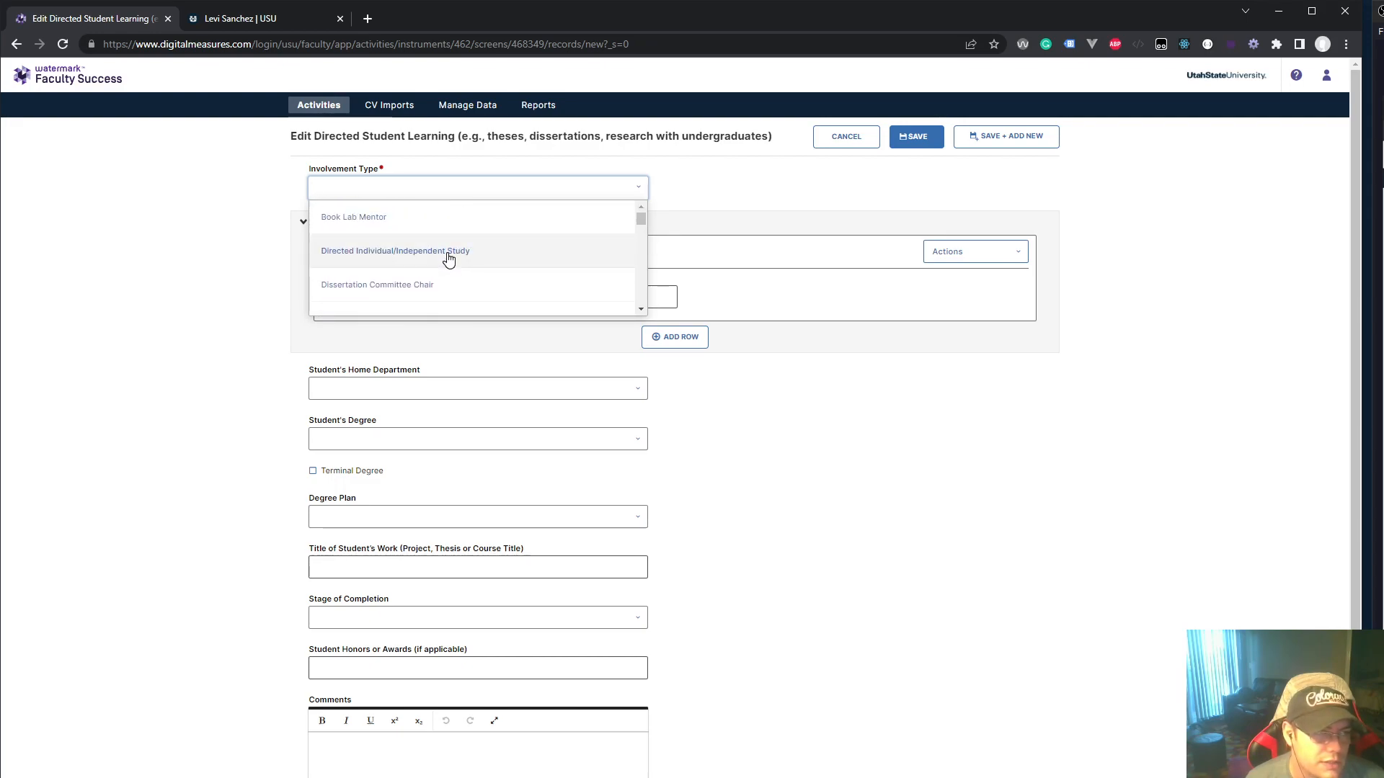
left_click(386, 219)
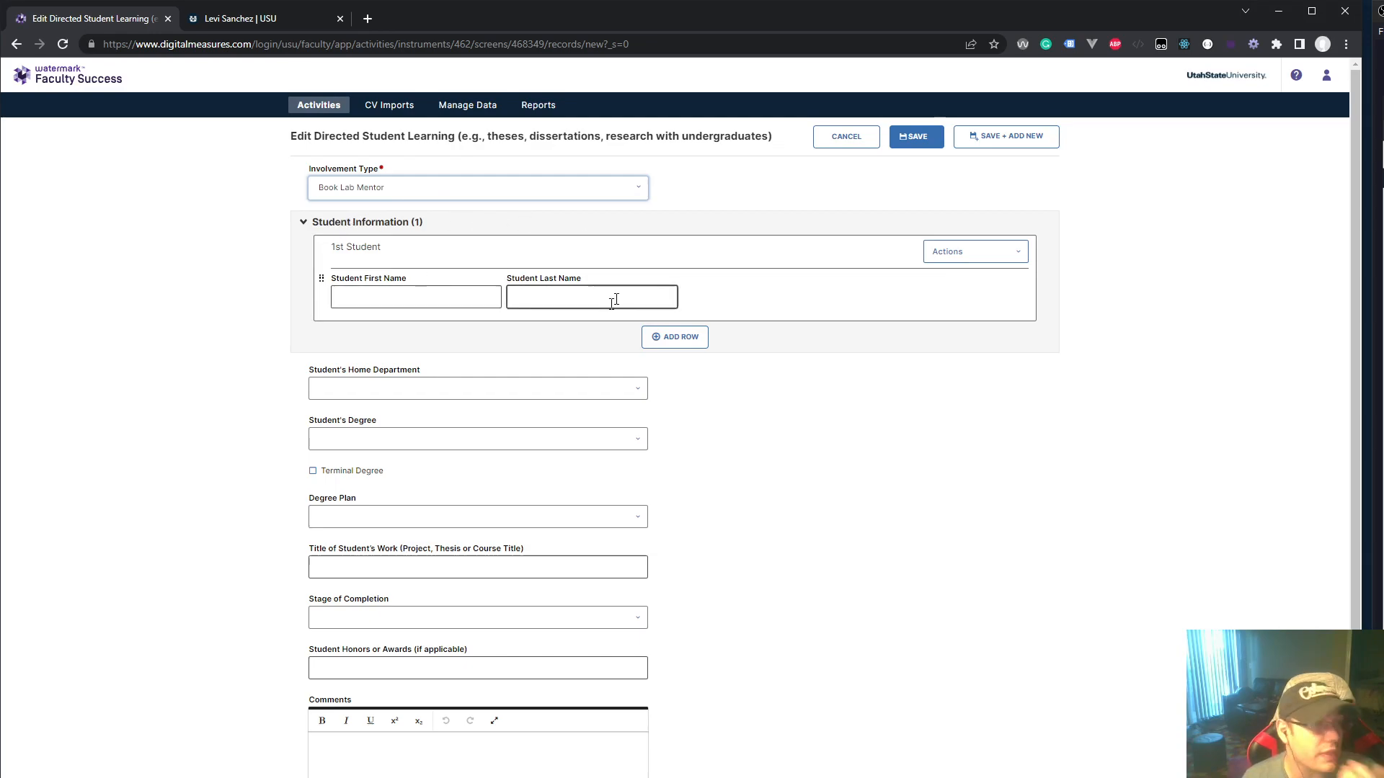
Step: Collapse and re-expand the Student Information section to examine its name fields
left_click(429, 298)
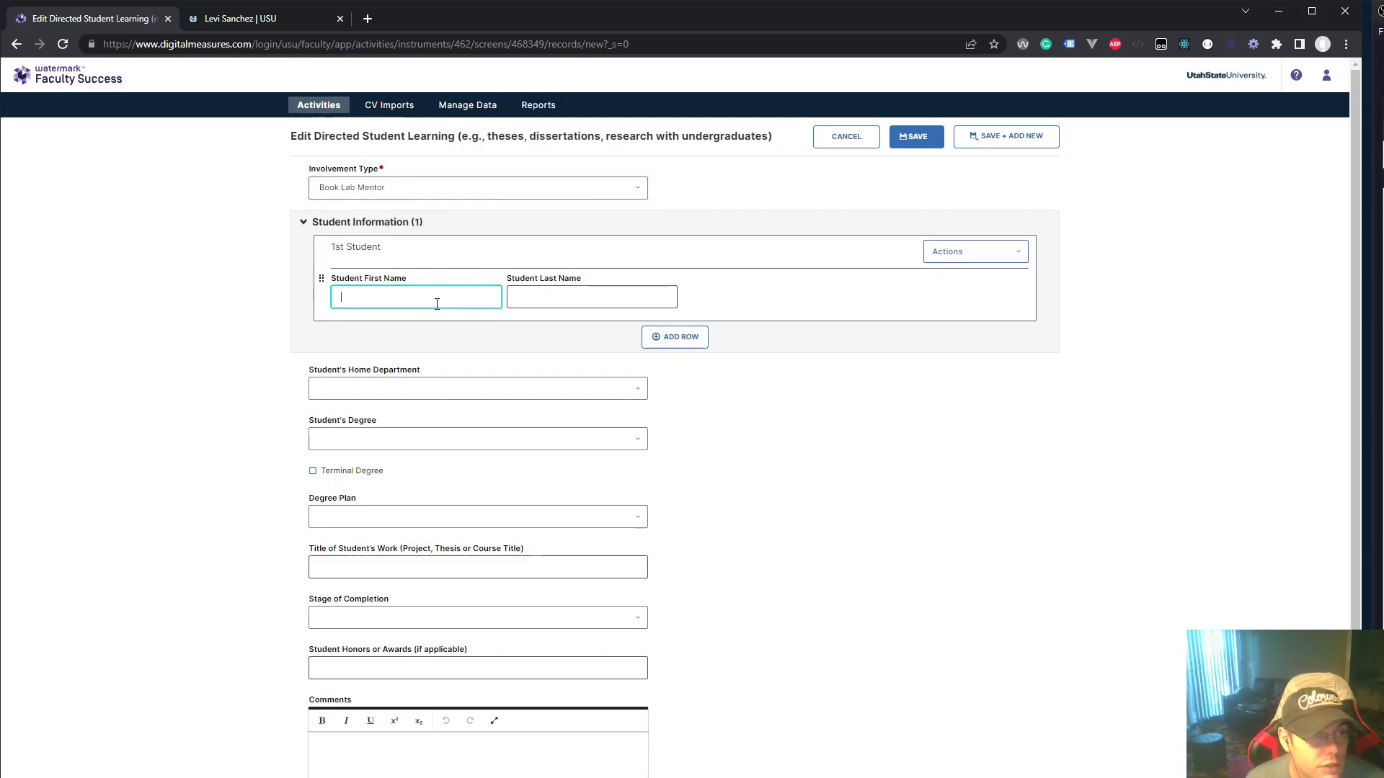
left_click(305, 223)
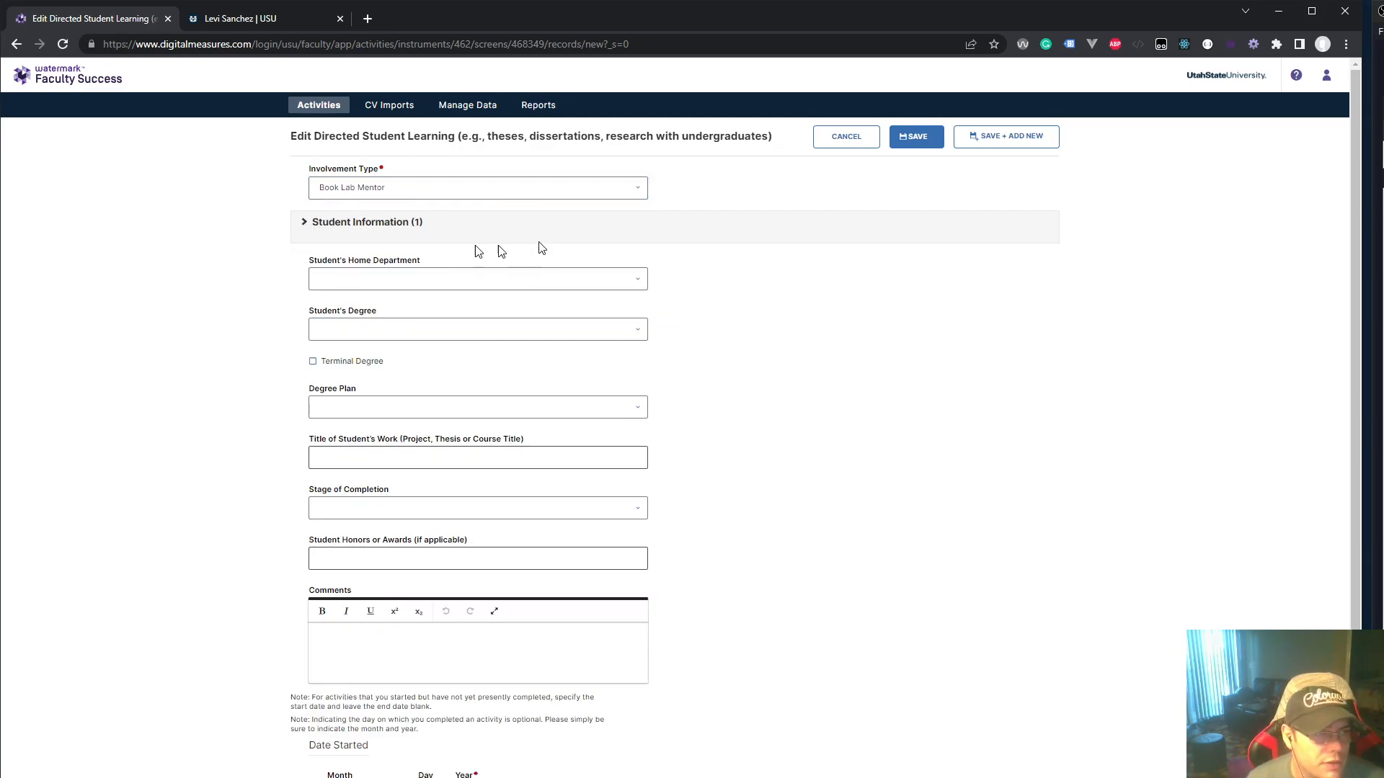
left_click(304, 224)
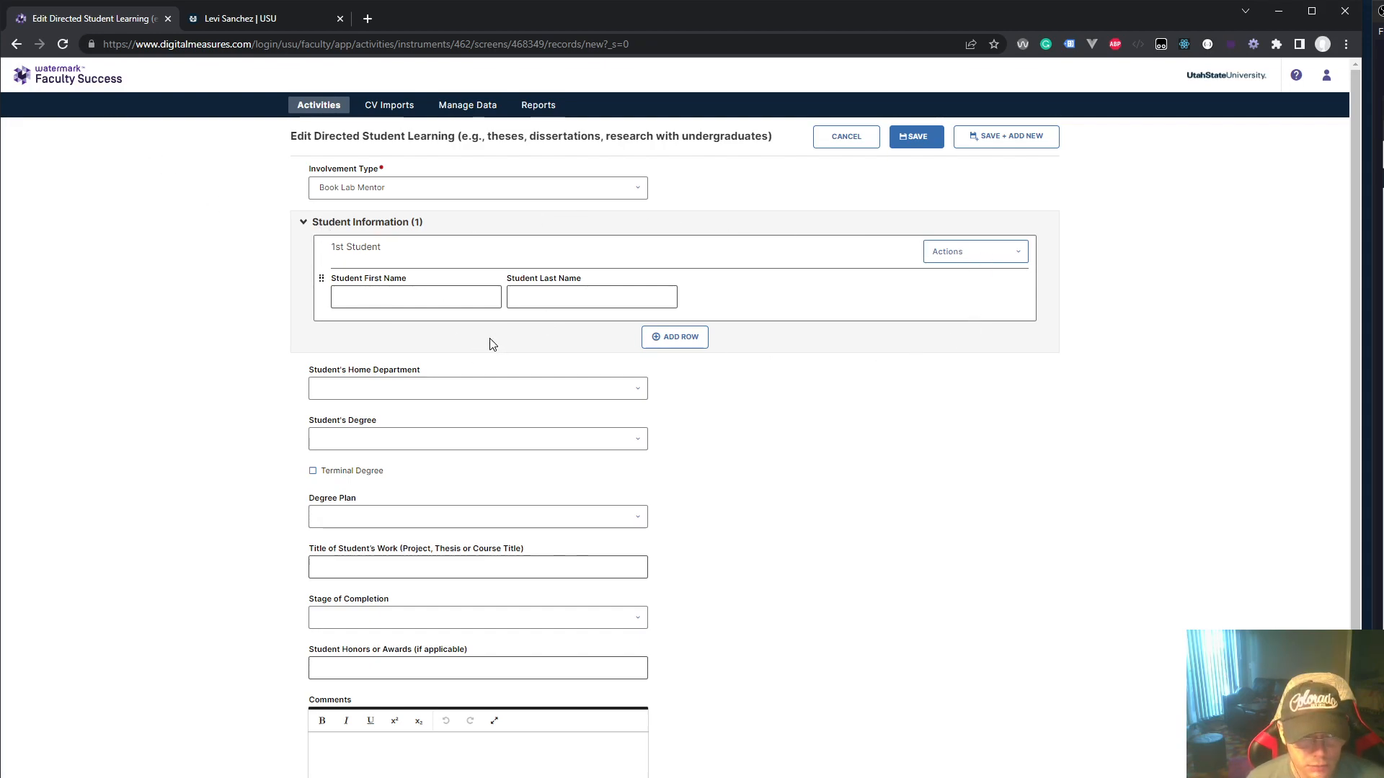
left_click(305, 224)
left_click(305, 224)
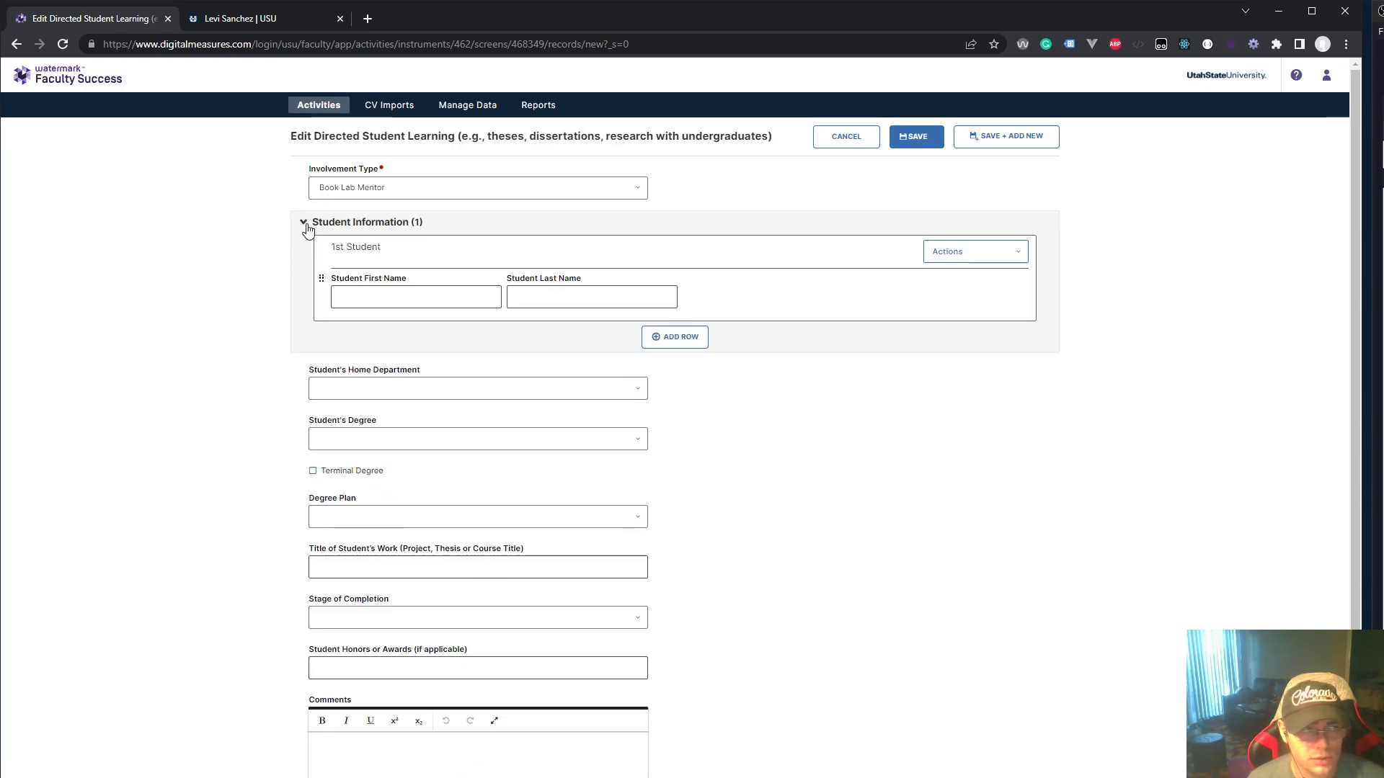
Step: Enter the placeholder first and last names for the 1st Student in the Student Information section
left_click(364, 296)
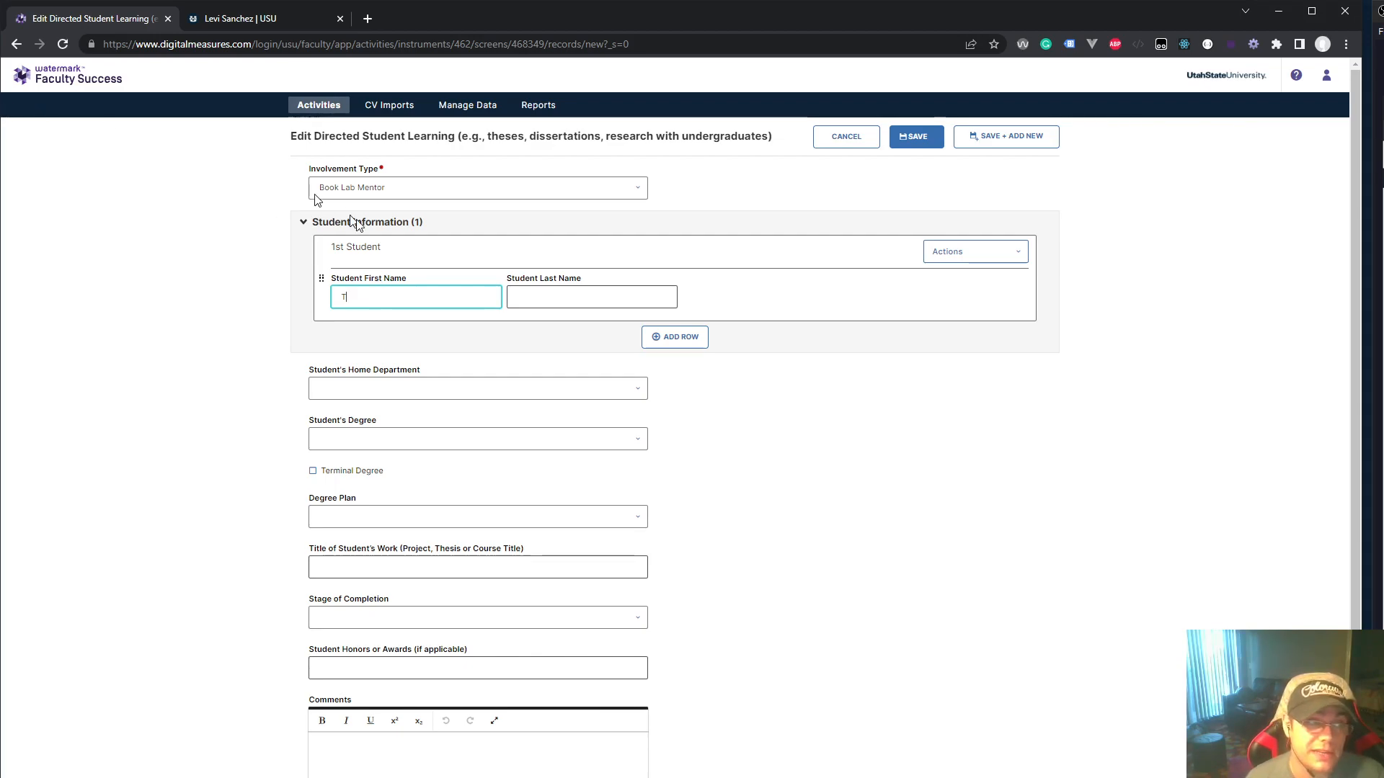
left_click(305, 224)
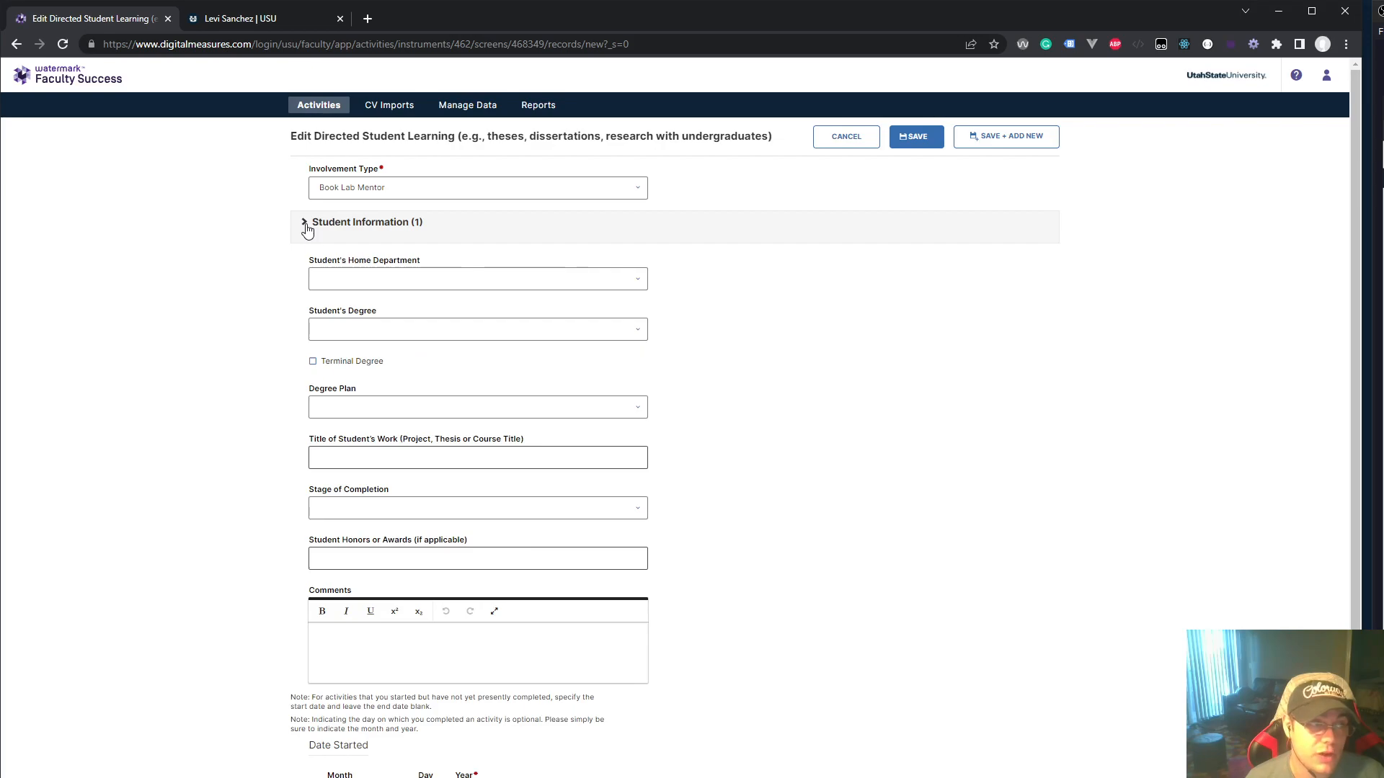
left_click(305, 225)
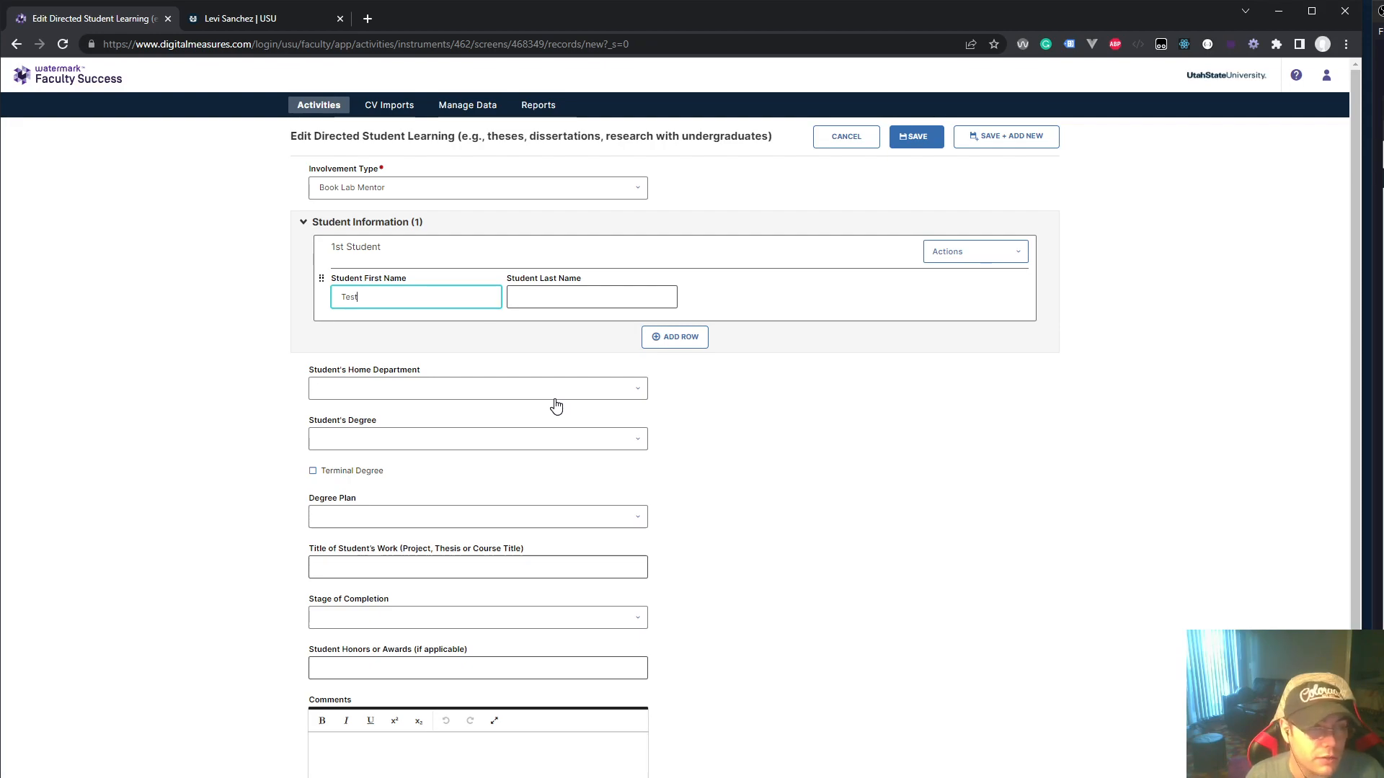
key("Tab")
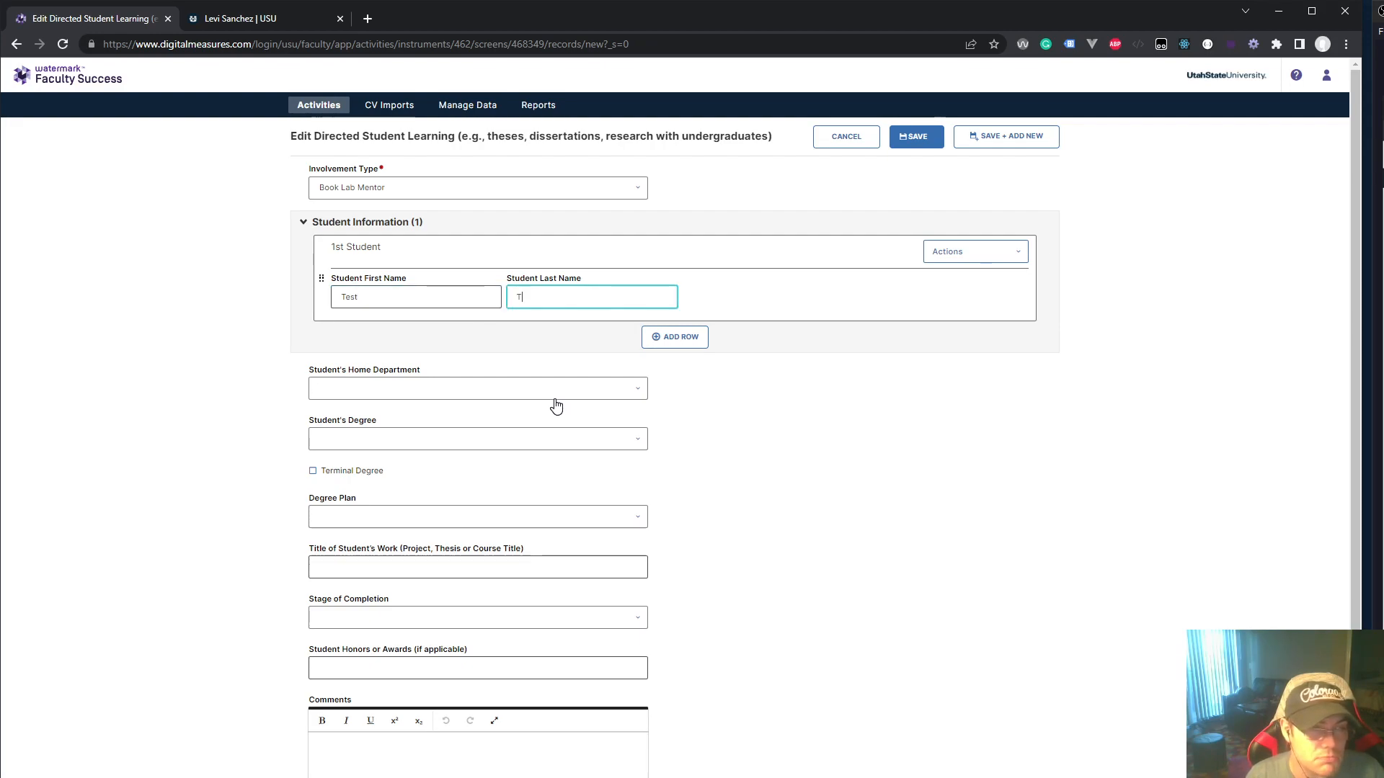
type("T")
key("BackSpace")
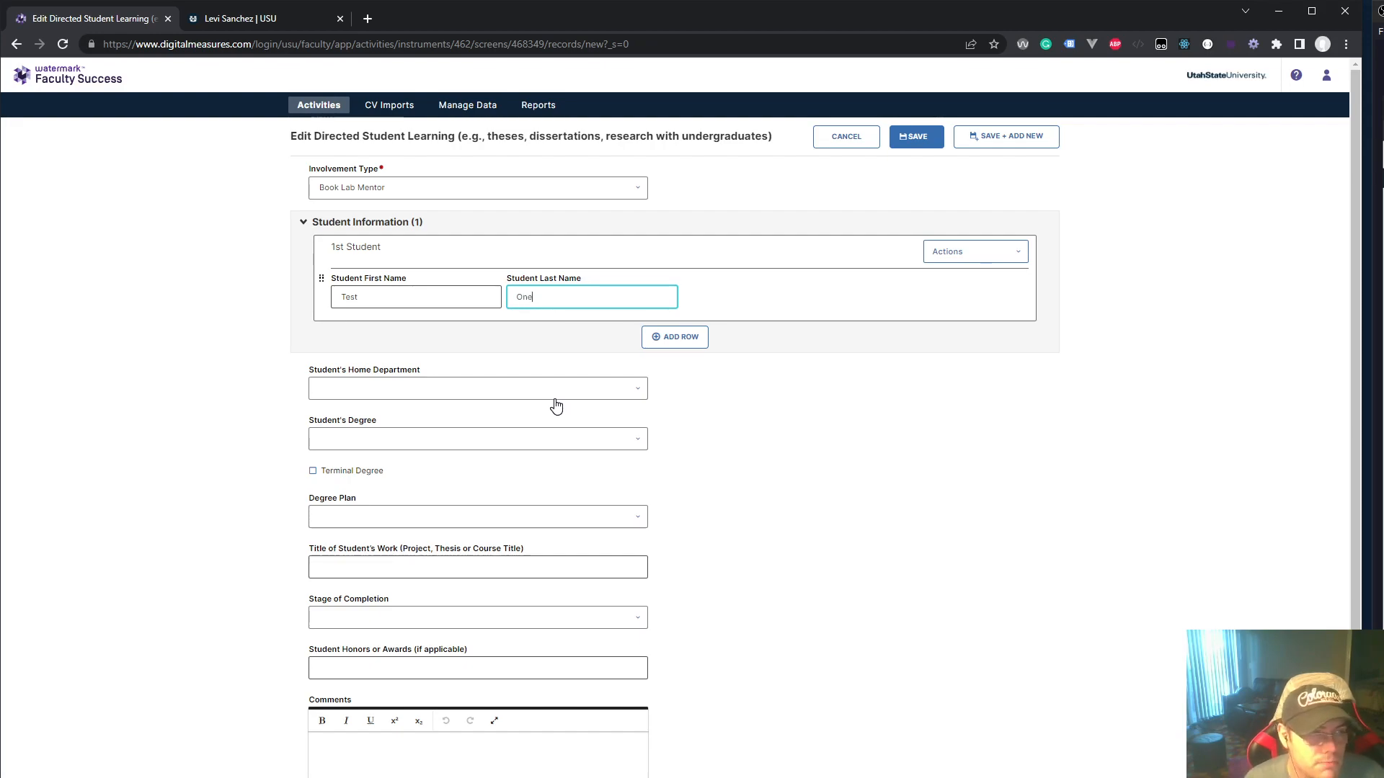
key("shift+Tab")
type("One")
key("Tab")
type("Test")
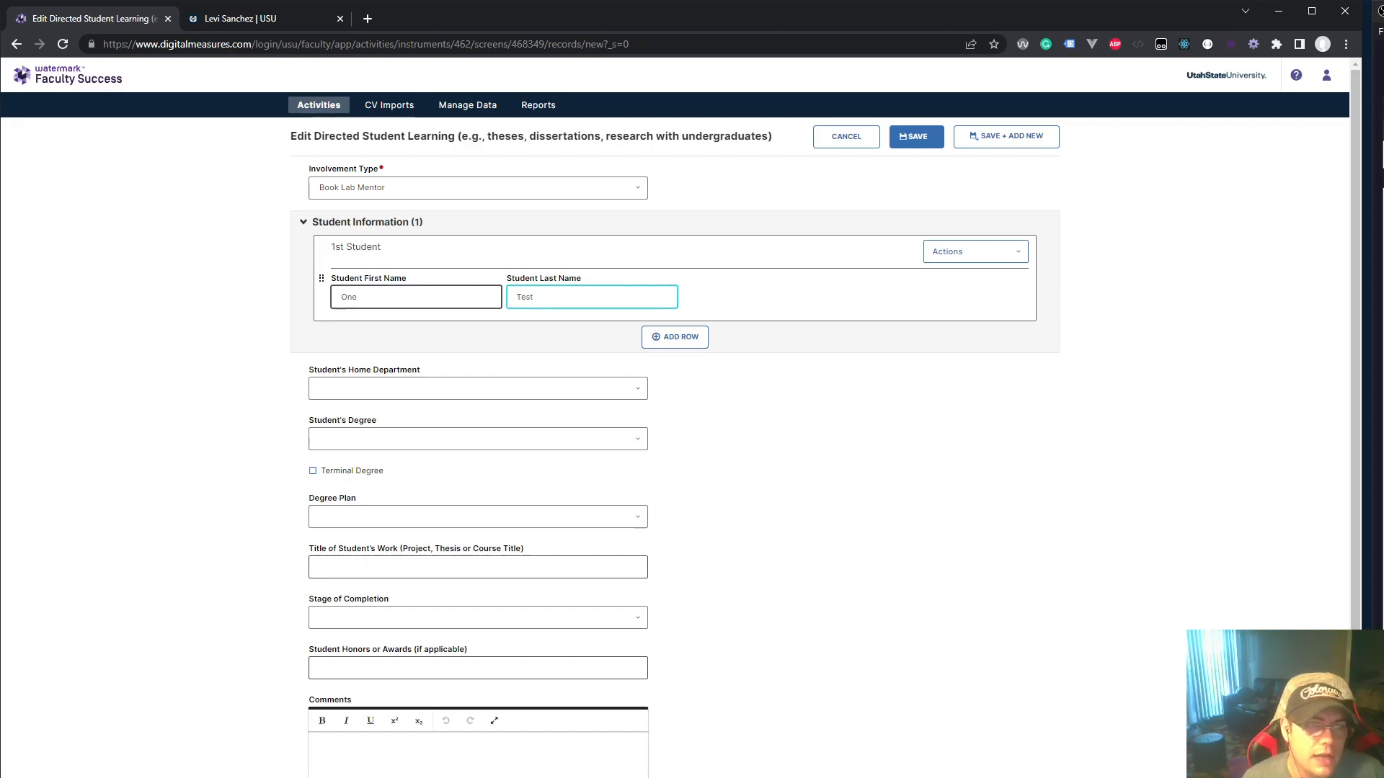
Step: Add a second student row to the Student Information section and delete that row again
left_click(687, 343)
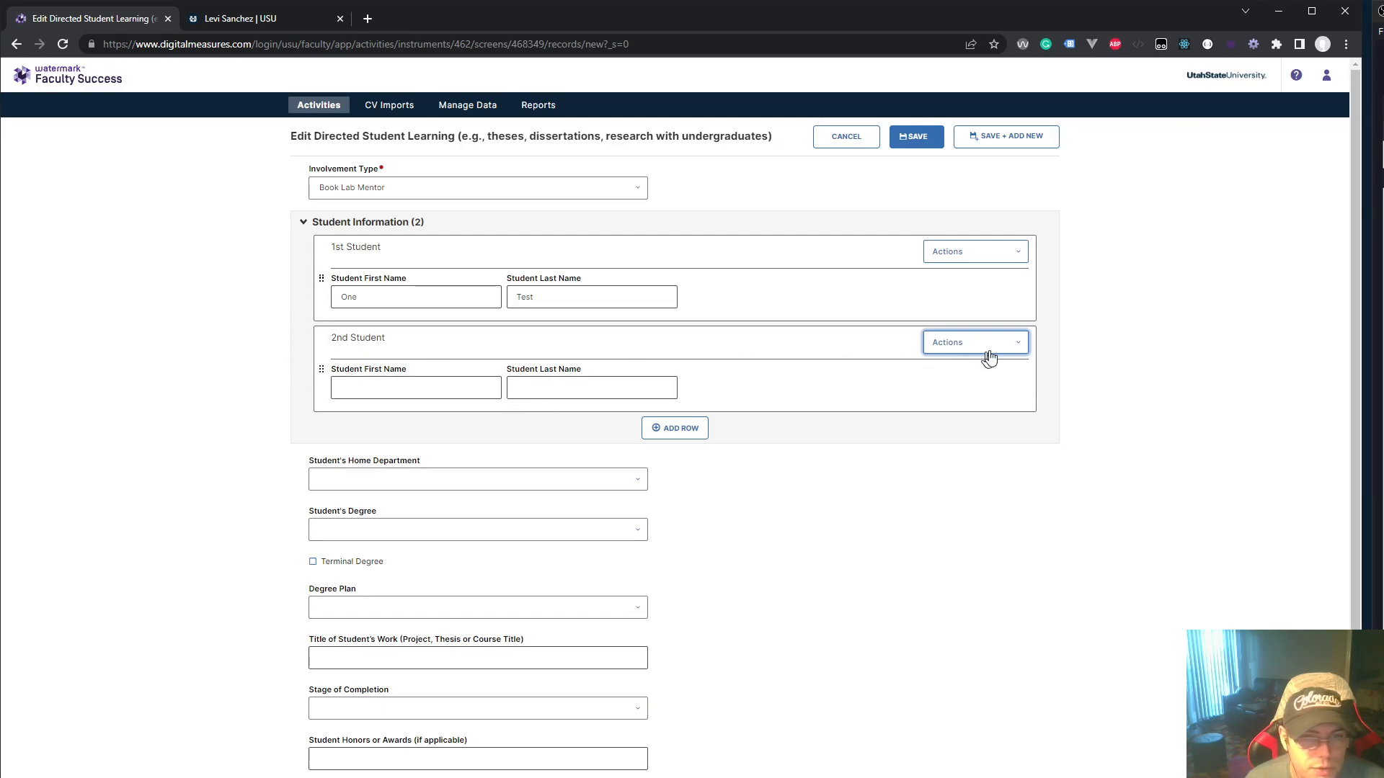
left_click(1003, 350)
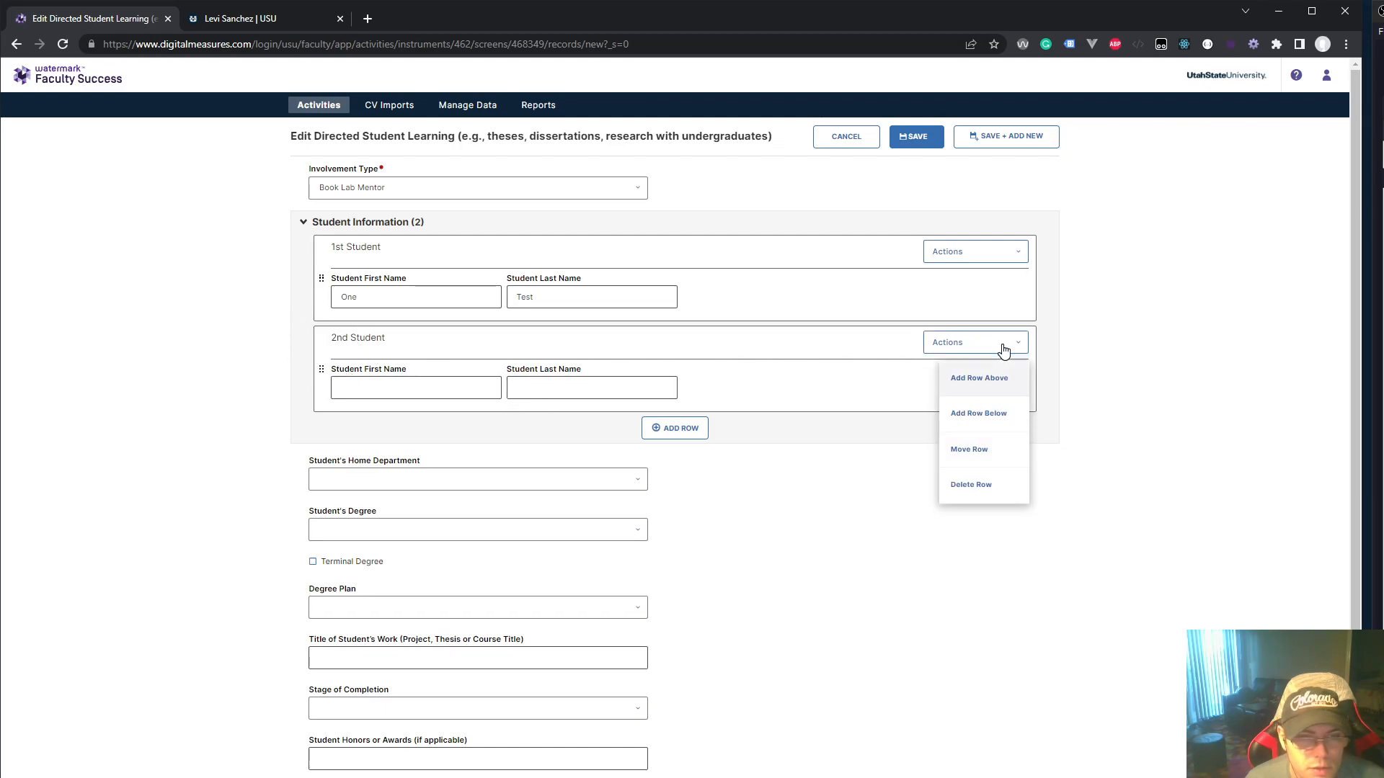
left_click(990, 487)
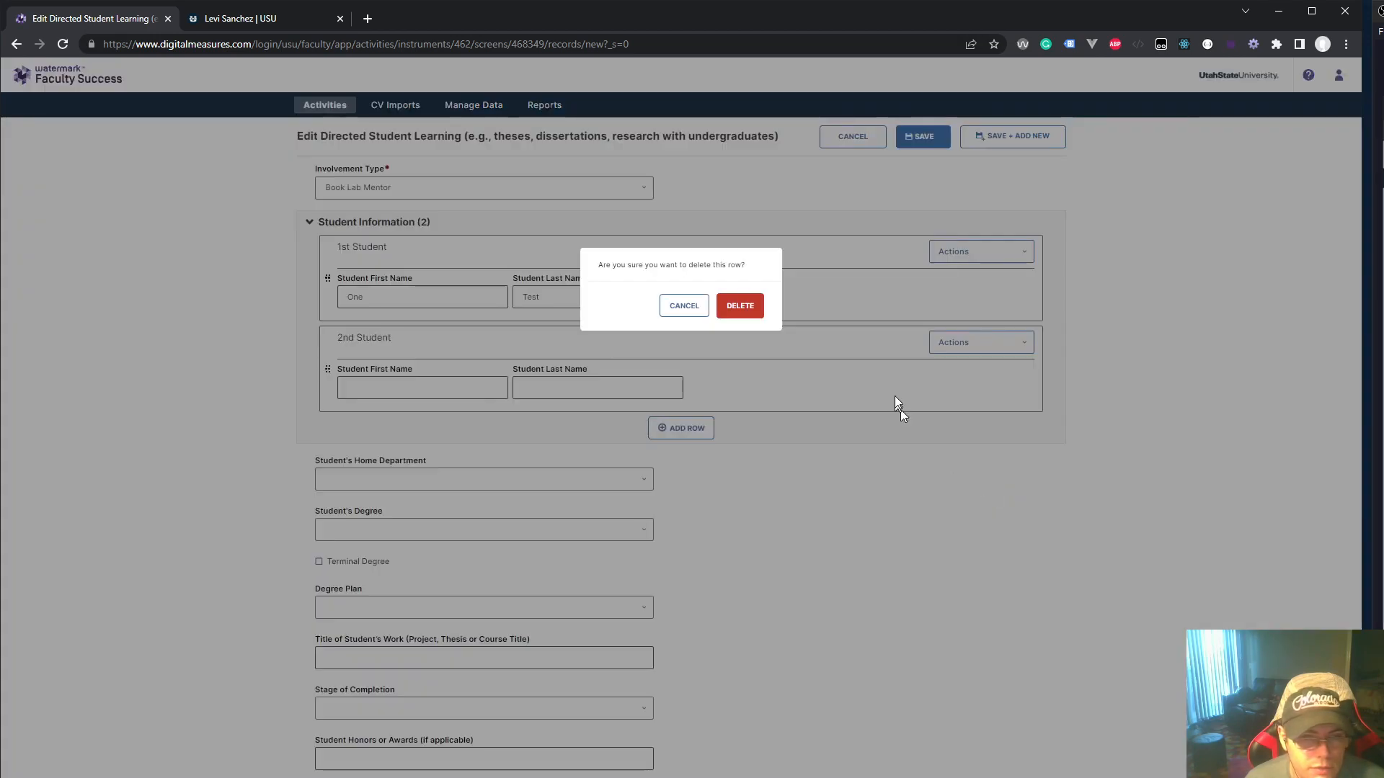
left_click(740, 306)
Step: Set the Student's Home Department to Dean's Office
left_click(378, 392)
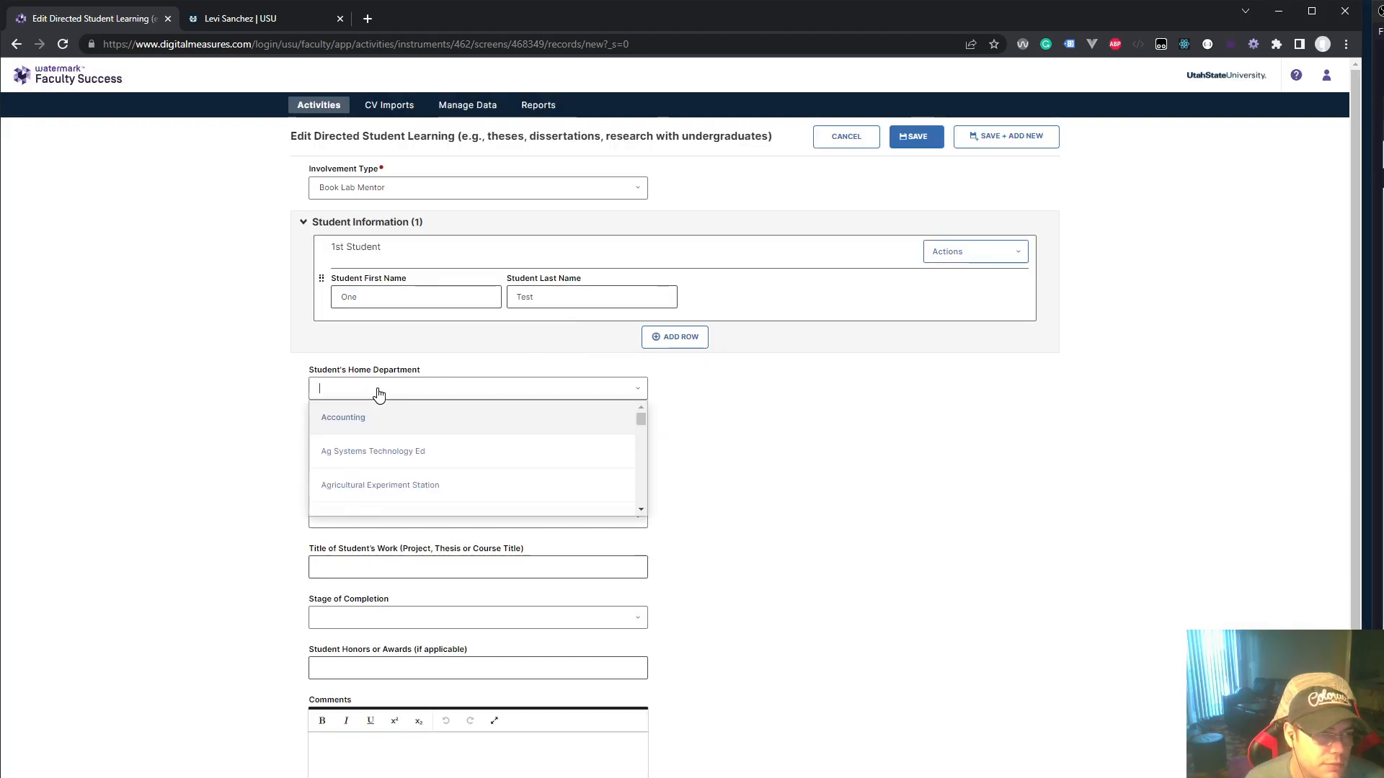
scroll(395, 442, "down", 5)
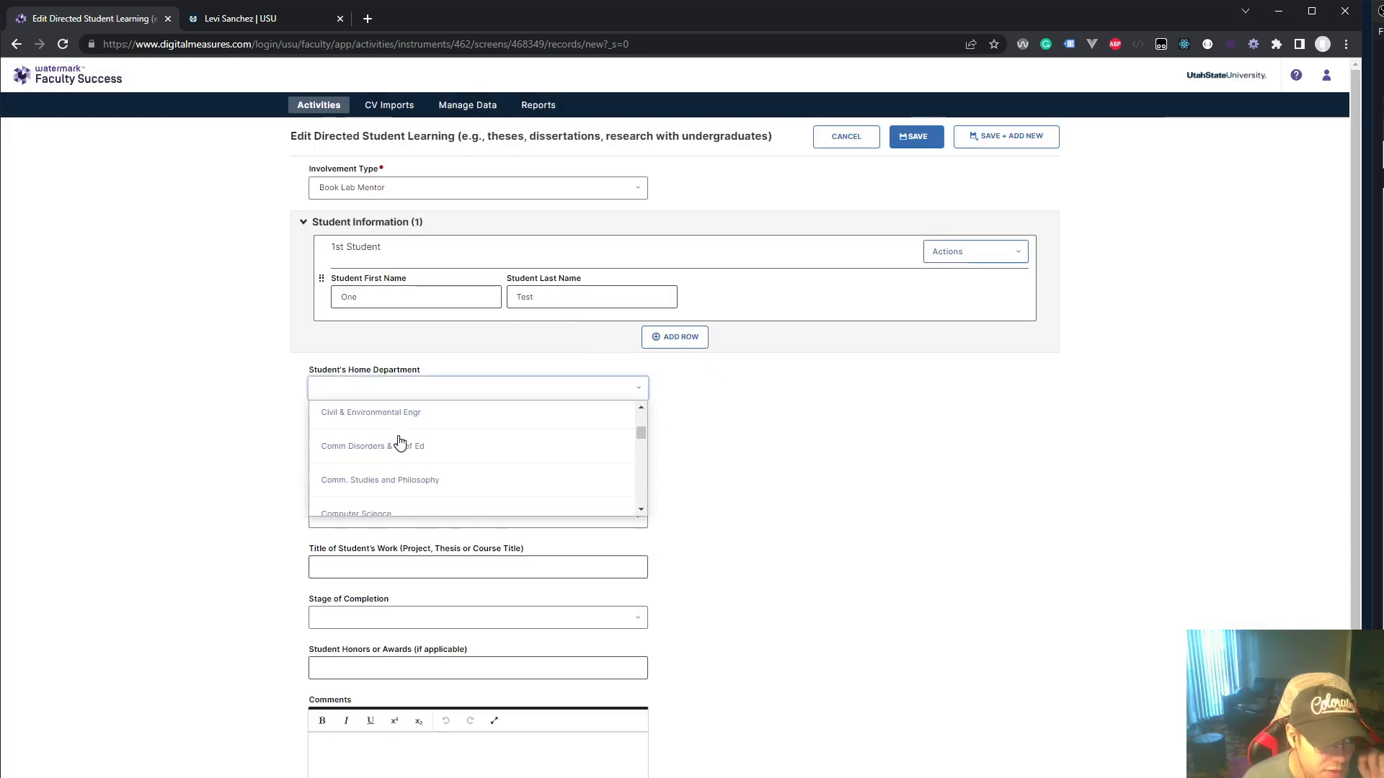
scroll(400, 442, "down", 4)
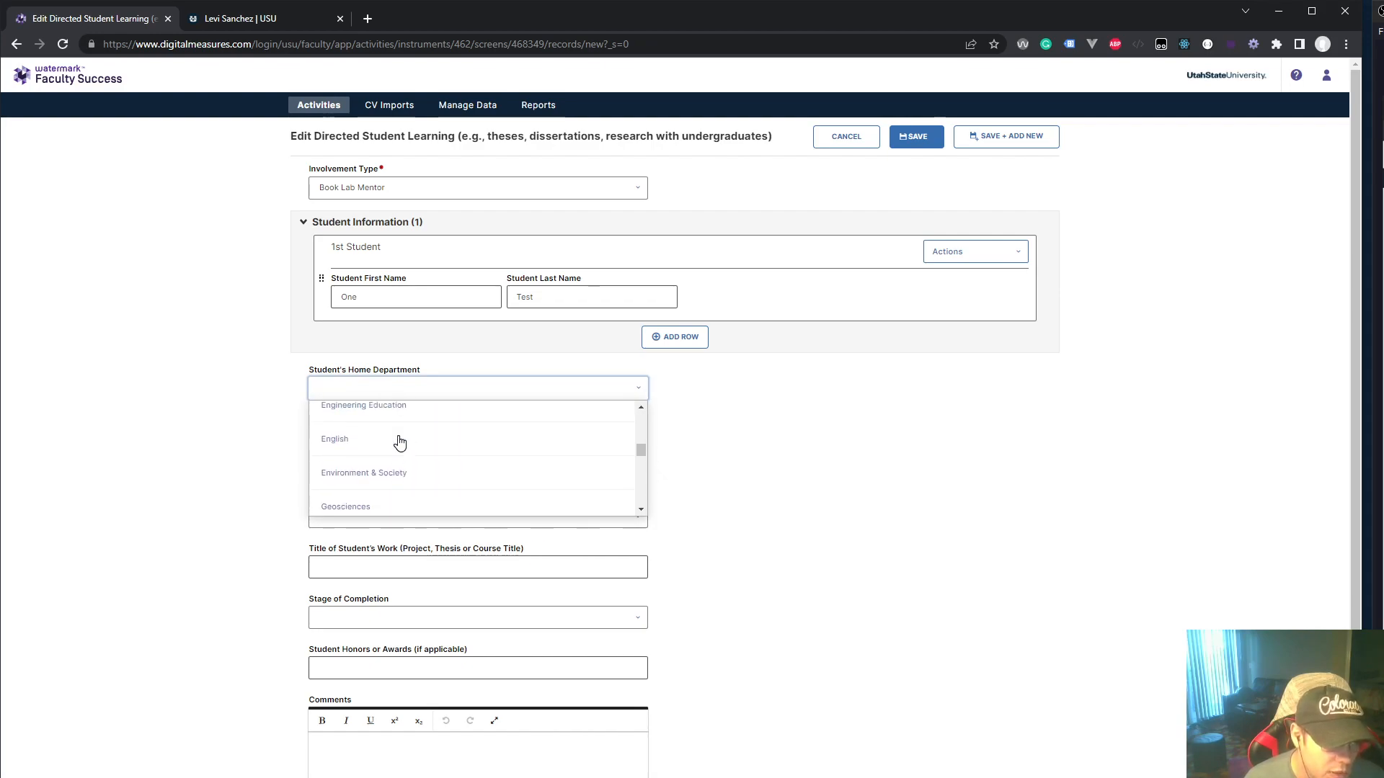
scroll(392, 487, "down", 2)
scroll(389, 484, "up", 2)
scroll(369, 479, "up", 1)
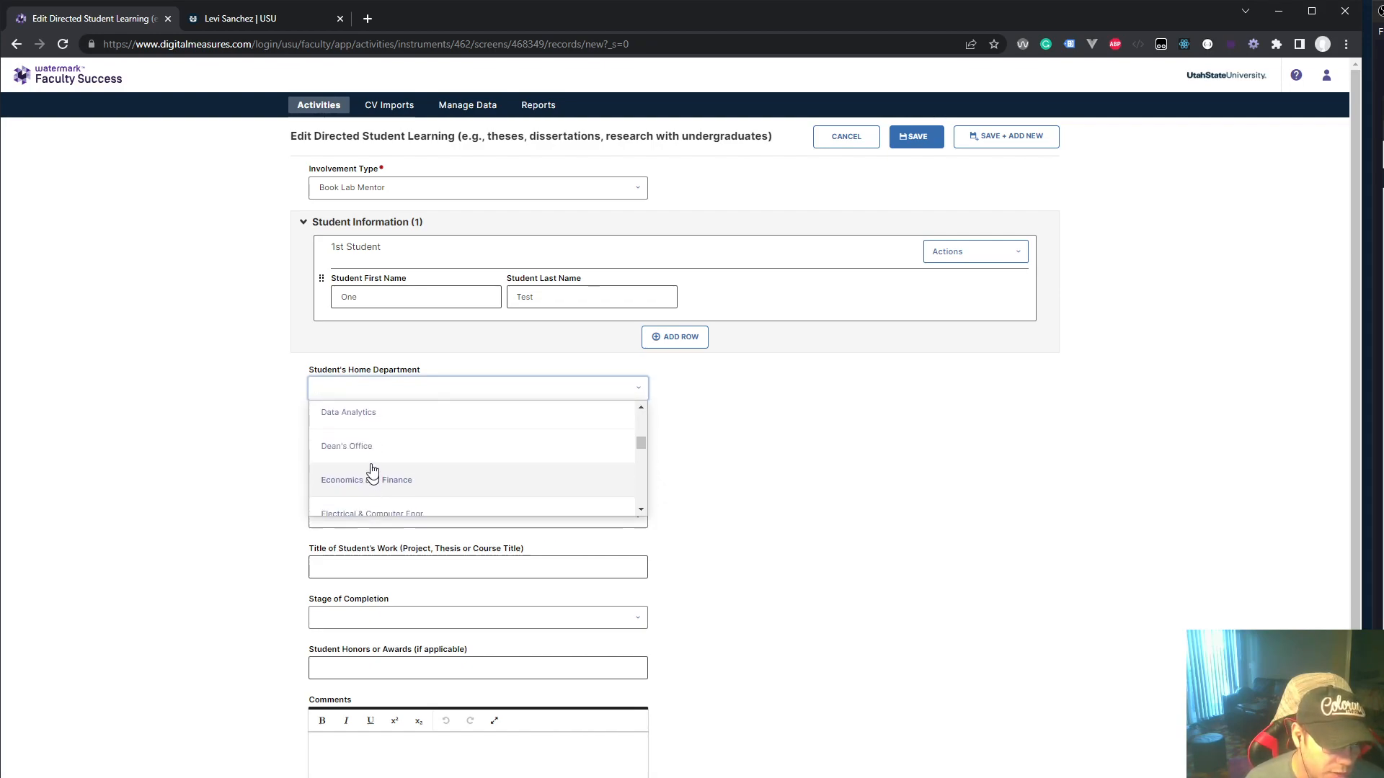
left_click(371, 456)
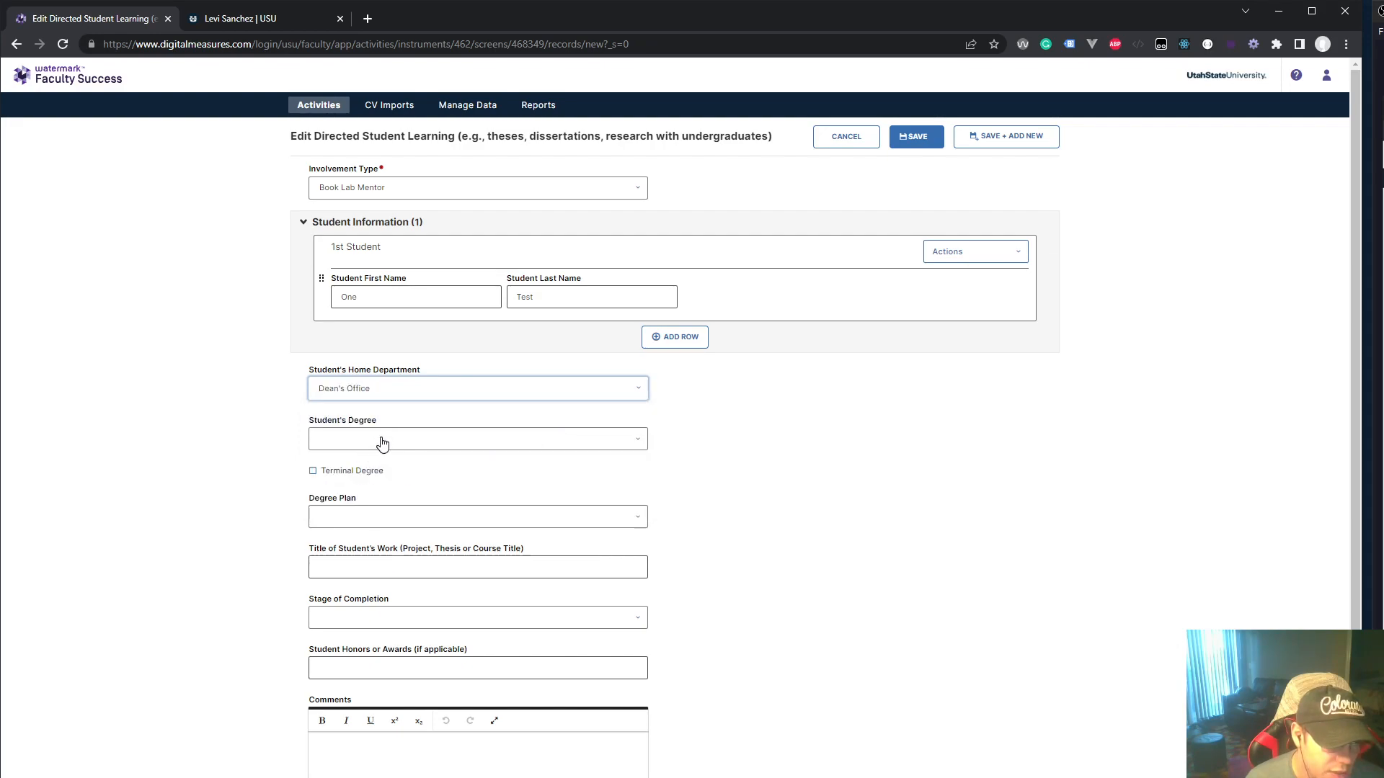
Step: Set the Student's Degree to BA, and try ticking and unticking the Terminal Degree option
left_click(379, 440)
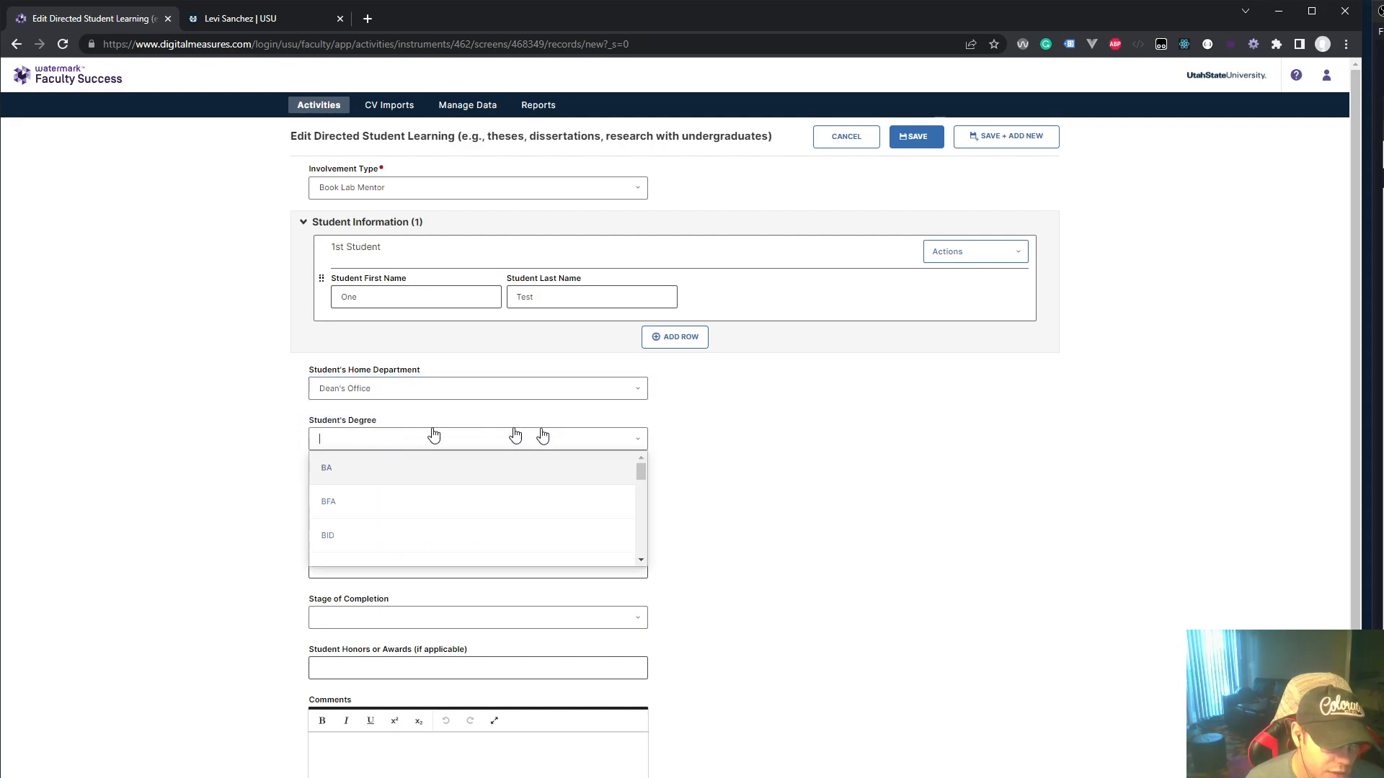
left_click(393, 476)
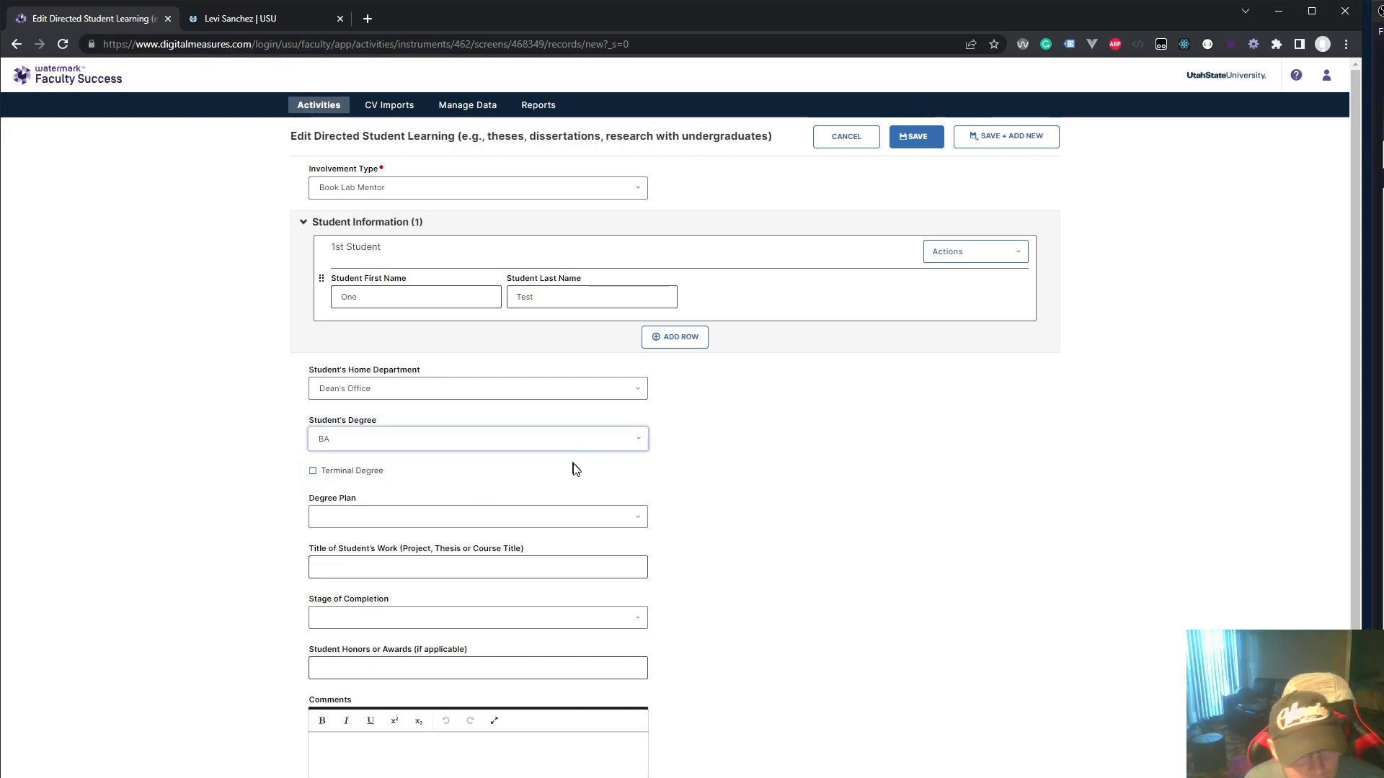
left_click(313, 473)
left_click(313, 475)
Step: Set the Degree Plan to Honors and look through the other available degree plans
left_click(341, 525)
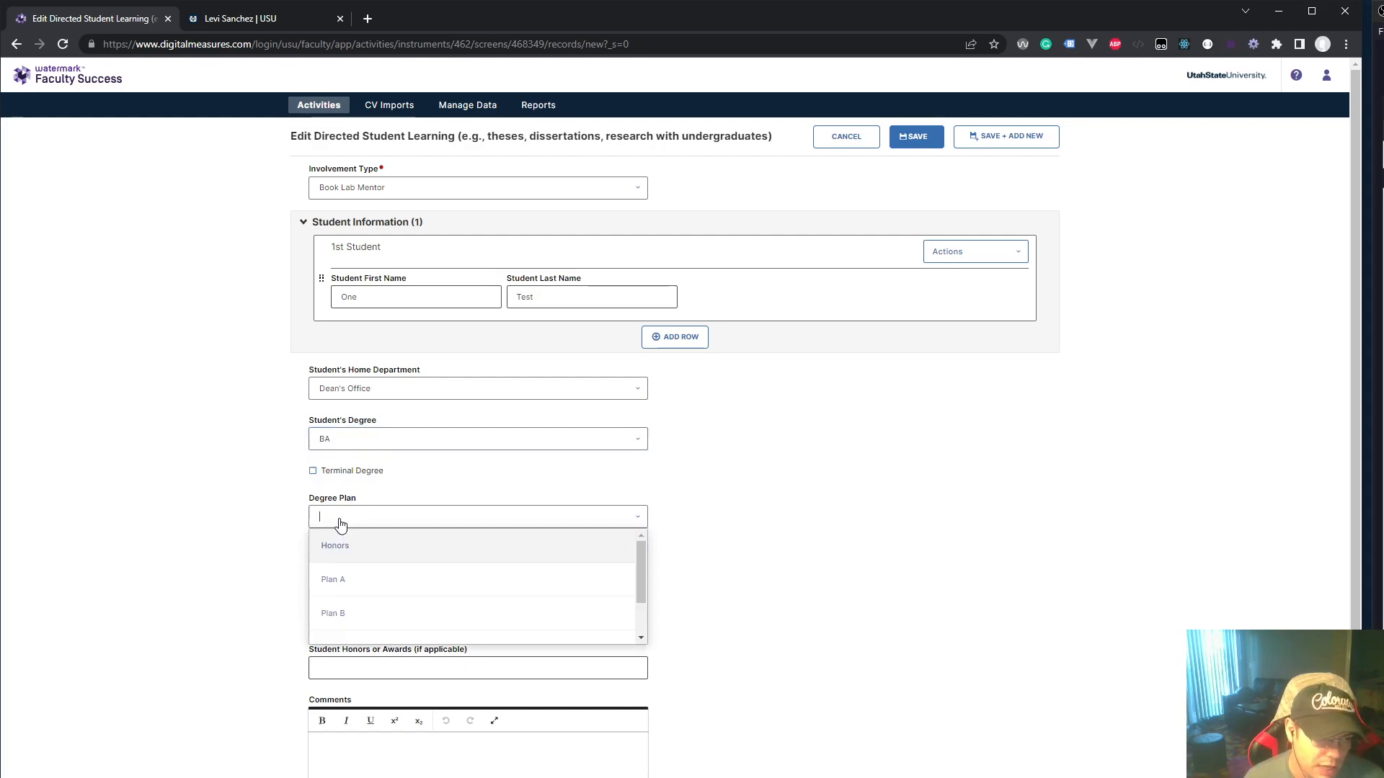
scroll(371, 560, "down", 2)
scroll(370, 580, "up", 3)
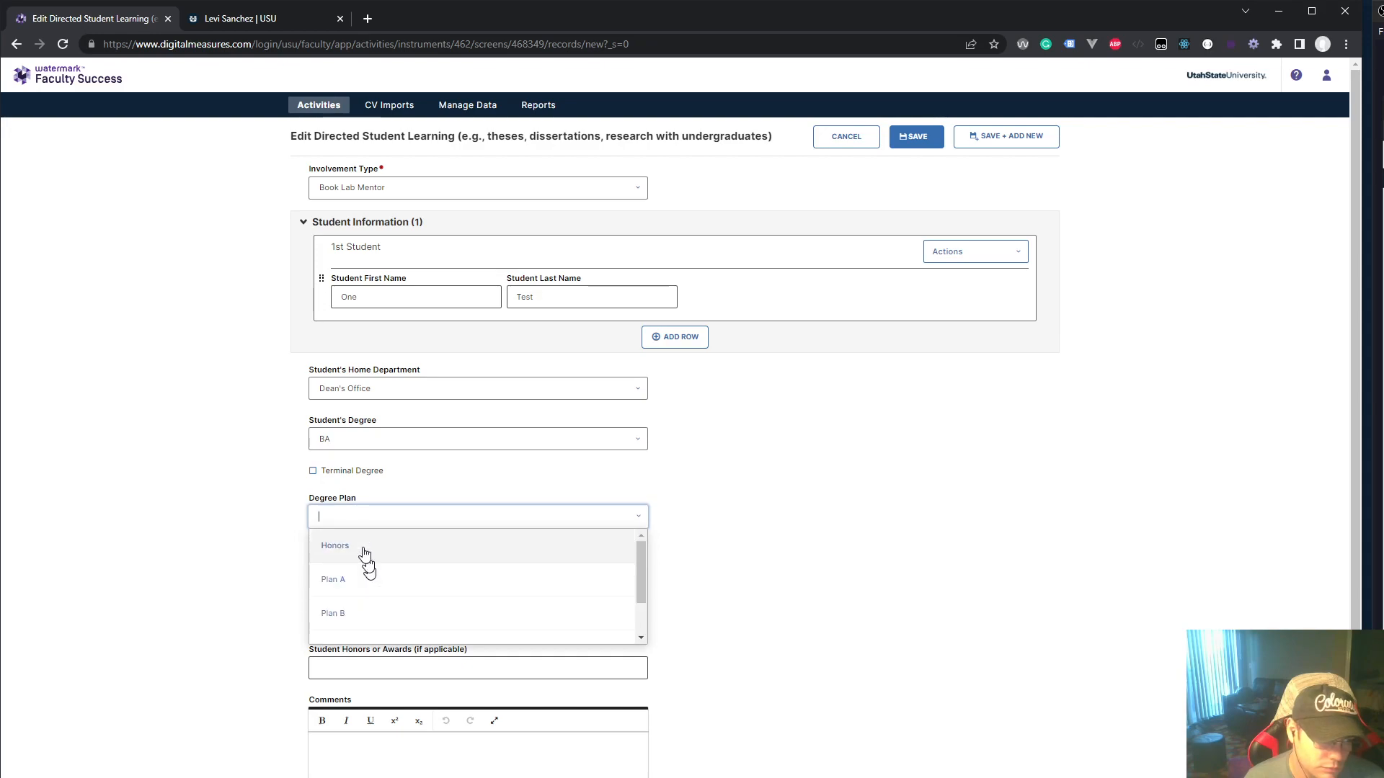
left_click(364, 546)
left_click(398, 522)
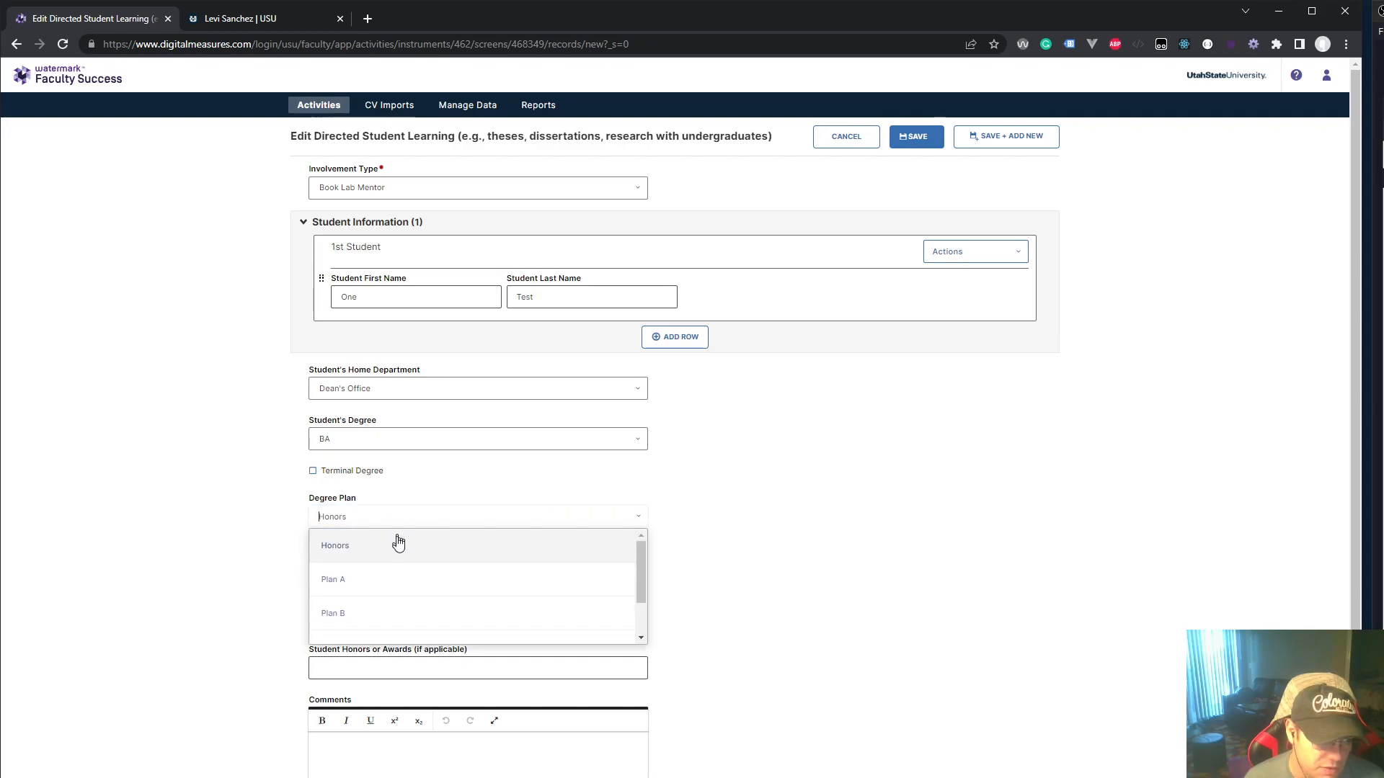
scroll(396, 587, "down", 2)
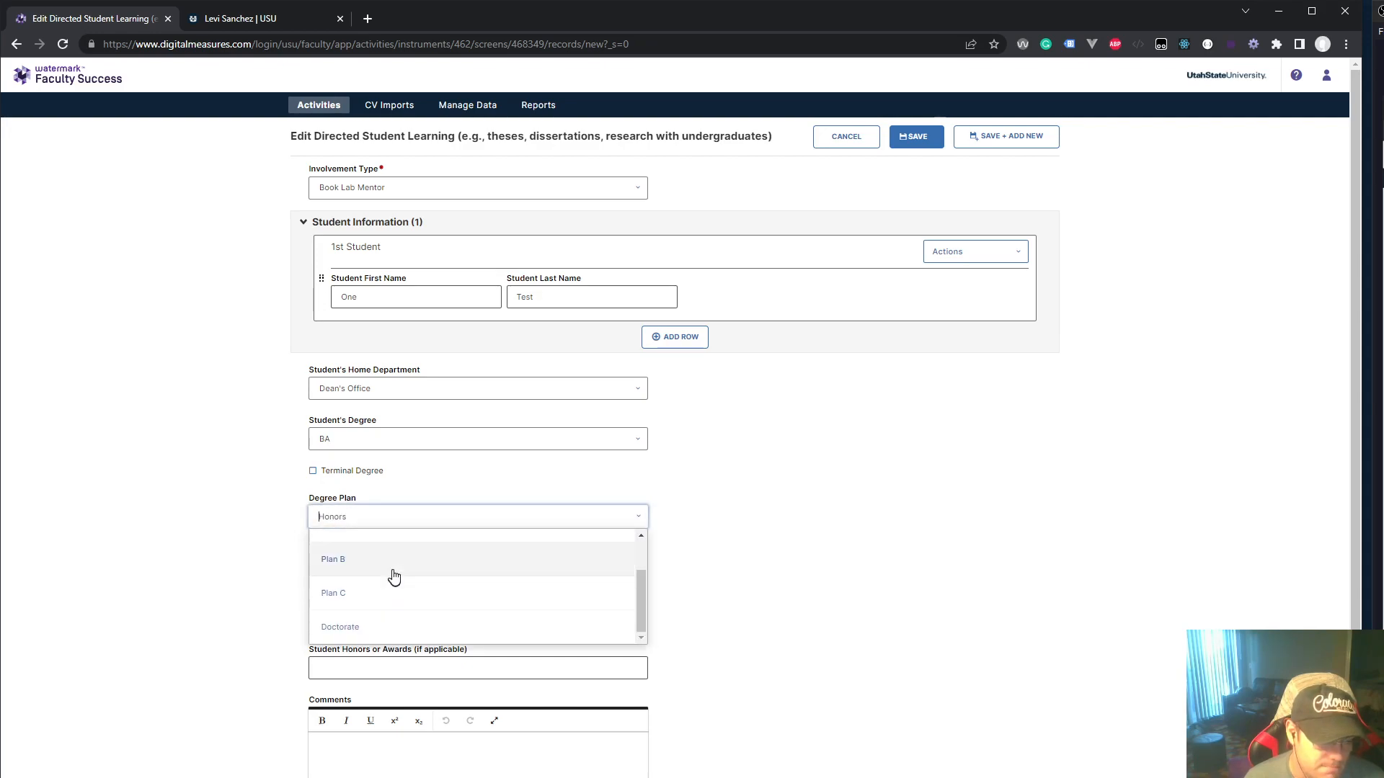
scroll(390, 587, "up", 2)
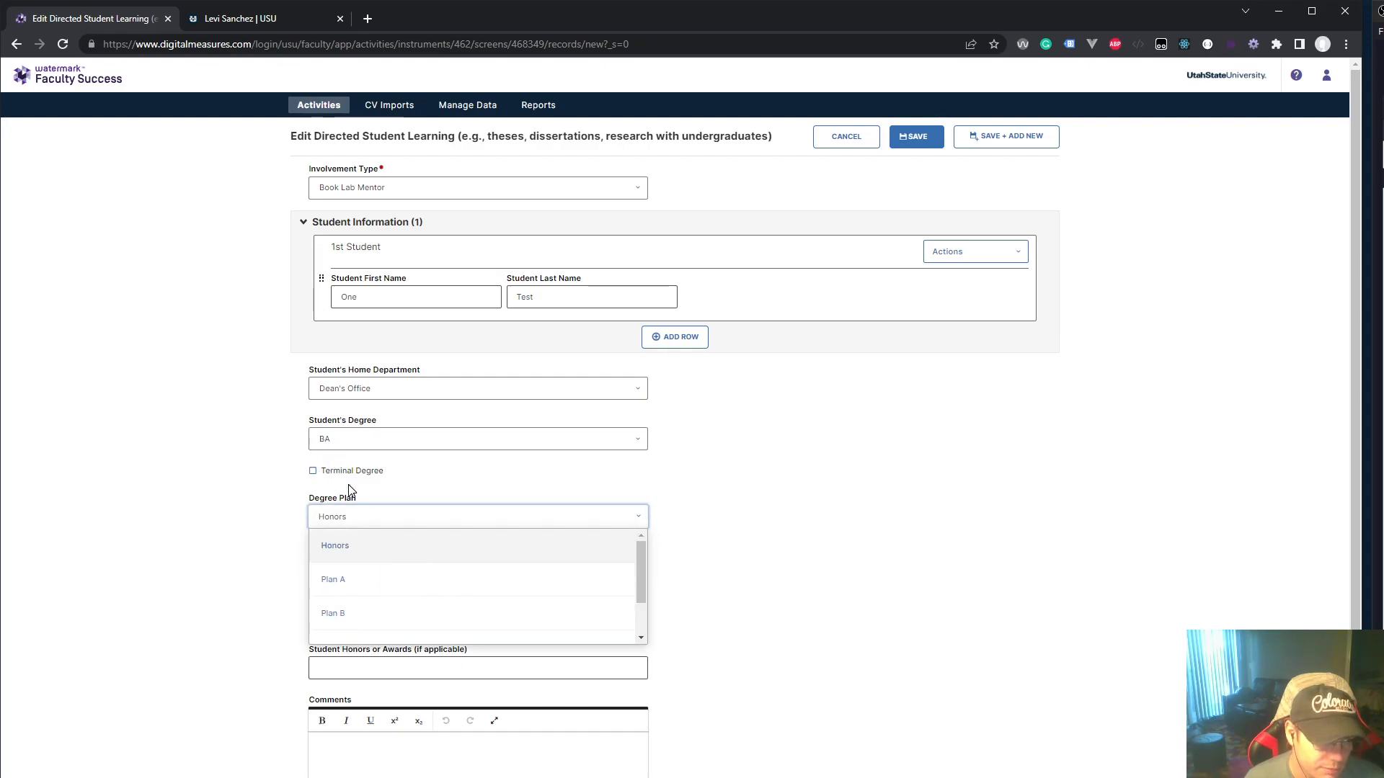
scroll(369, 552, "down", 2)
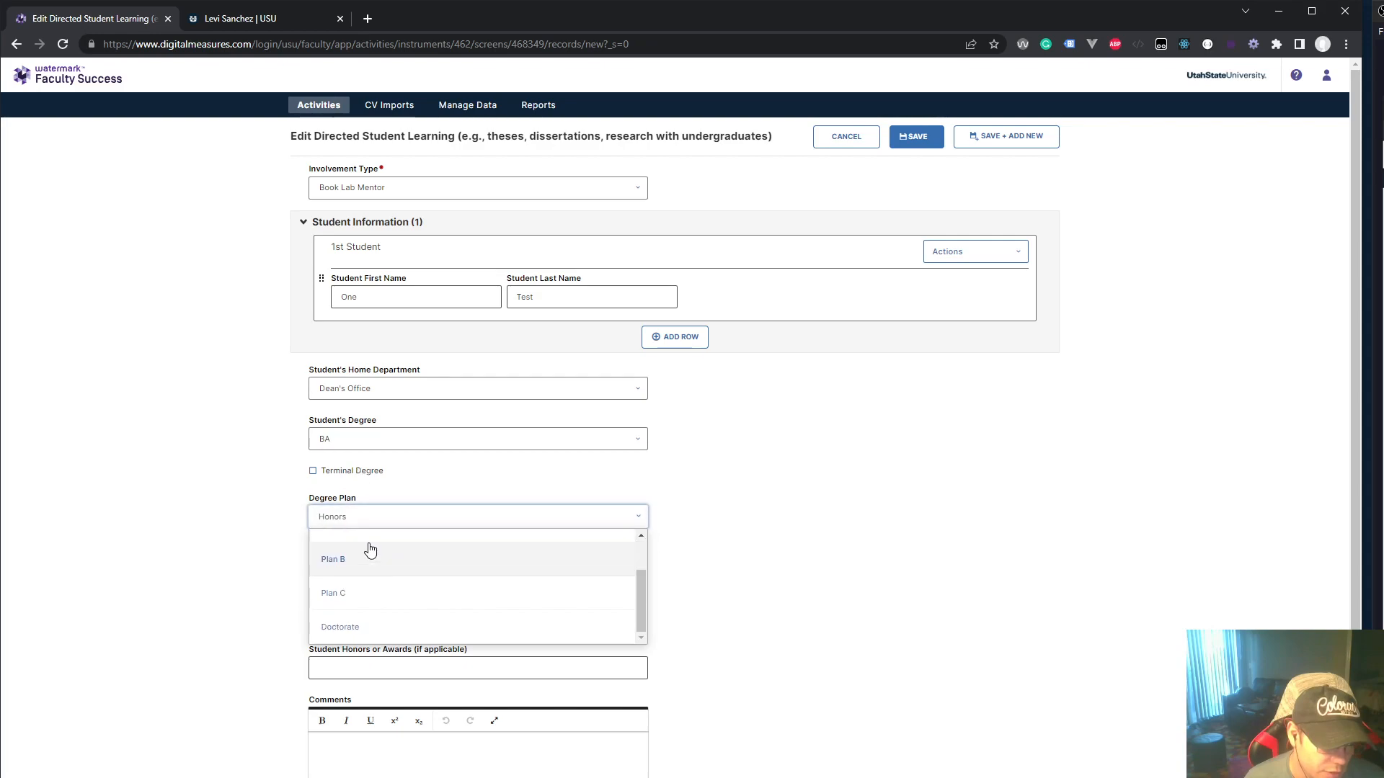
scroll(363, 573, "up", 2)
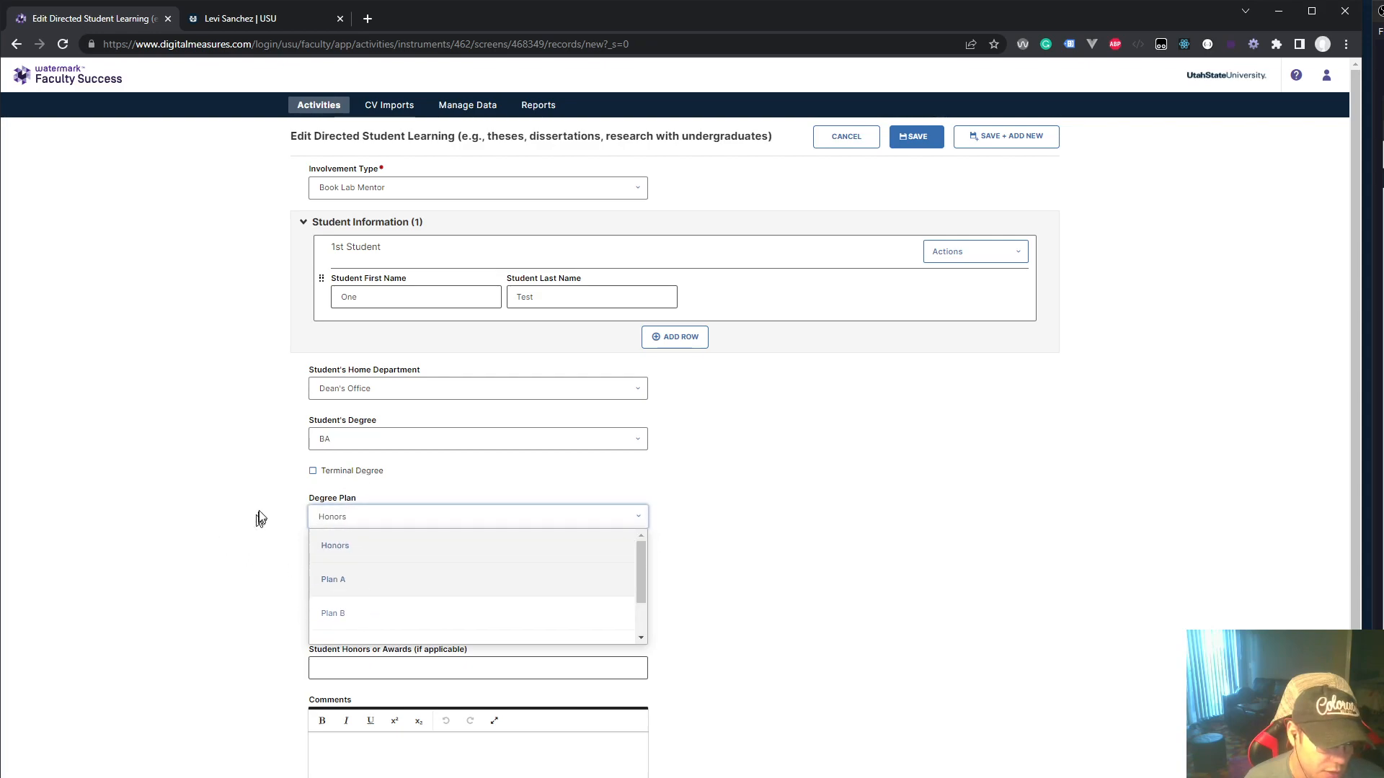
left_click(258, 514)
Step: Leave the title of the student's work blank and set the Stage of Completion to In-Process
left_click(372, 571)
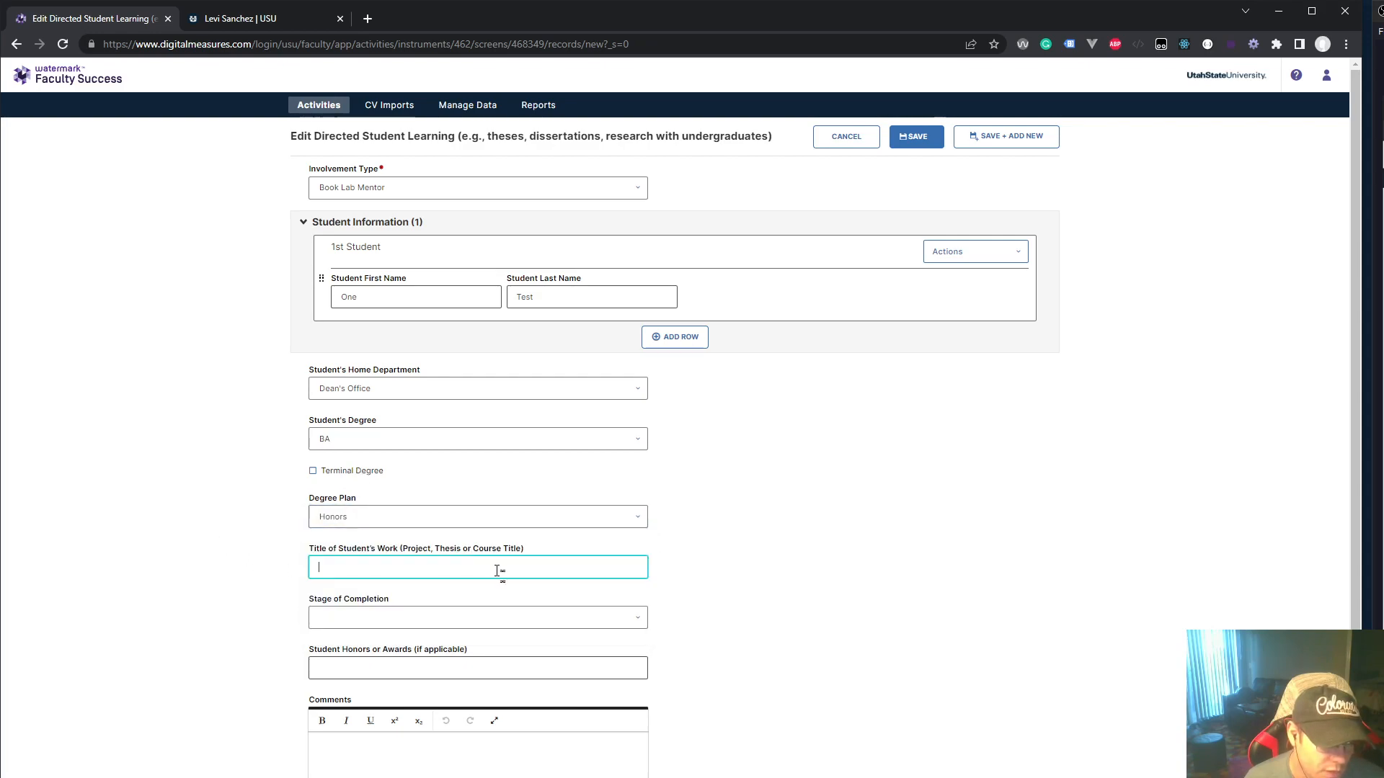
left_click(363, 625)
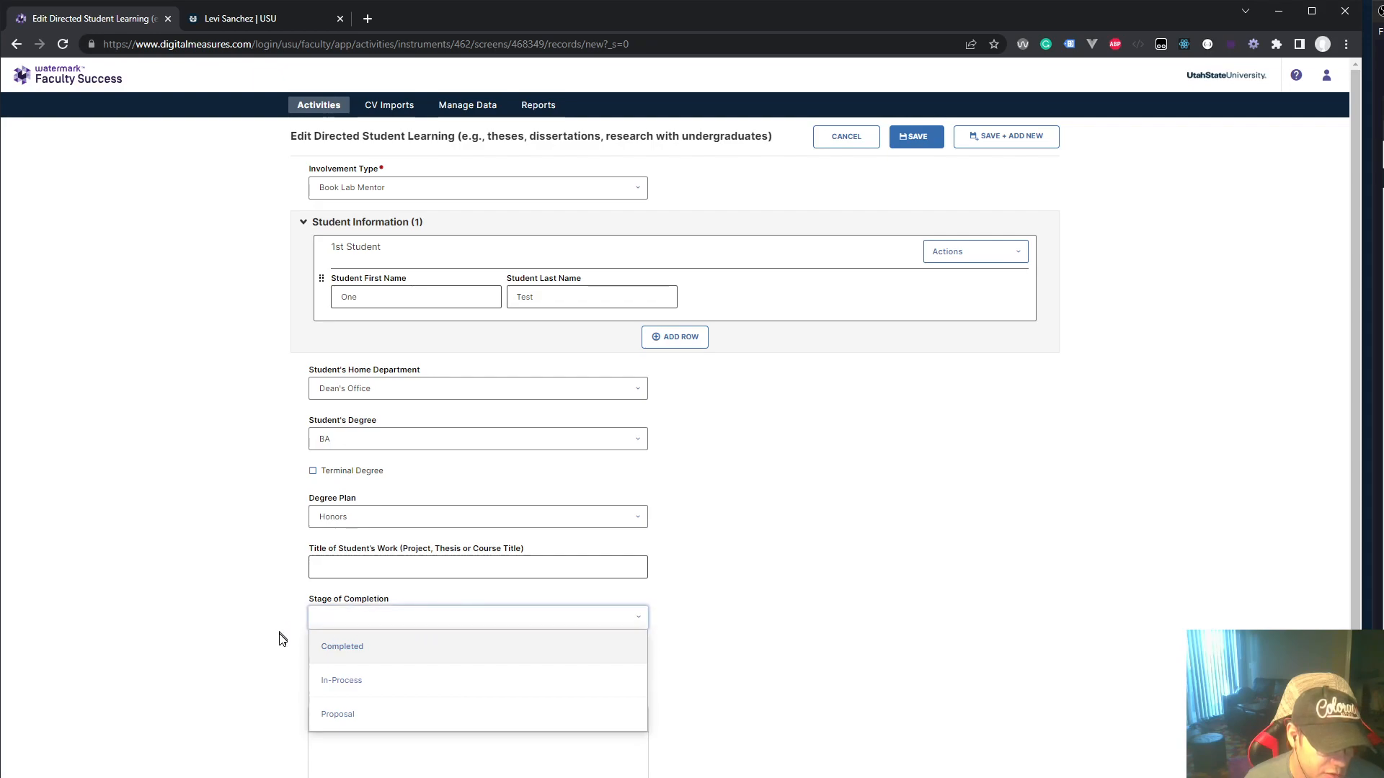
left_click(404, 689)
Step: Set the record's Date Started to January 1, 2023
scroll(284, 603, "down", 2)
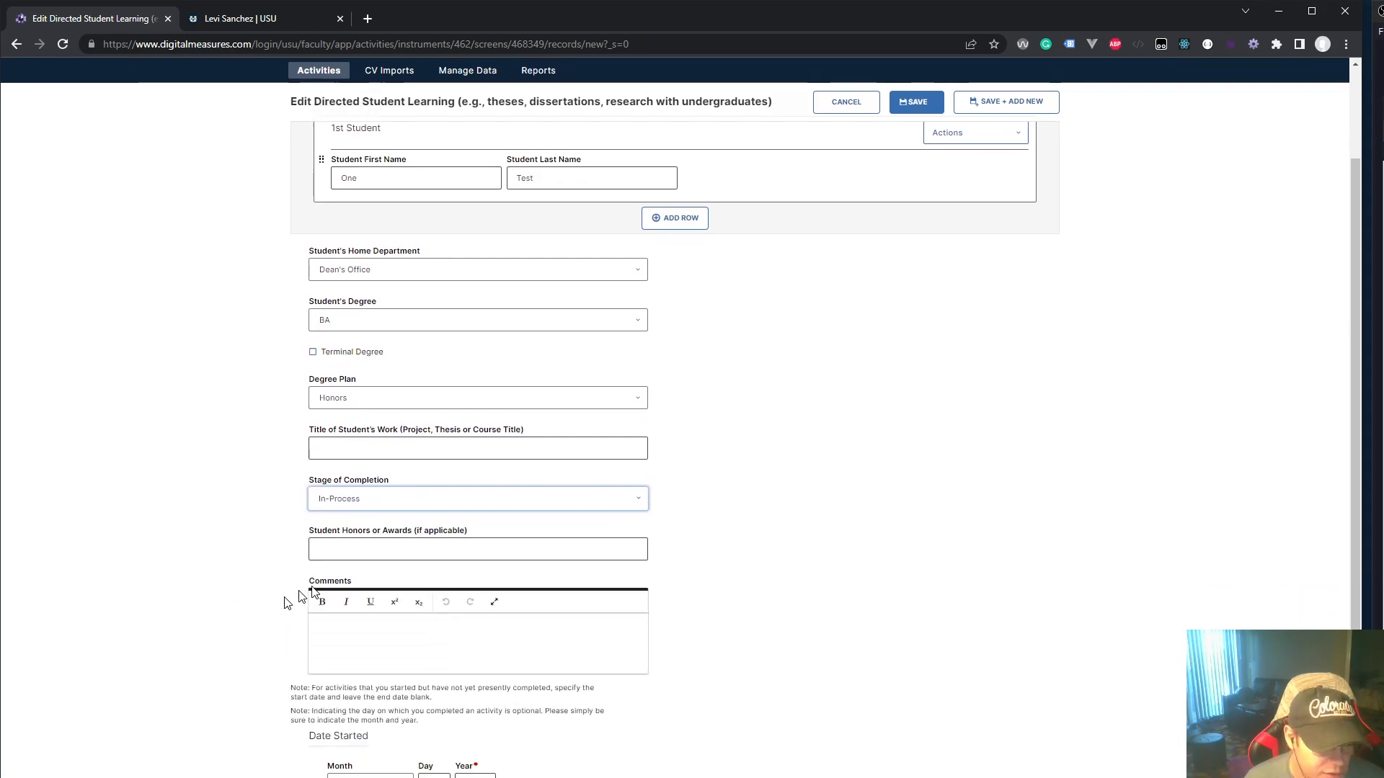
scroll(432, 577, "down", 2)
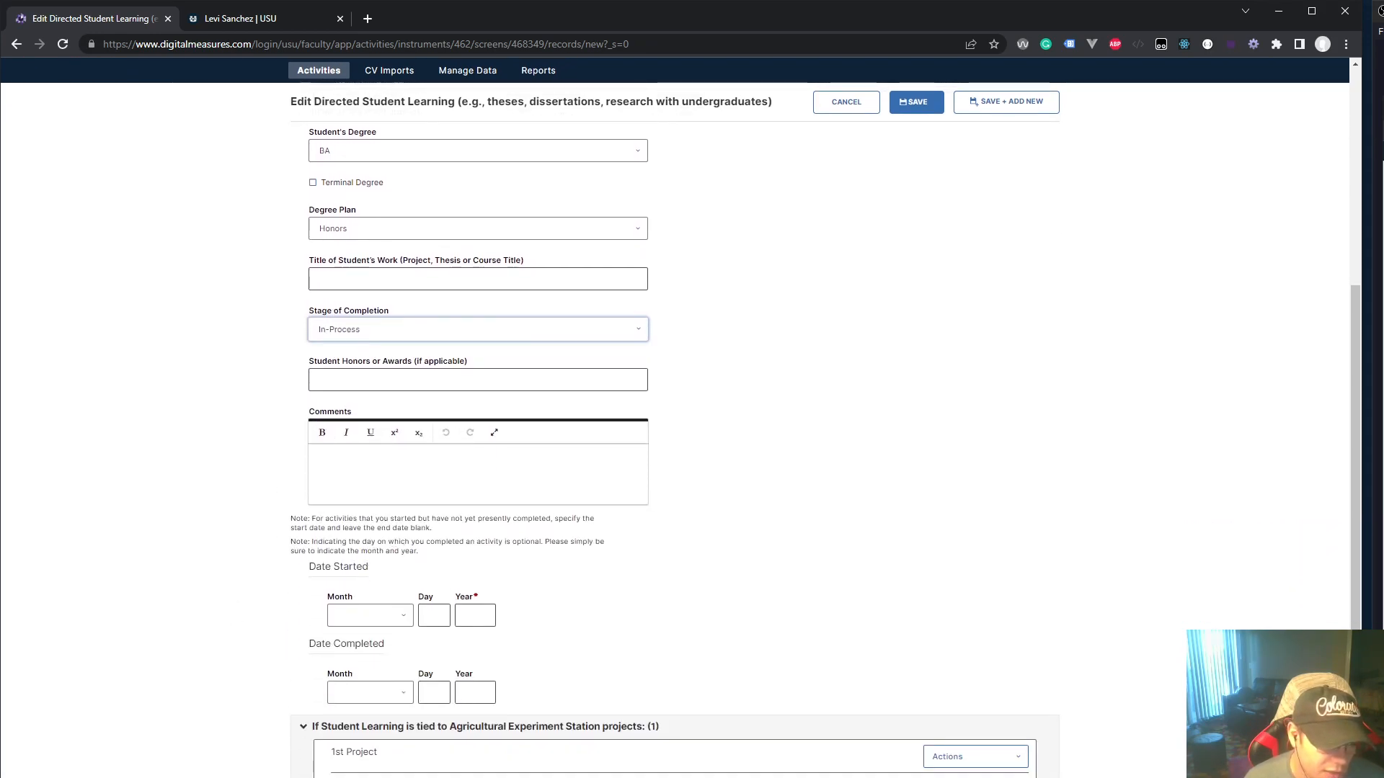
left_click(403, 624)
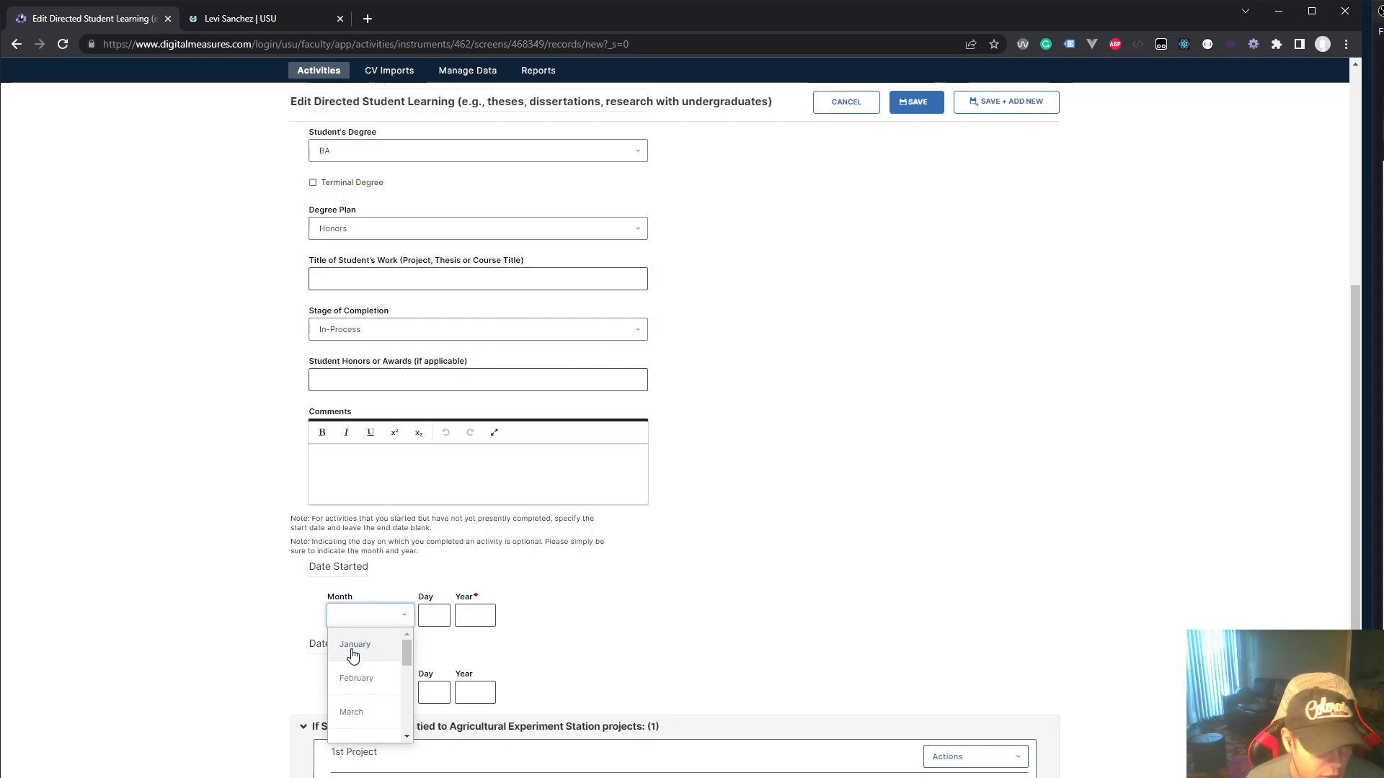
left_click(377, 652)
left_click(431, 619)
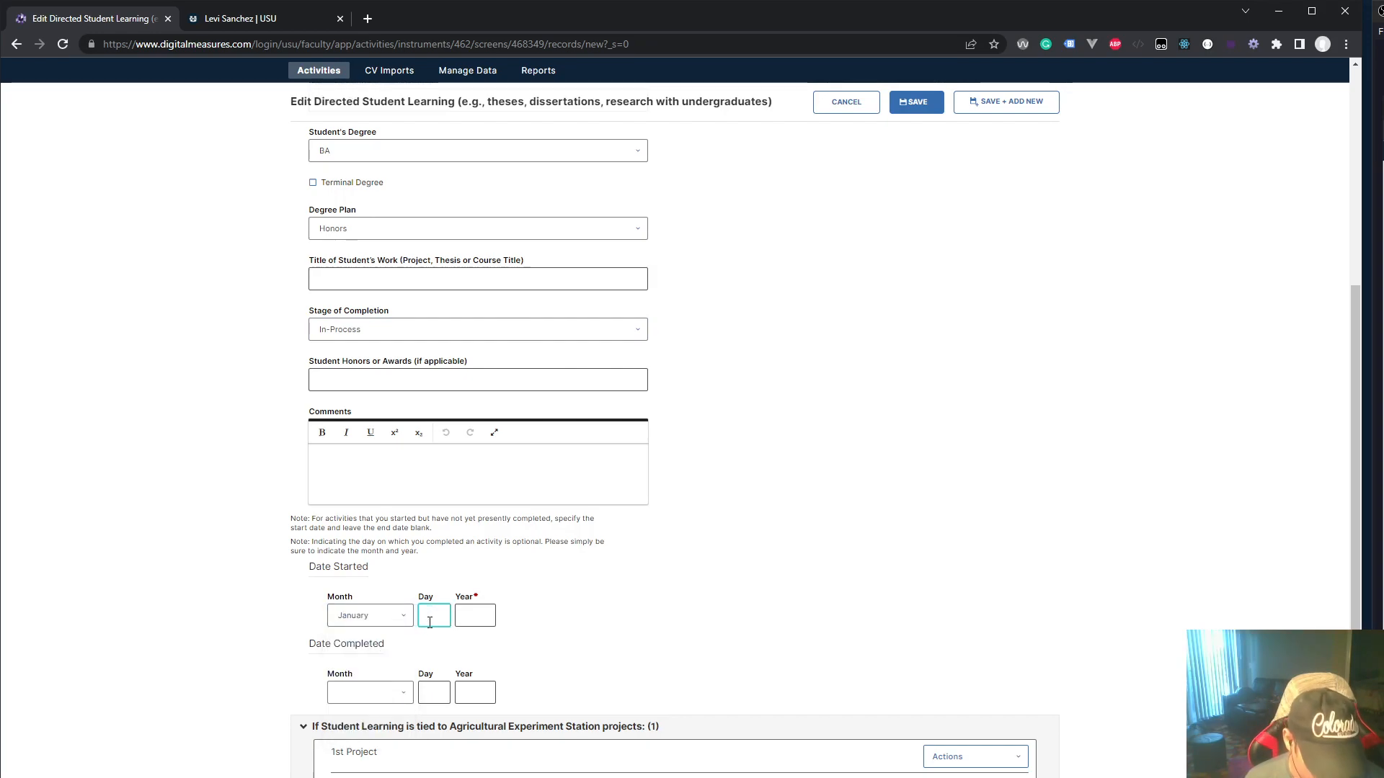
type("1")
key("Tab")
key("Tab")
left_click(769, 638)
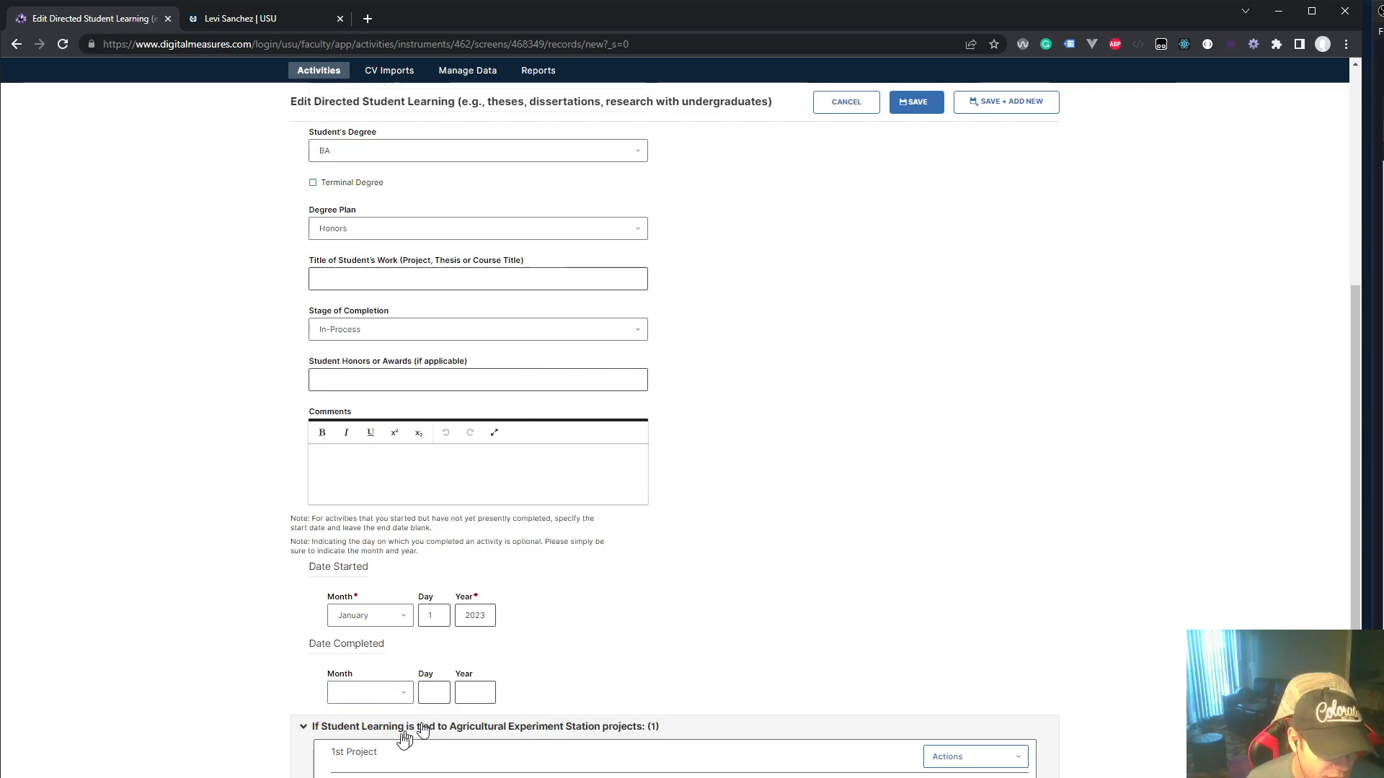
Step: Check the Agricultural Experiment Station projects section, review the form, and save the Directed Student Learning record
left_click(303, 726)
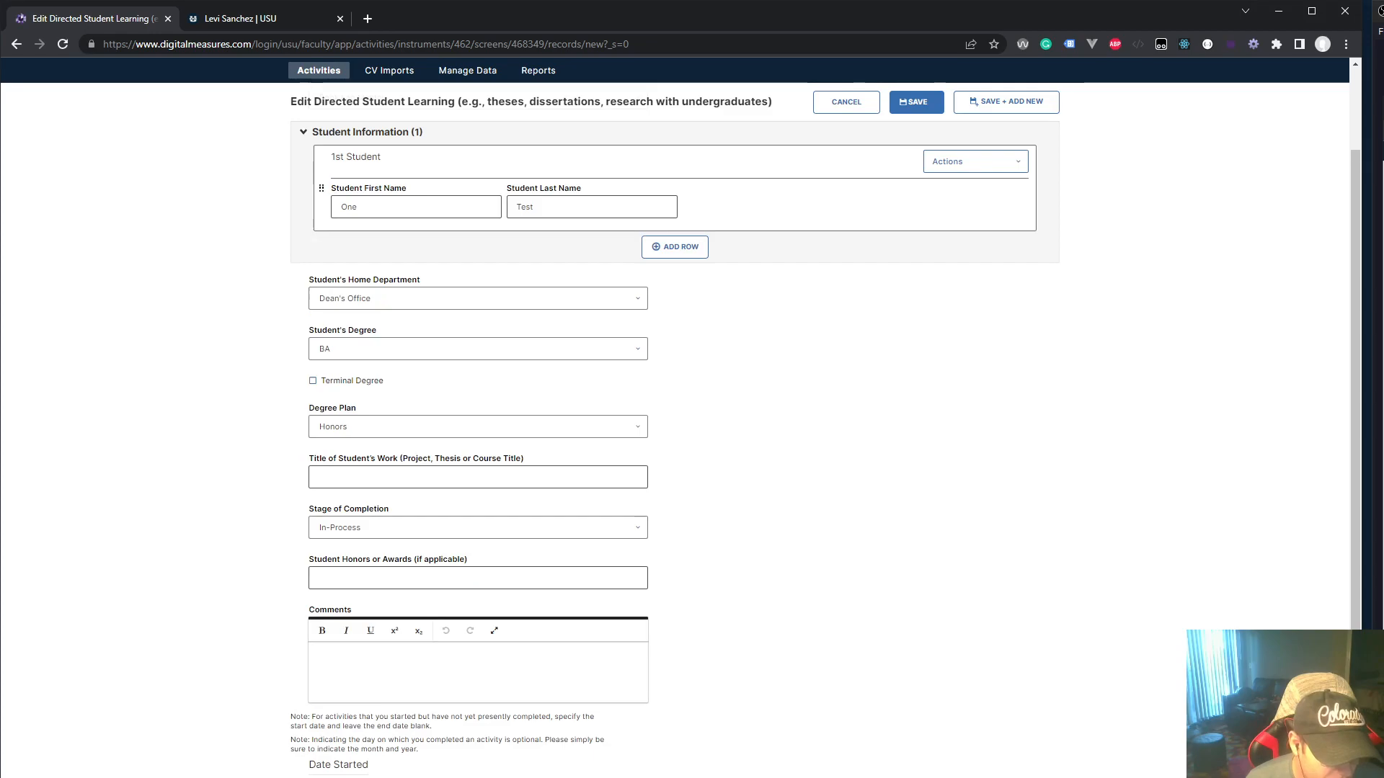
scroll(674, 432, "down", 3)
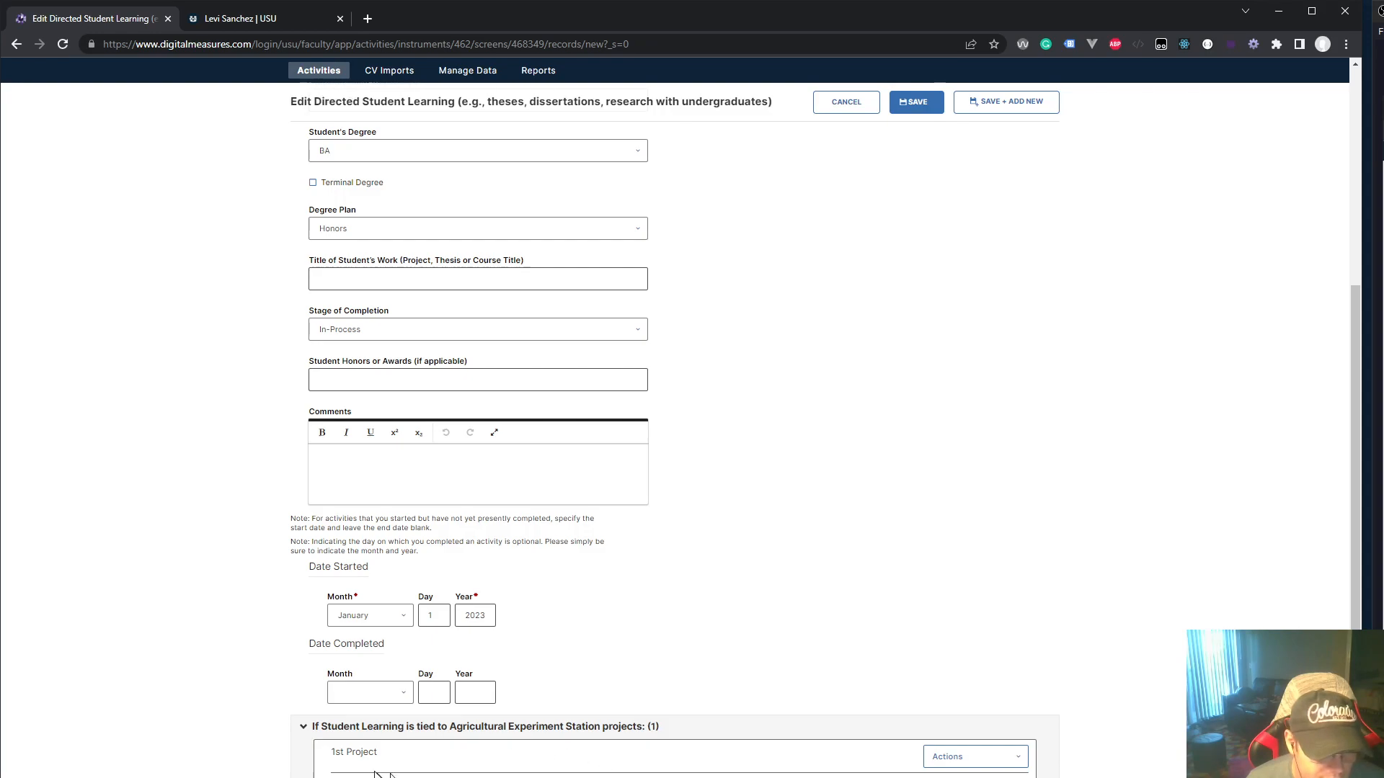
scroll(627, 690, "up", 4)
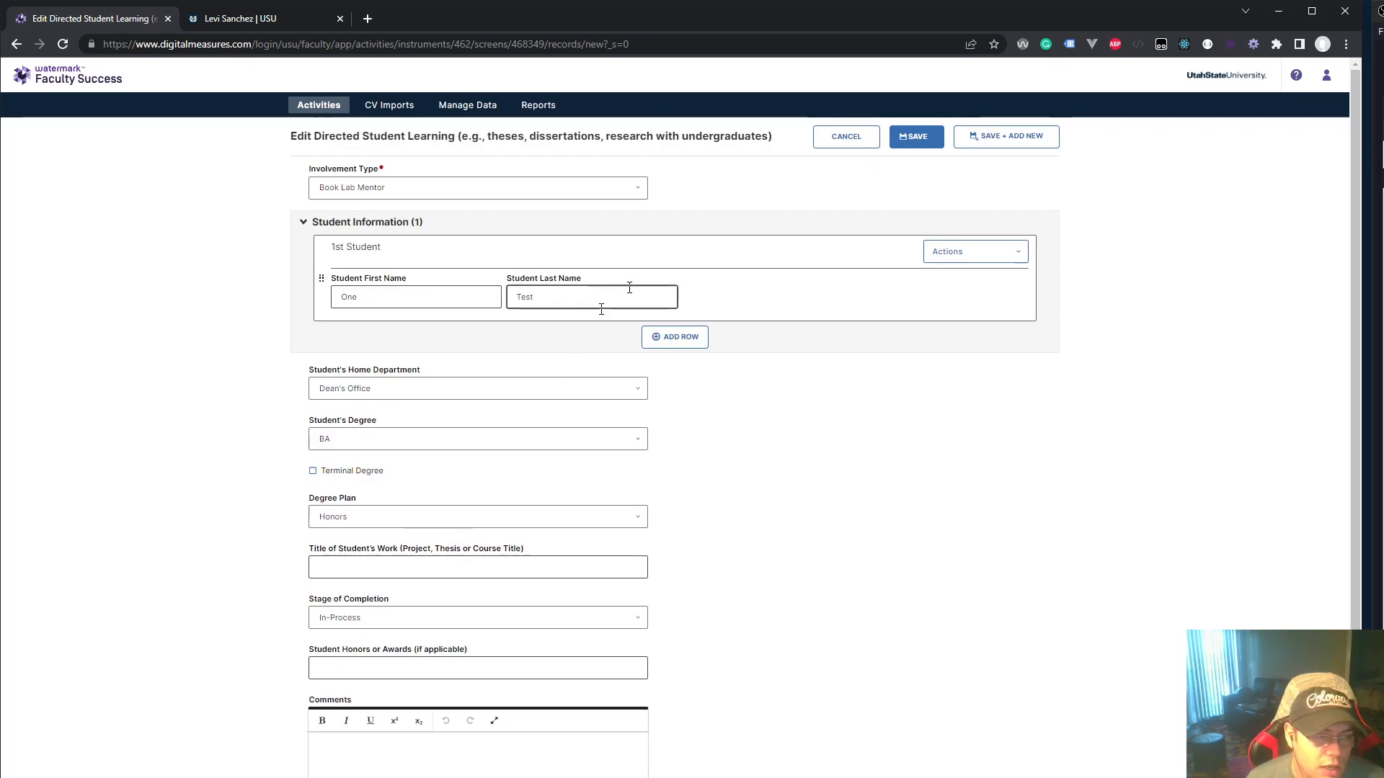
left_click(917, 139)
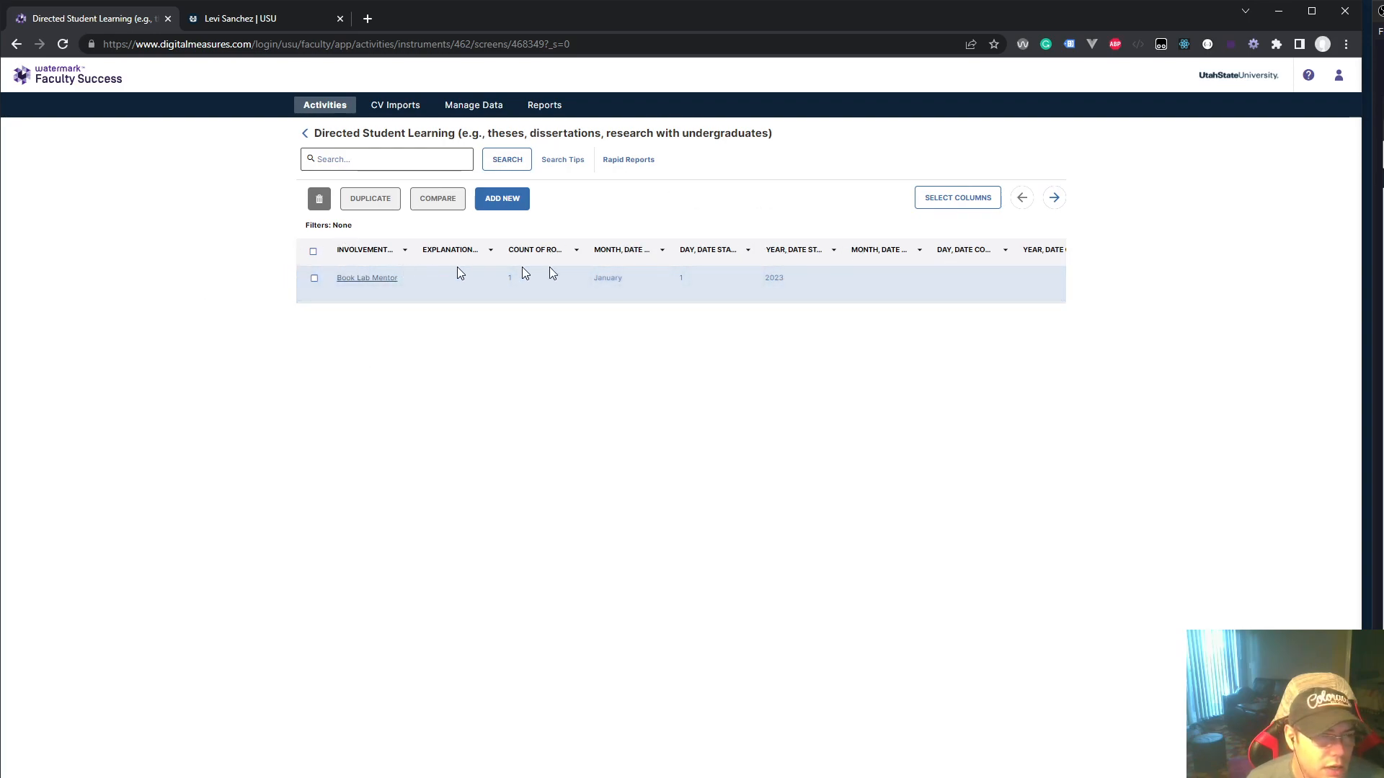
Step: Look through the remaining columns of the Directed Student Learning table and the list of columns available for display
left_click(1063, 200)
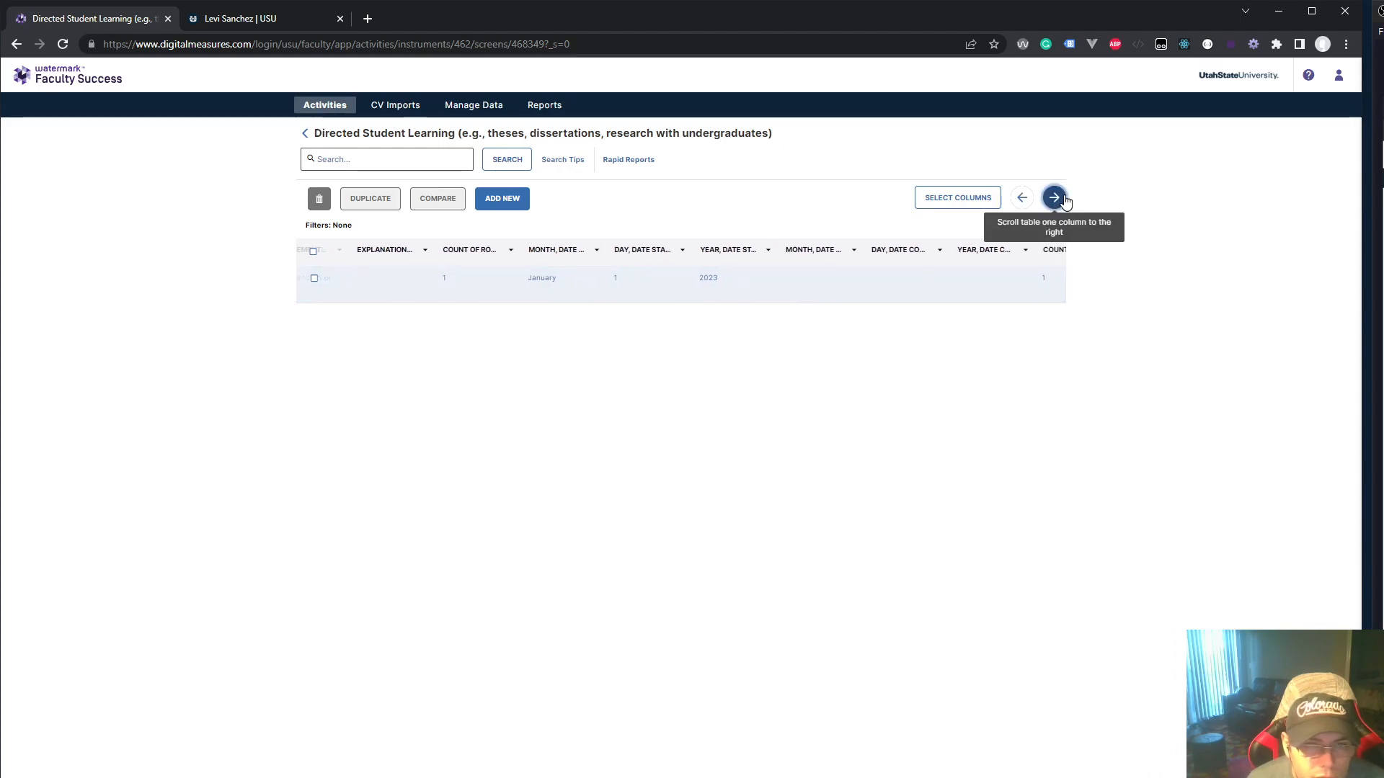
left_click(1063, 200)
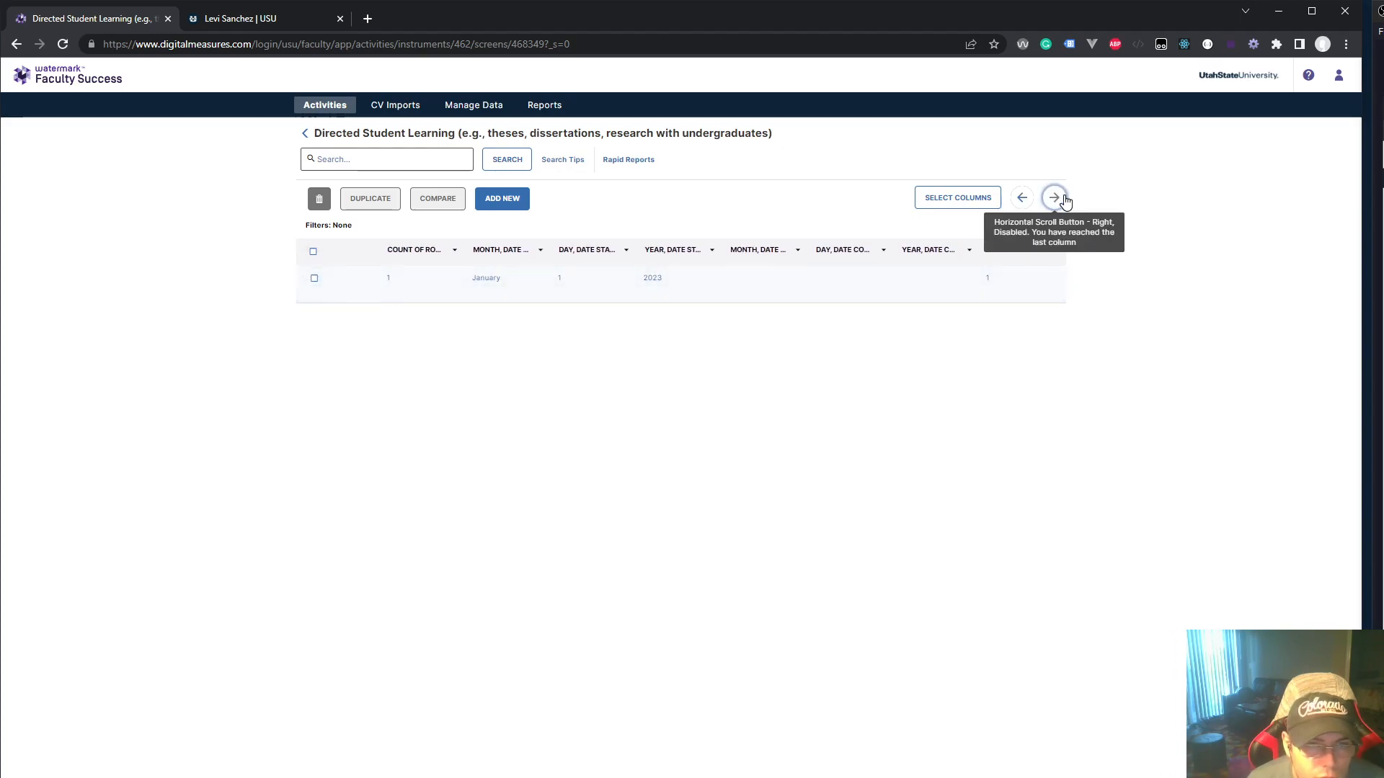
left_click(930, 205)
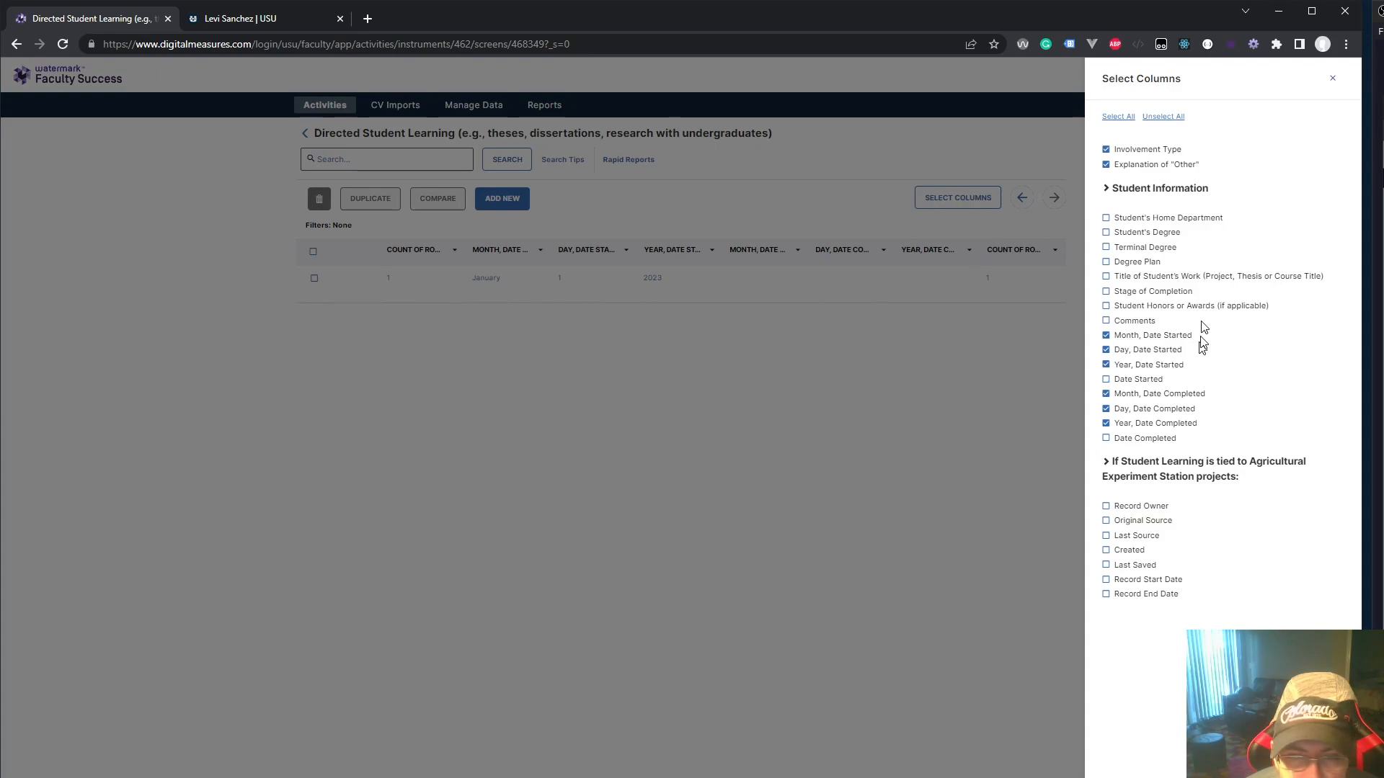
left_click(1333, 82)
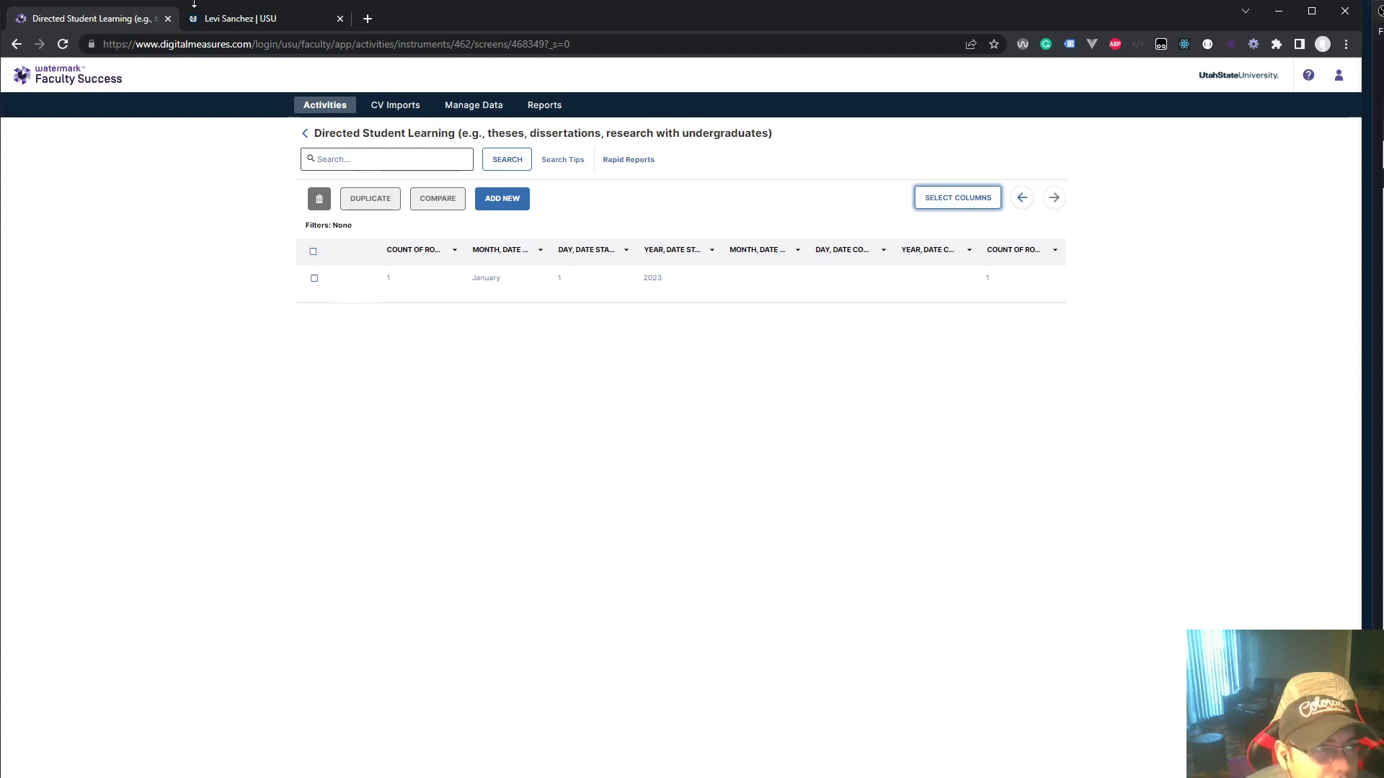
Step: Reload the public faculty profile past the certificate warning and check its Awards, Publications and Teaching sections for the new record
left_click(218, 19)
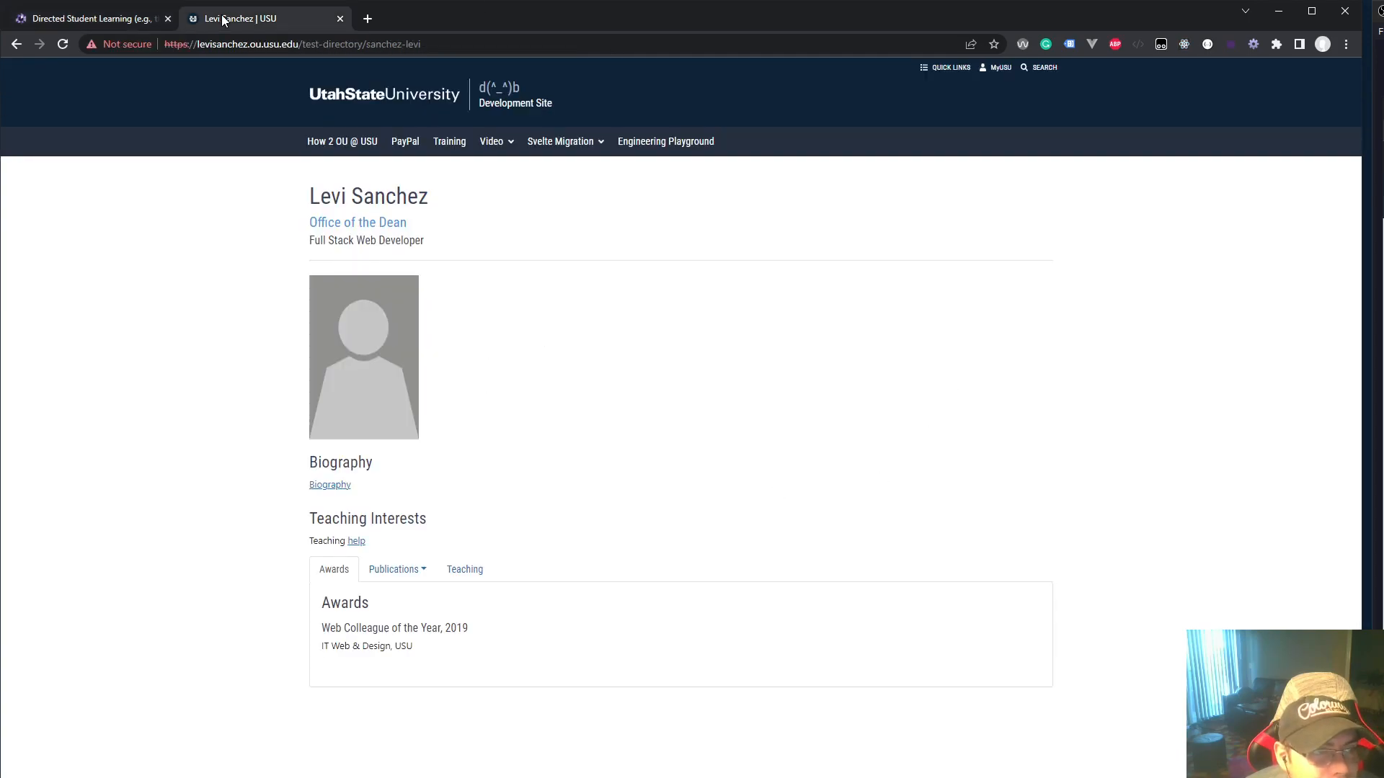
left_click(63, 44)
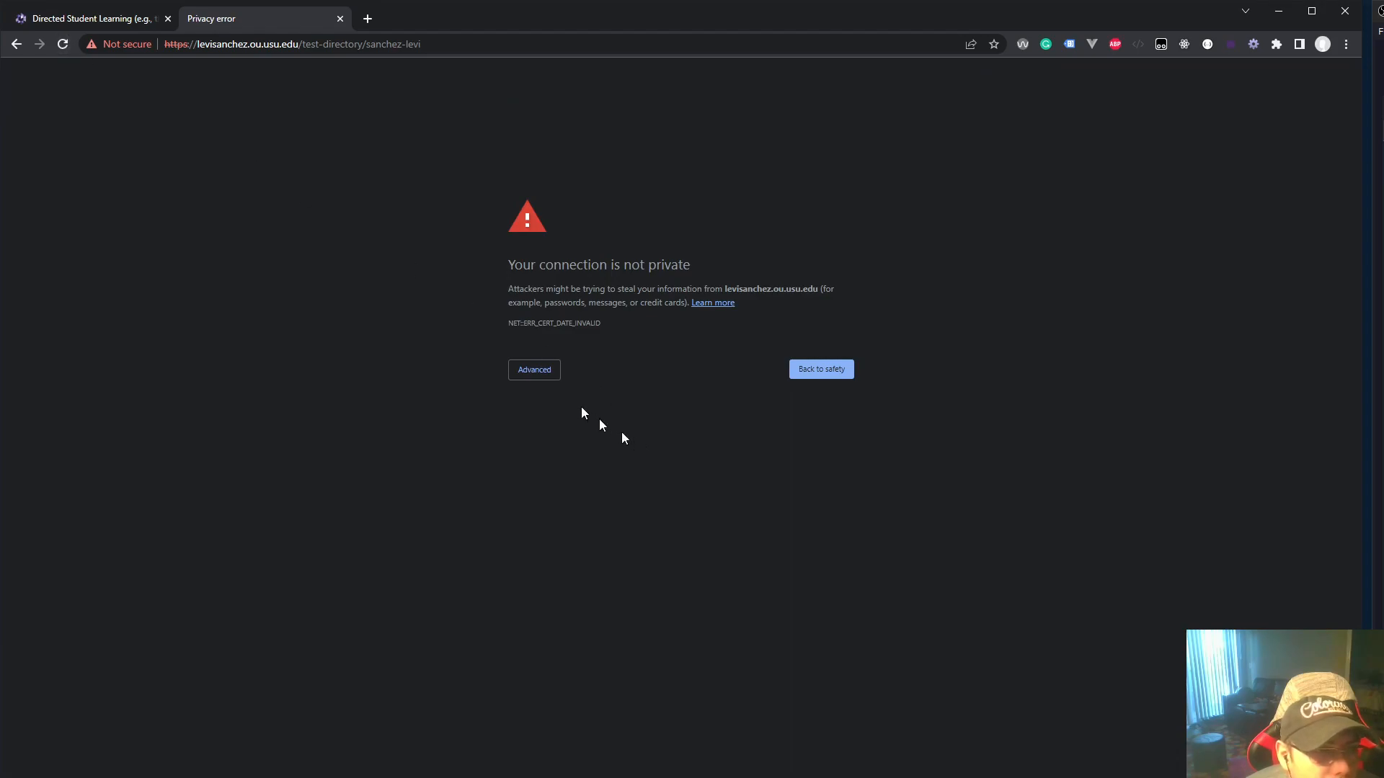
left_click(527, 372)
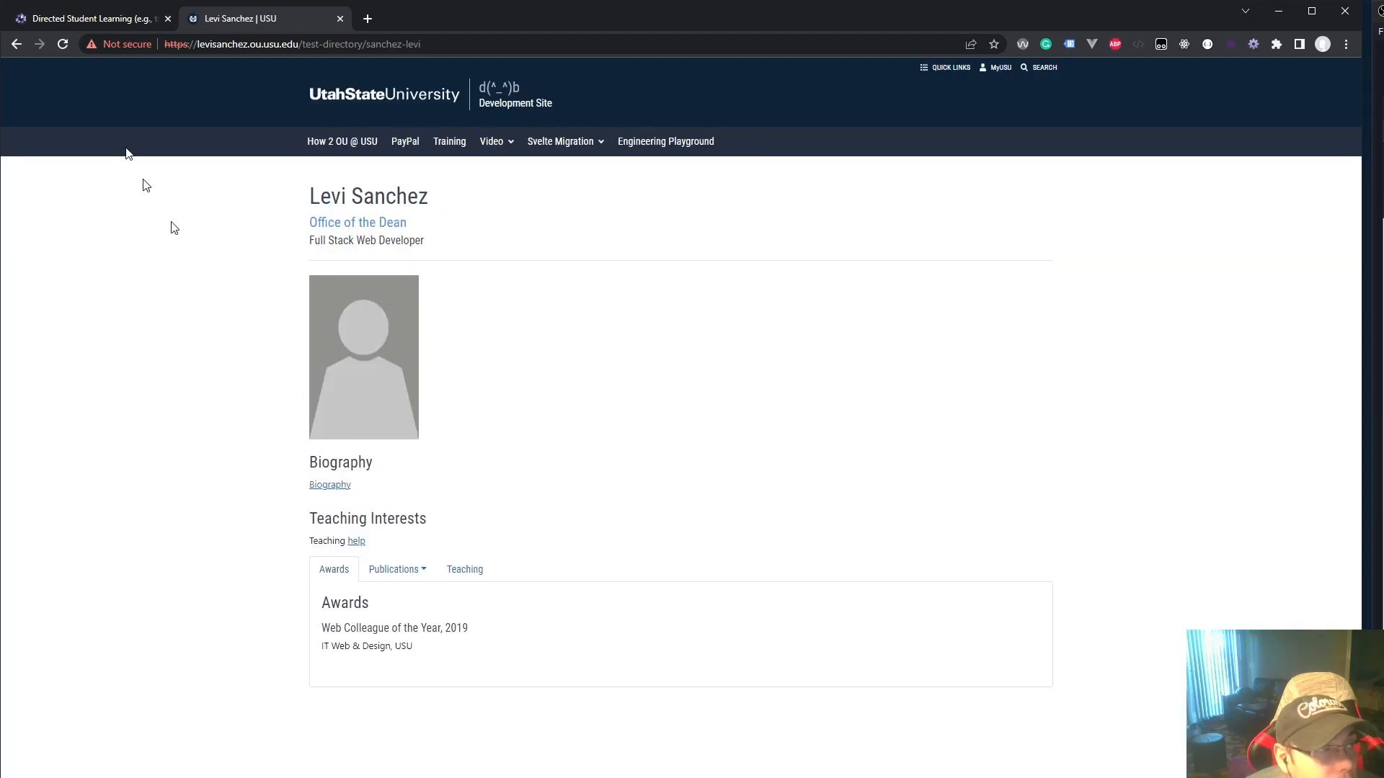
left_click(465, 570)
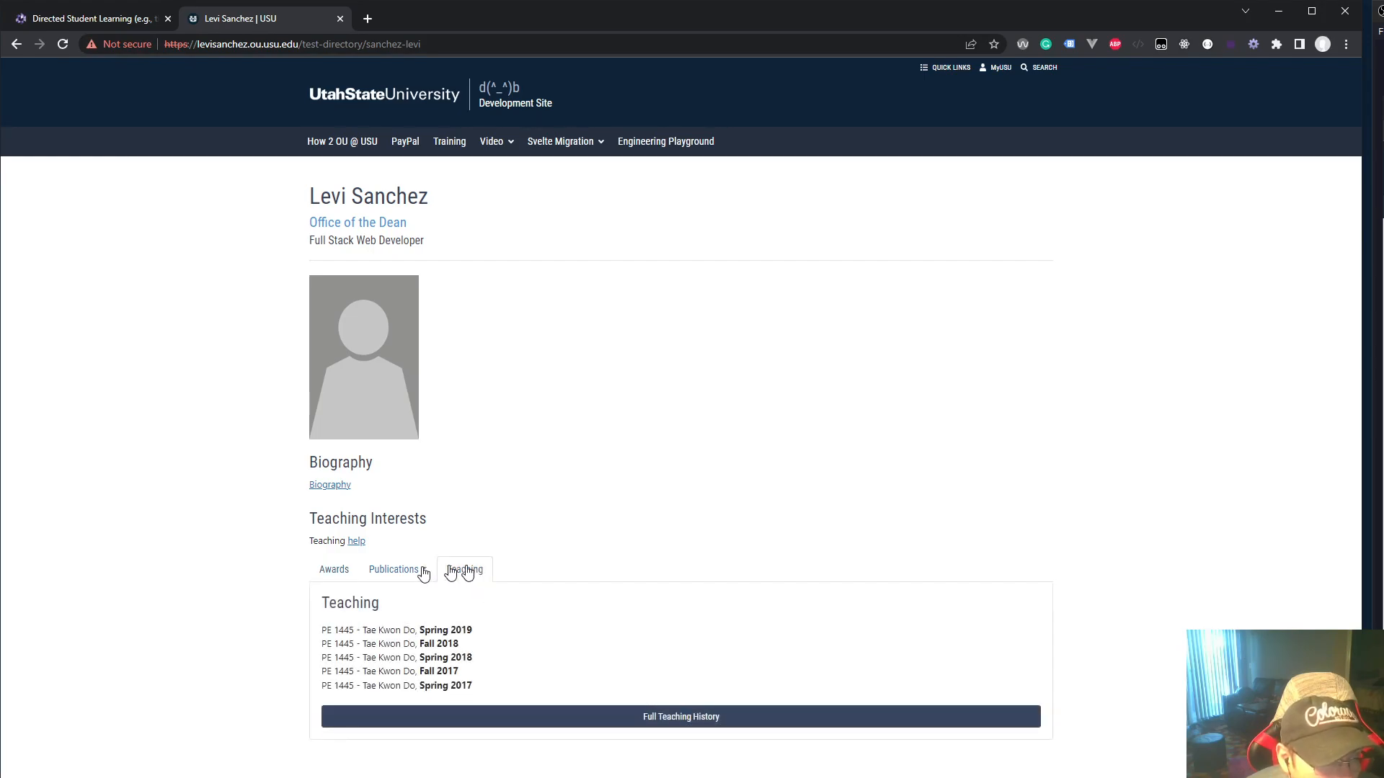
left_click(394, 570)
left_click(321, 573)
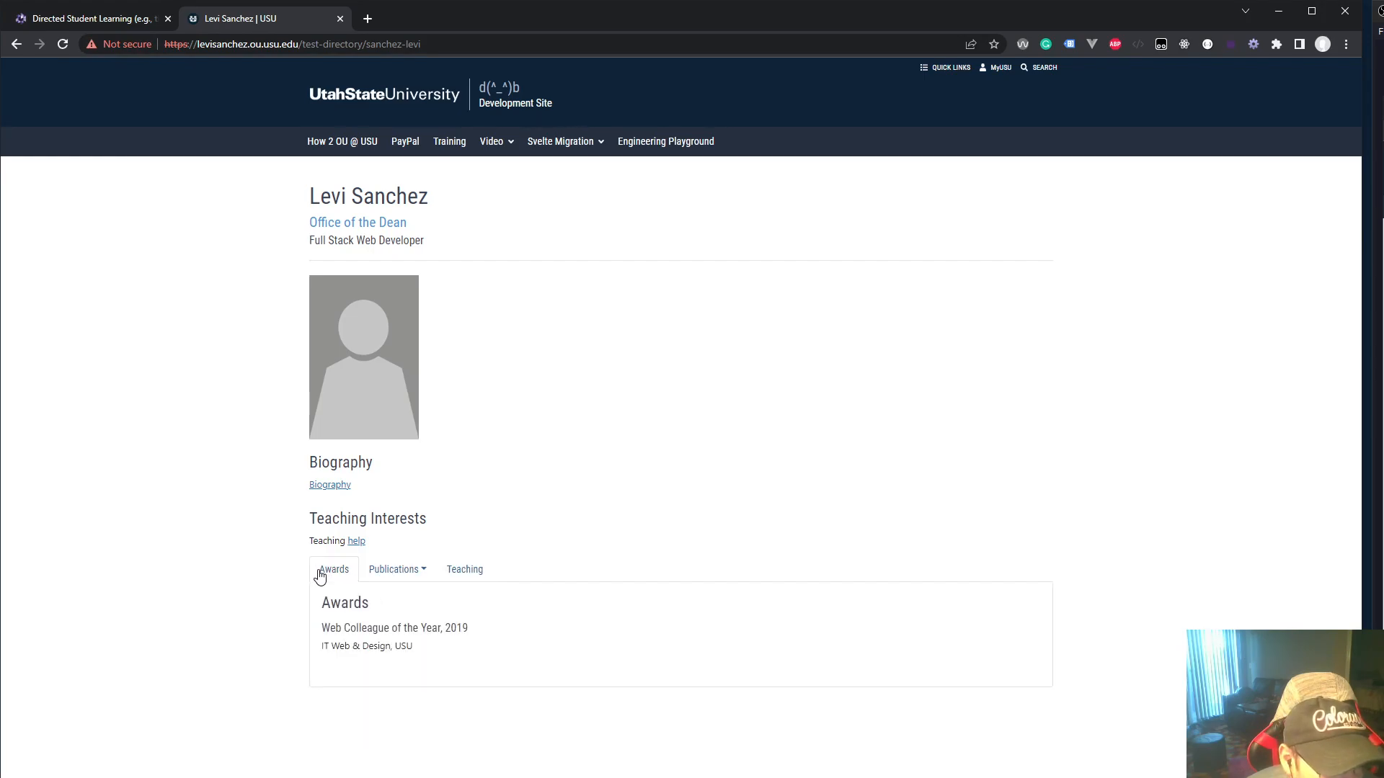
Step: Reopen the saved Book Lab Mentor record in Faculty Success and review its Student Information section
left_click(66, 18)
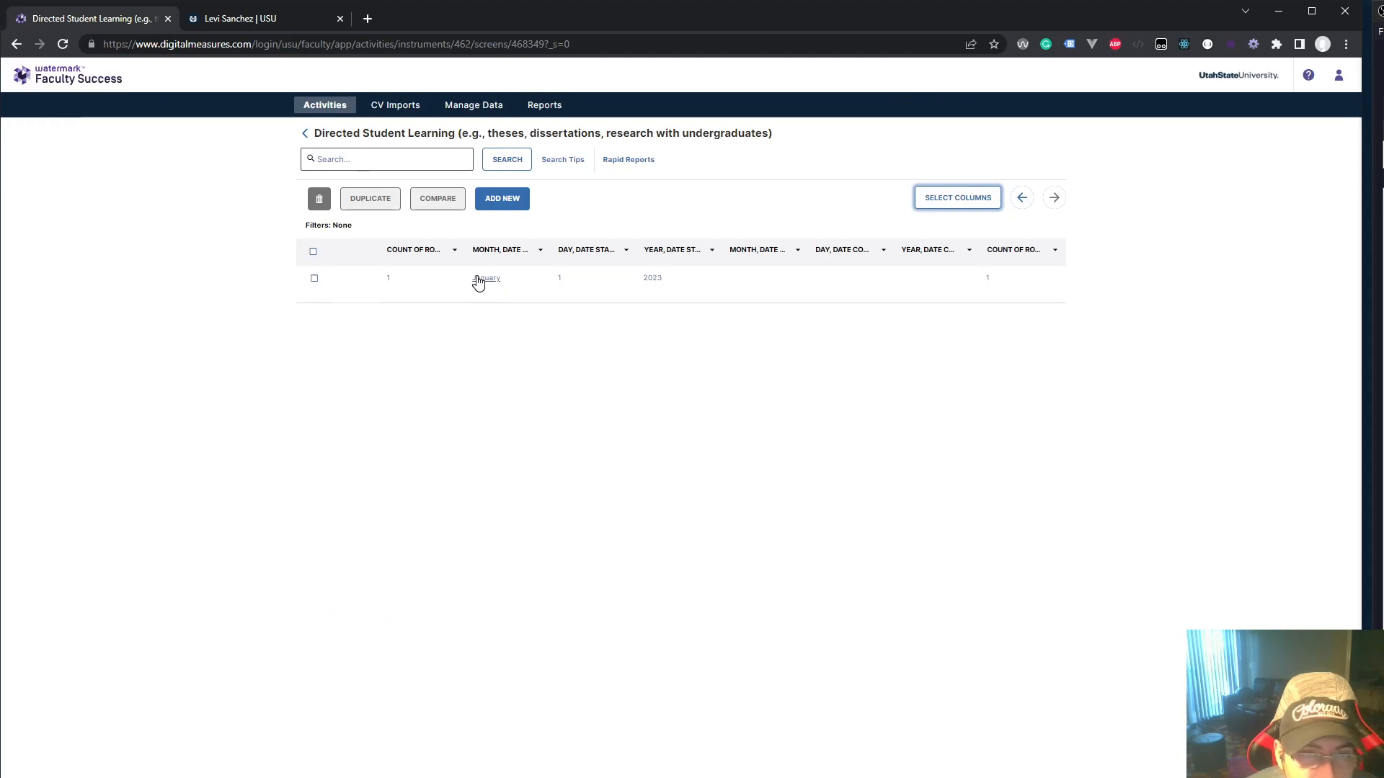
left_click(275, 18)
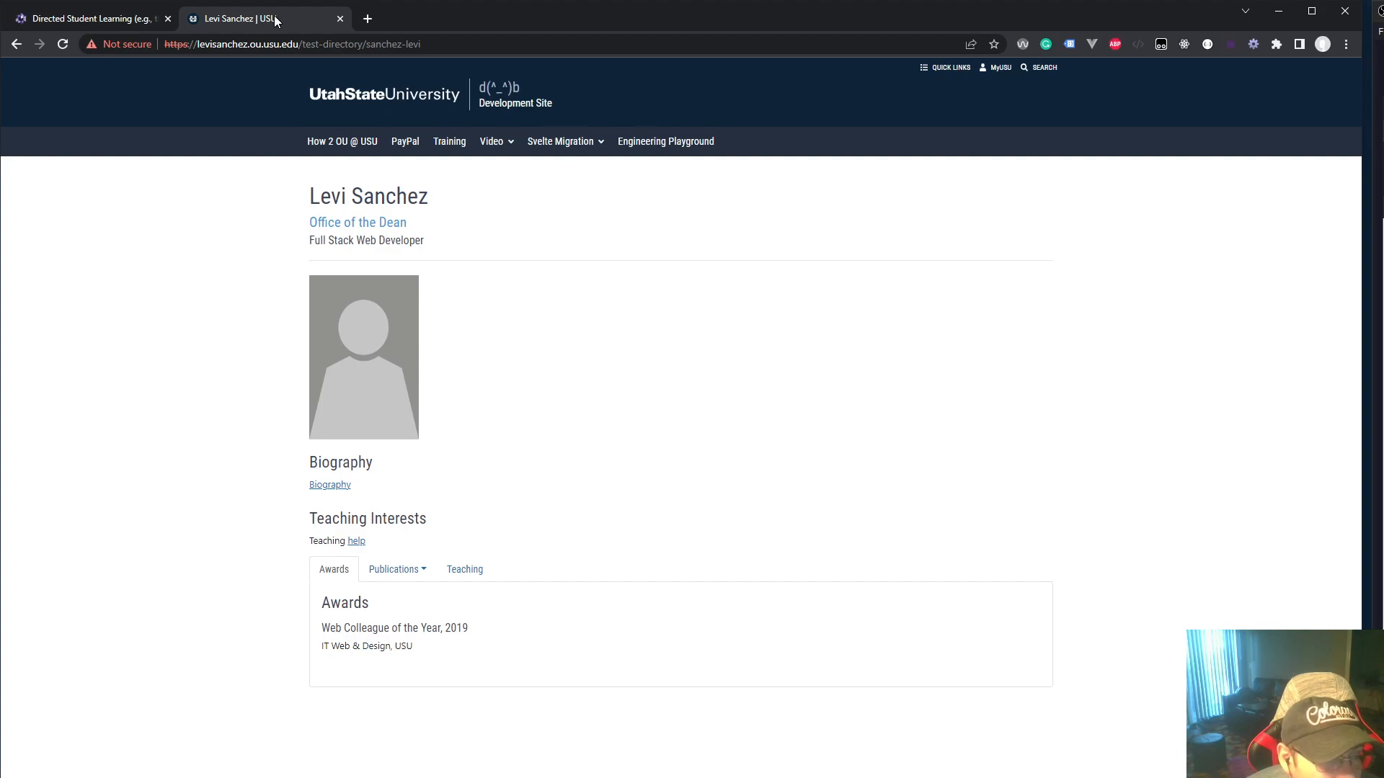
left_click(114, 18)
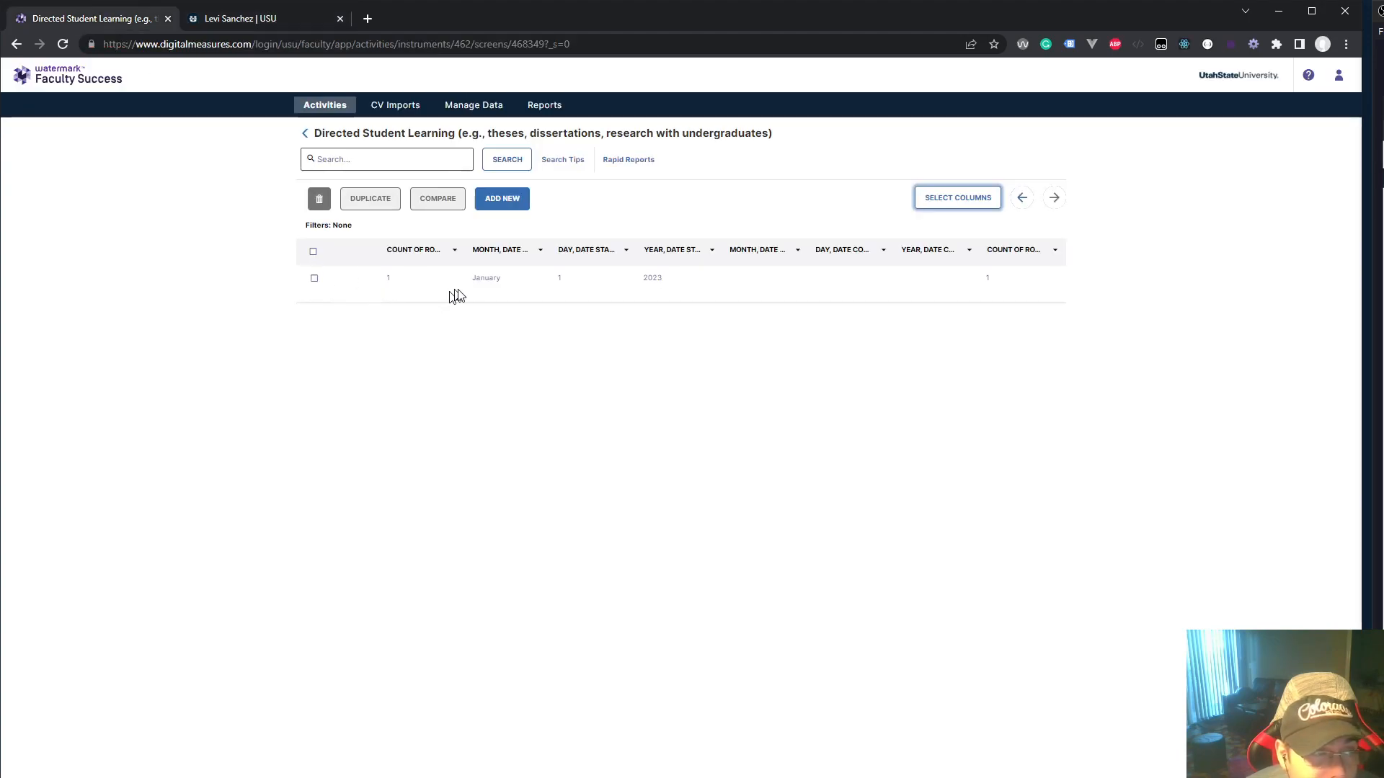
left_click(483, 281)
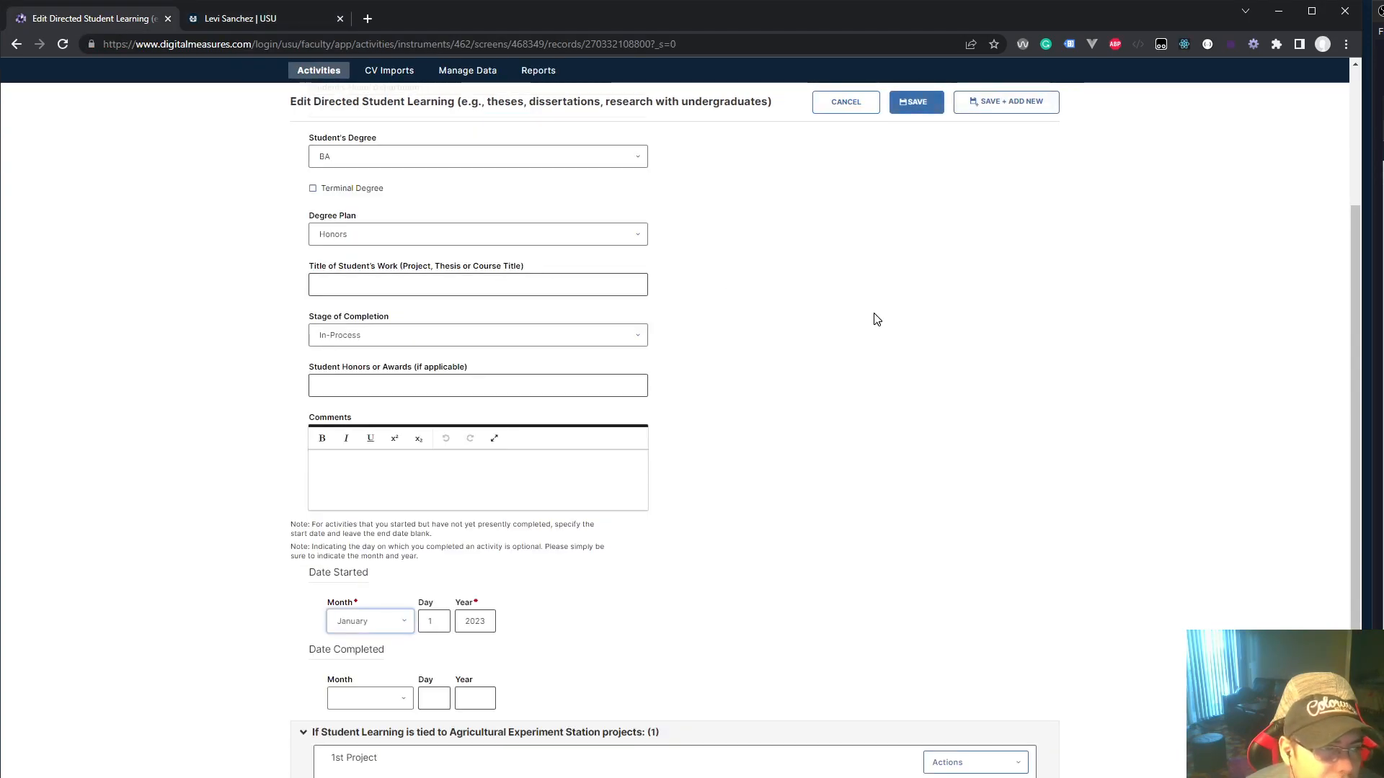
scroll(846, 438, "up", 3)
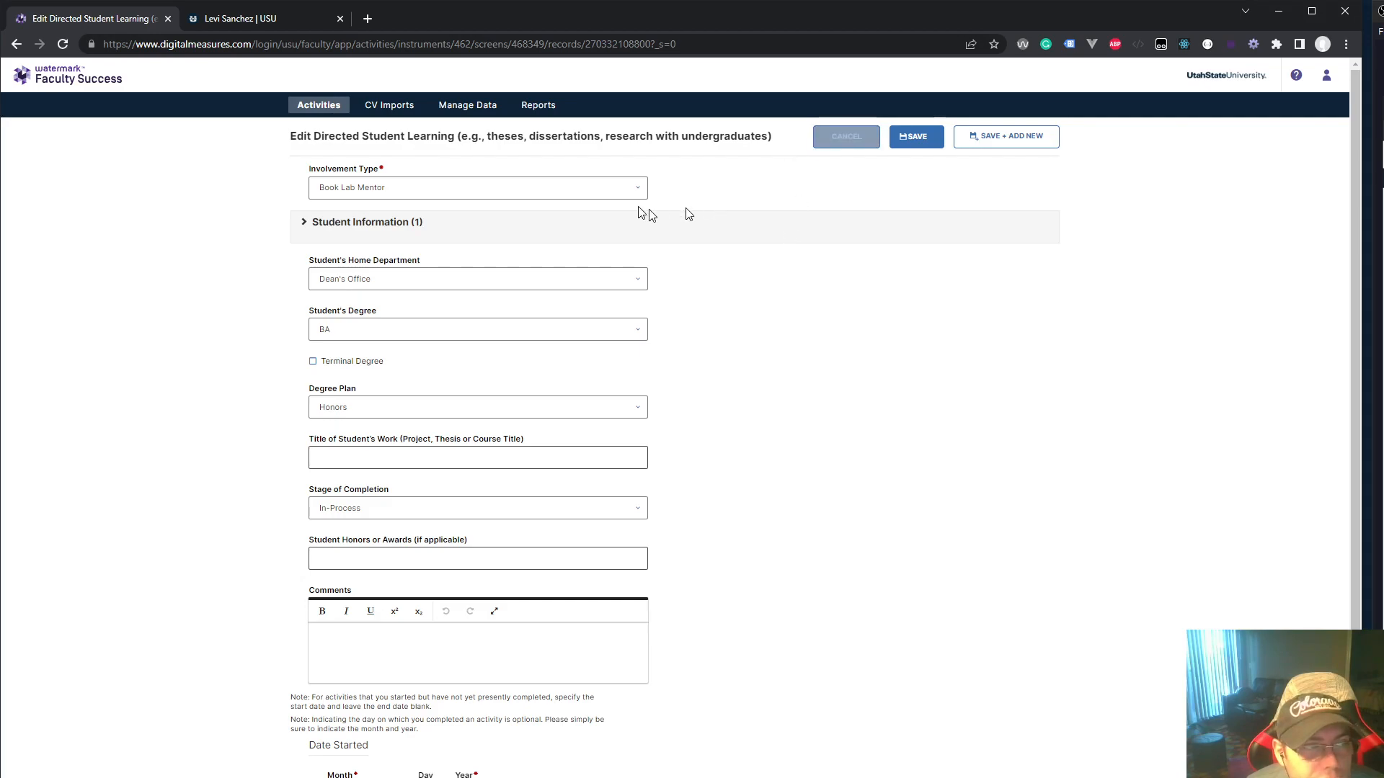
left_click(301, 225)
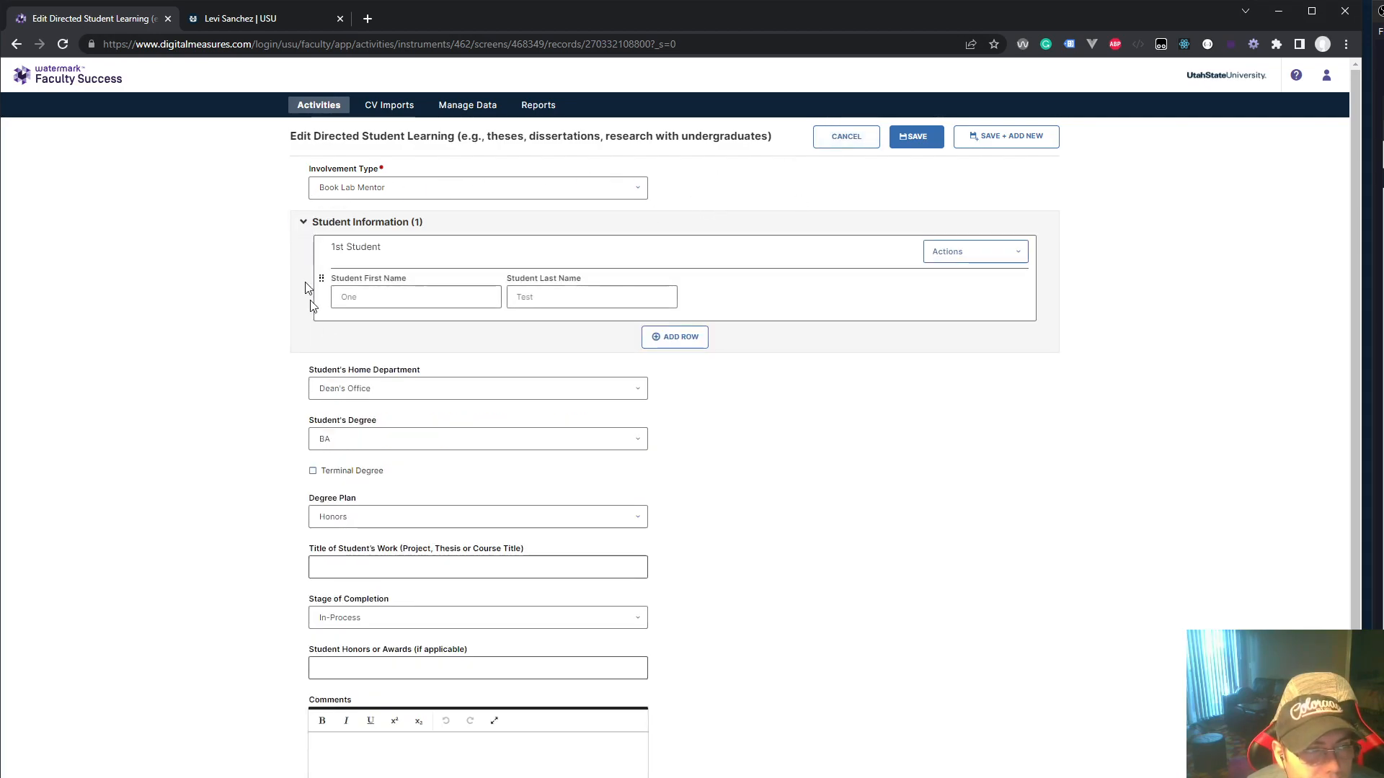
left_click(303, 223)
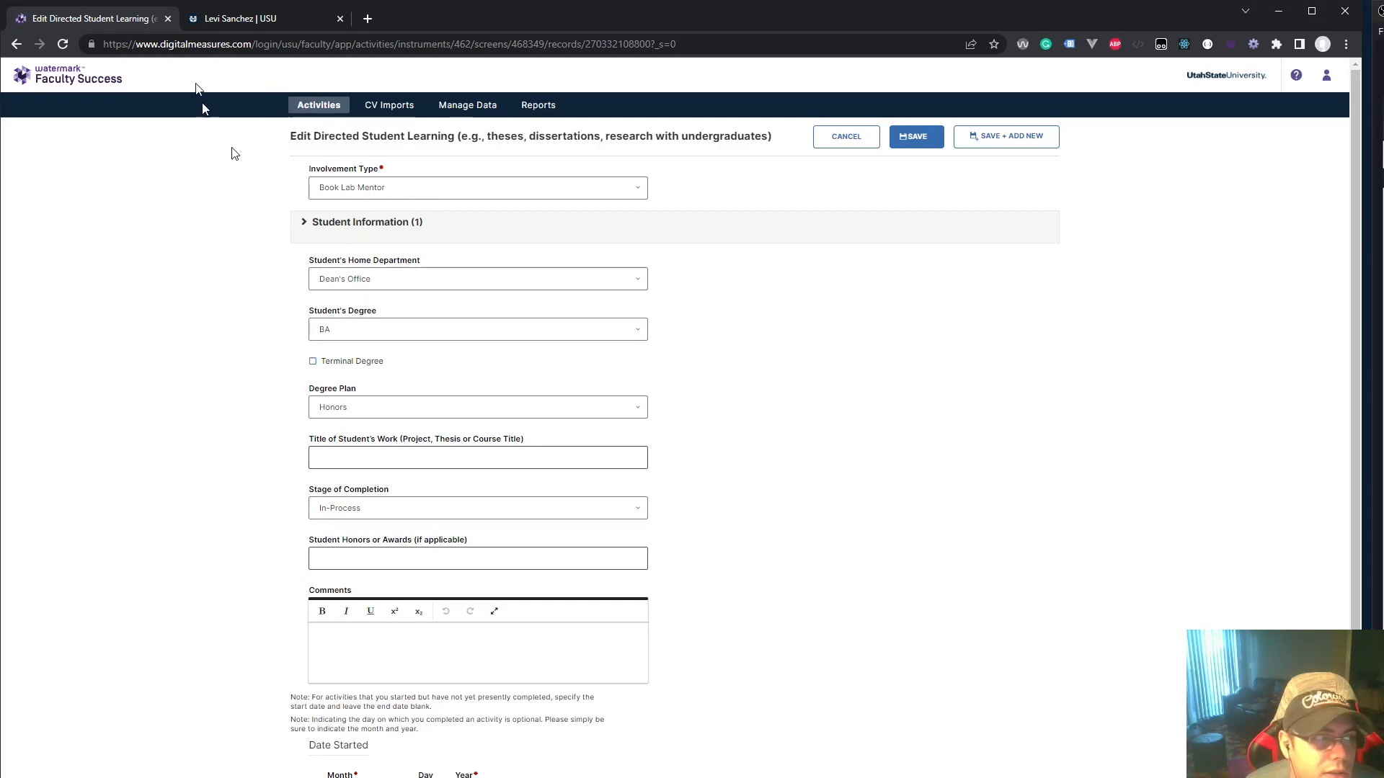
Step: Visit aaa.usu.edu in a separate browser tab and point out the Office of Analysis, Assessment and Accreditation's name in the welcome text
left_click(249, 18)
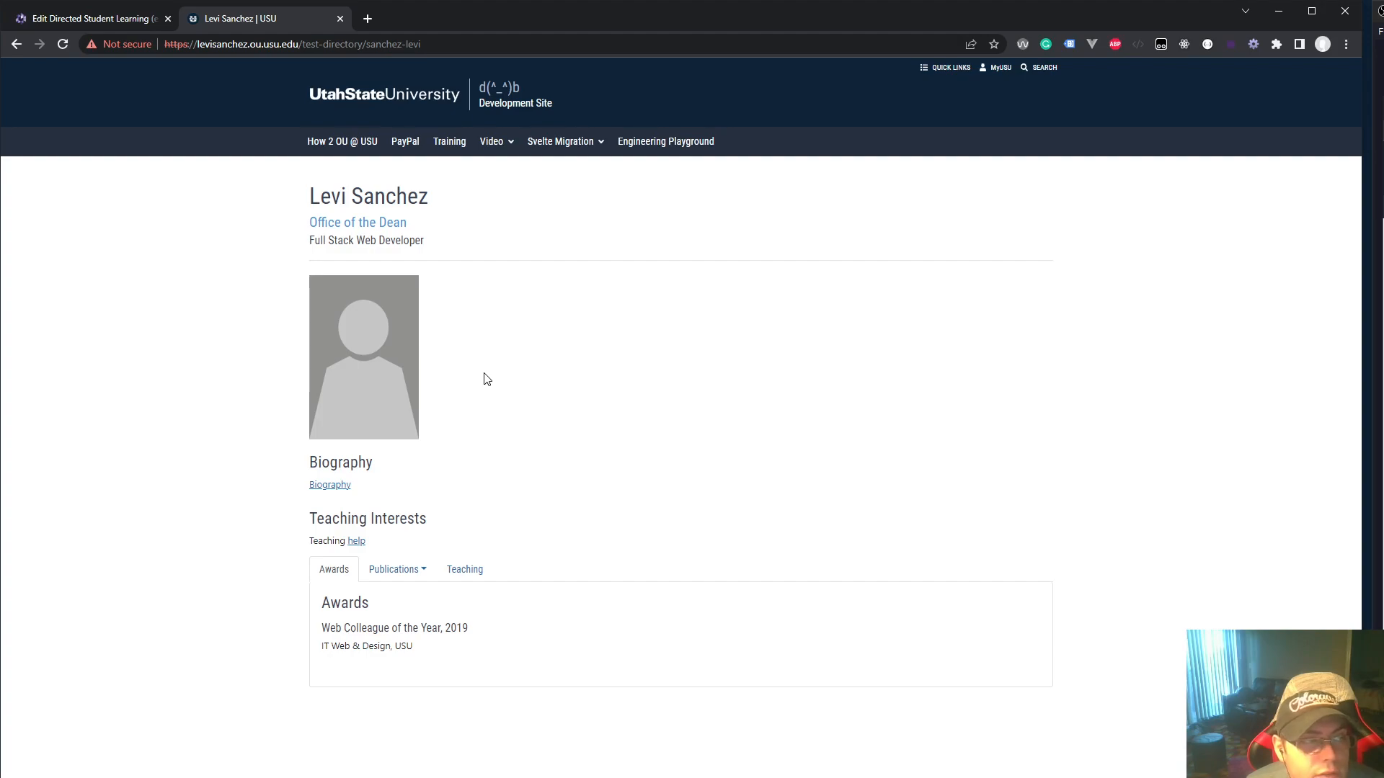
left_click(368, 18)
type("aaa.usu.edu")
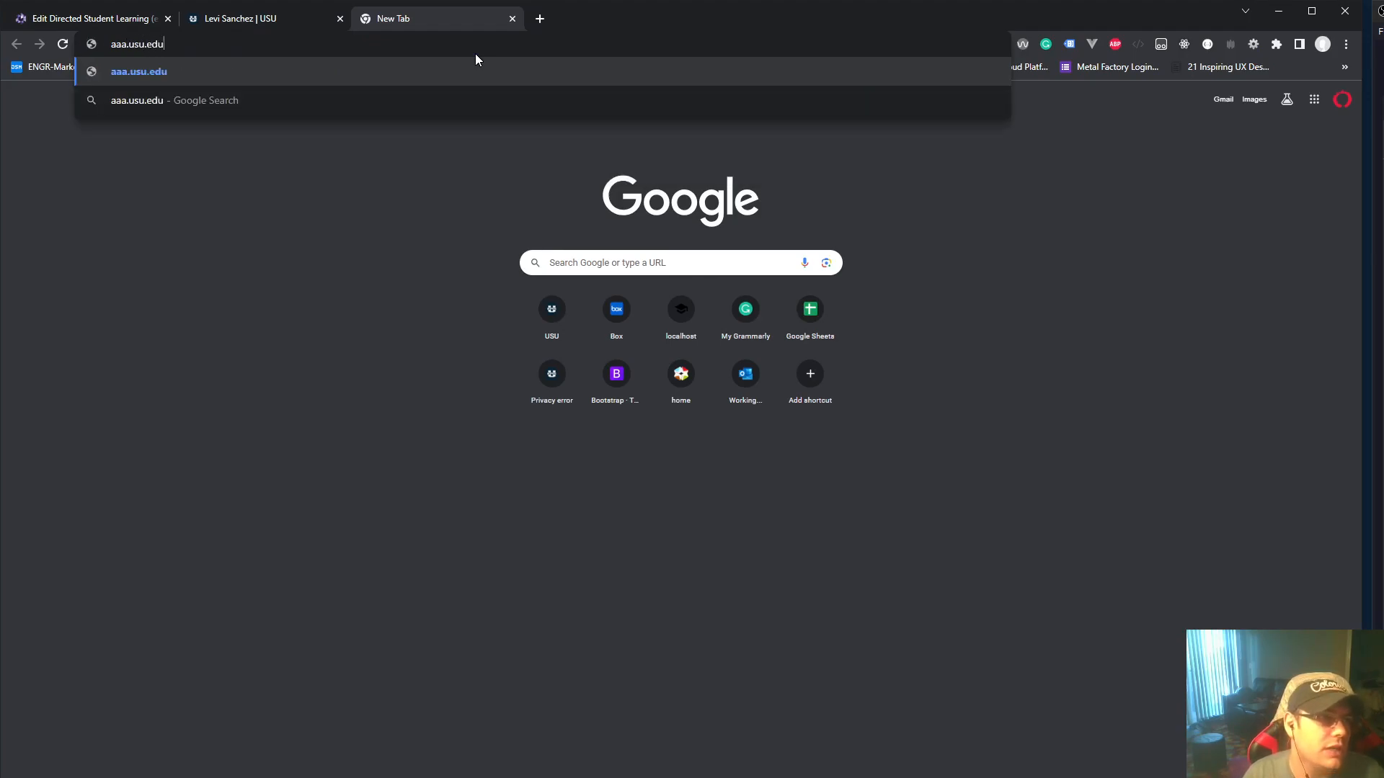
key("Return")
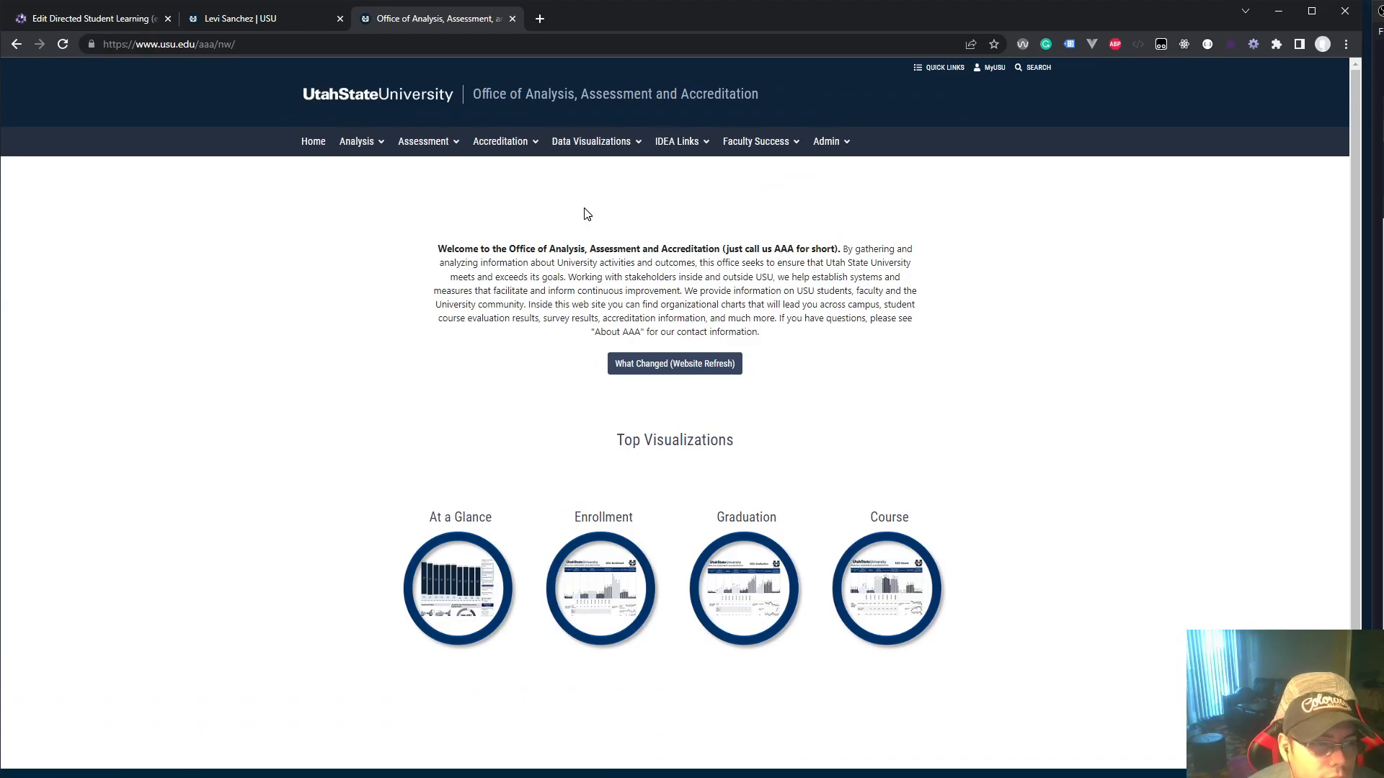
left_click_drag(549, 250, 710, 254)
double_click(711, 254)
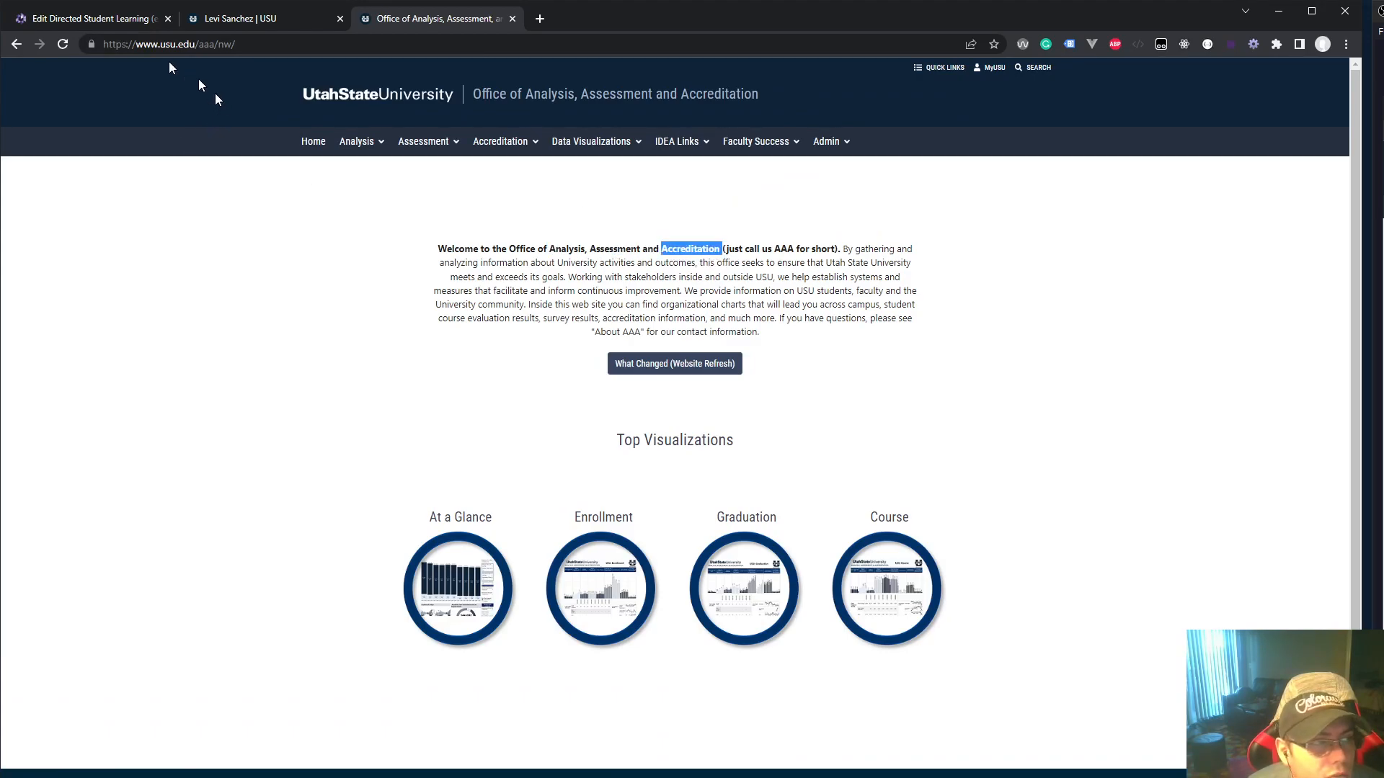
Step: Switch between the record form, the public profile and the Office of Analysis, Assessment and Accreditation site, closing that office's site
left_click(101, 18)
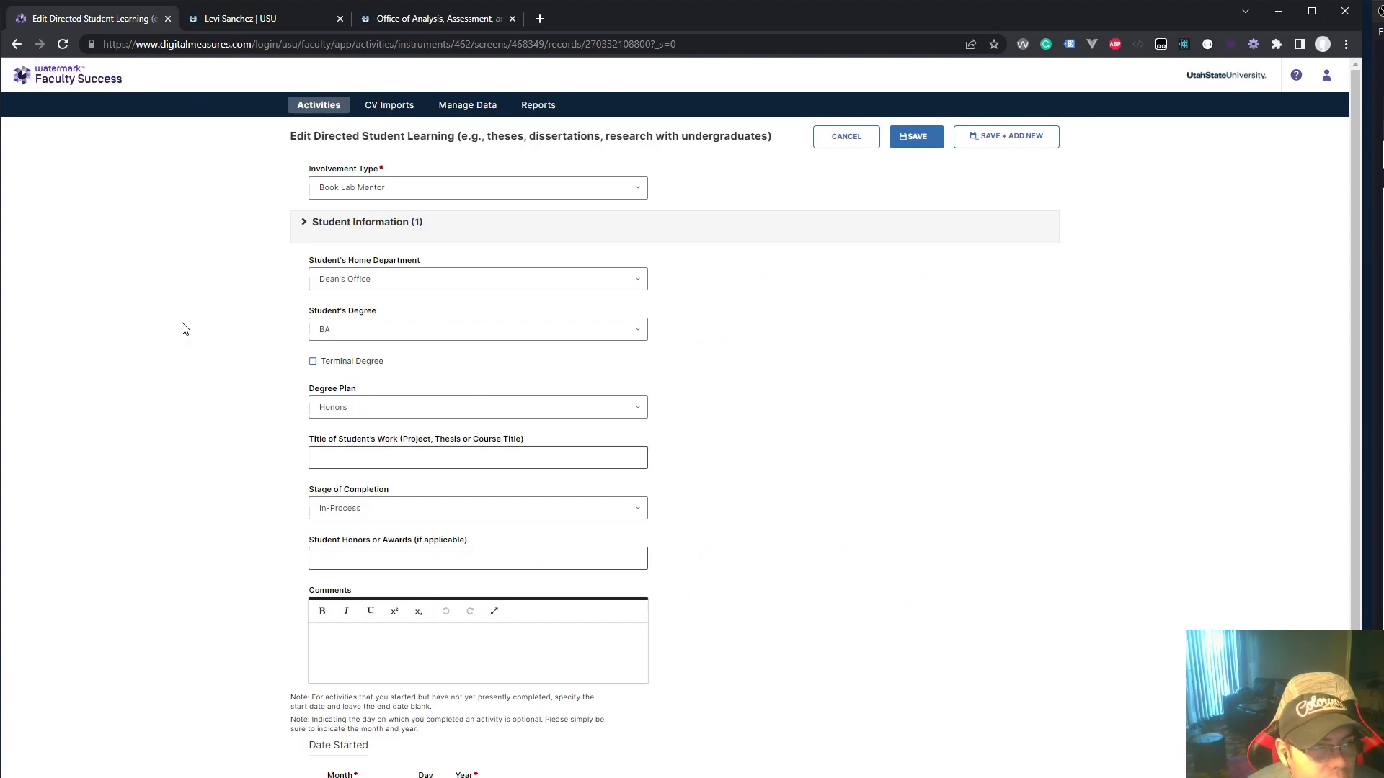
left_click(414, 19)
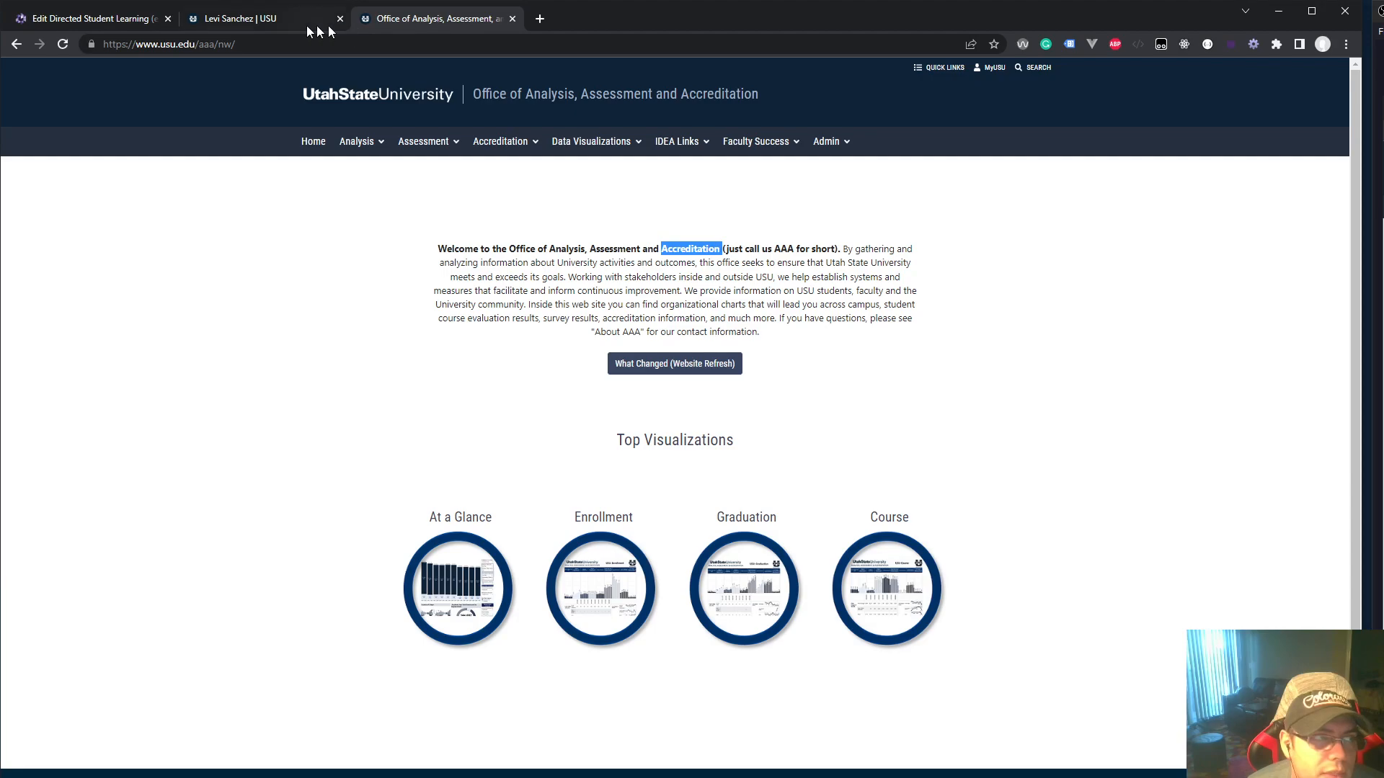
left_click(121, 20)
left_click(236, 20)
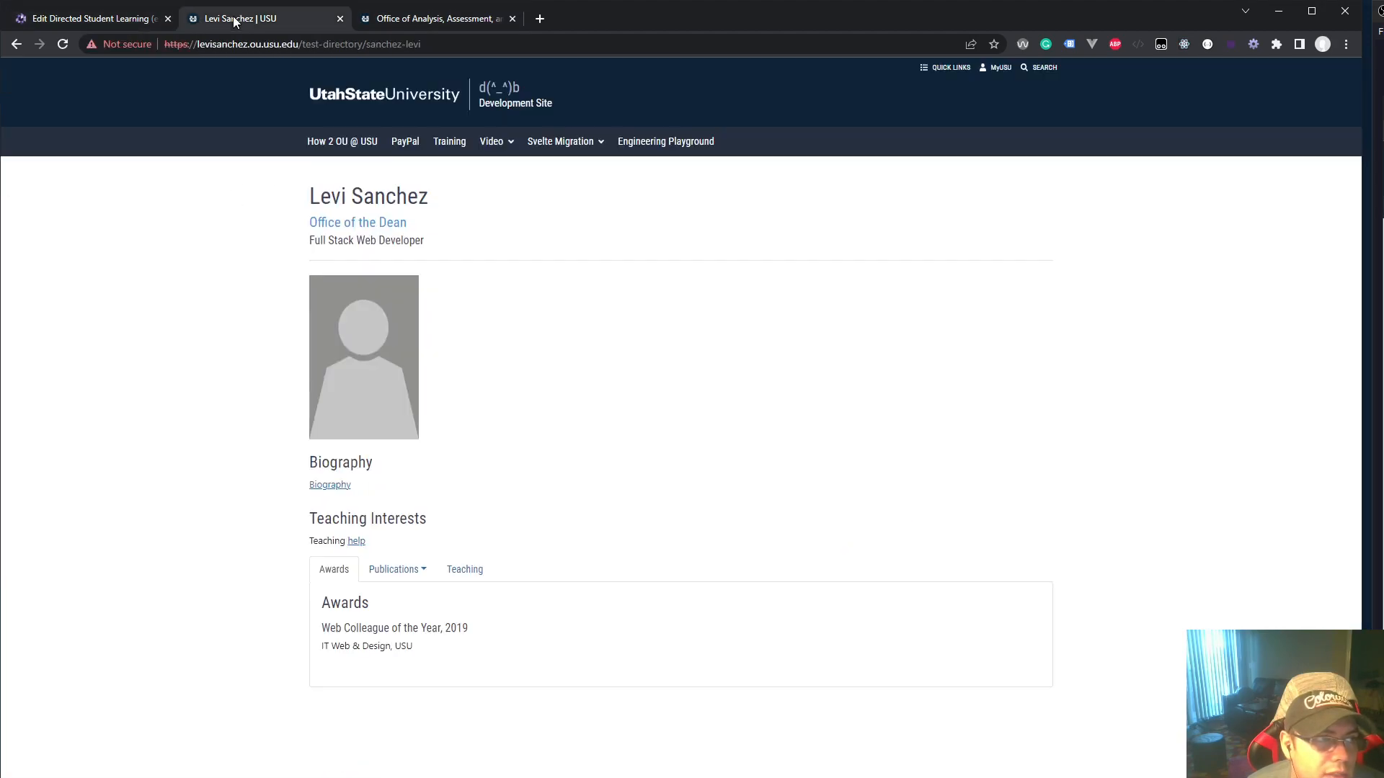
left_click(410, 22)
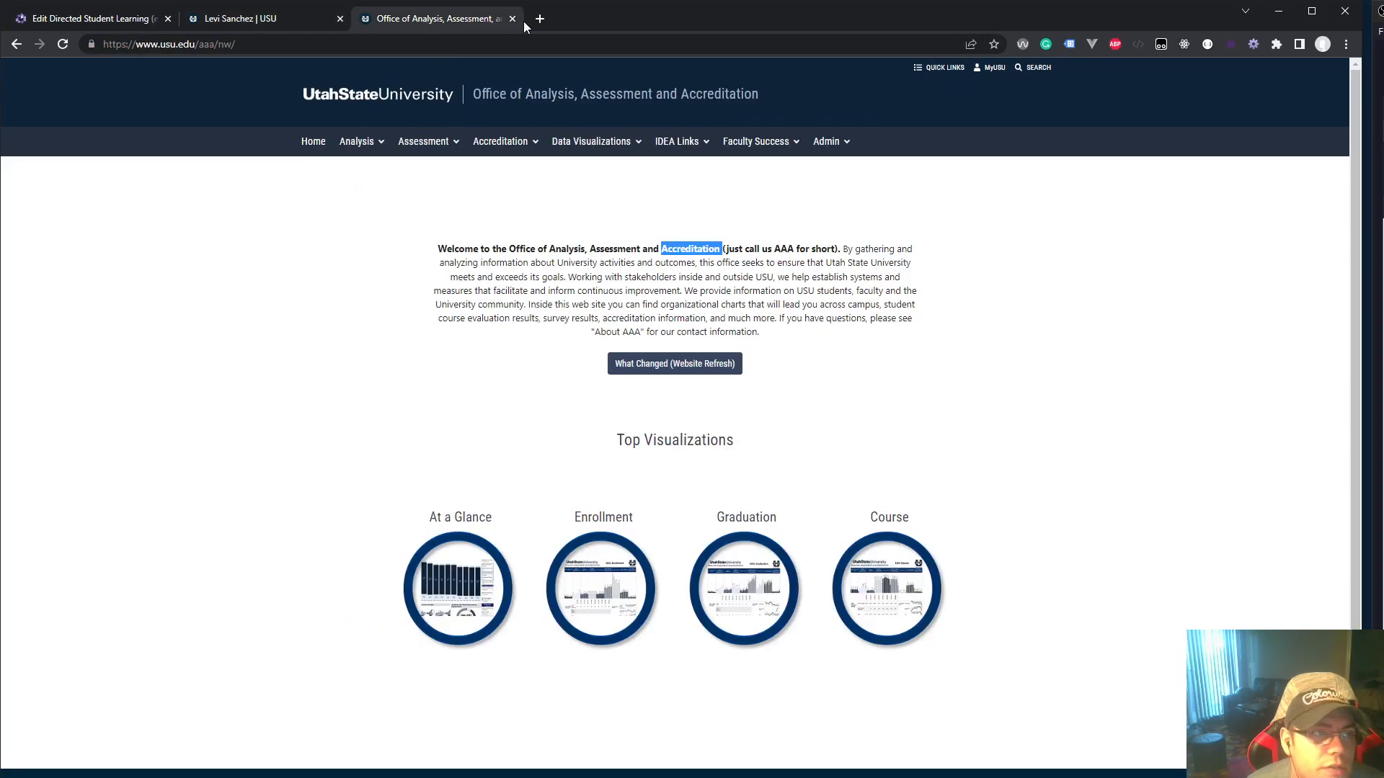
left_click(512, 19)
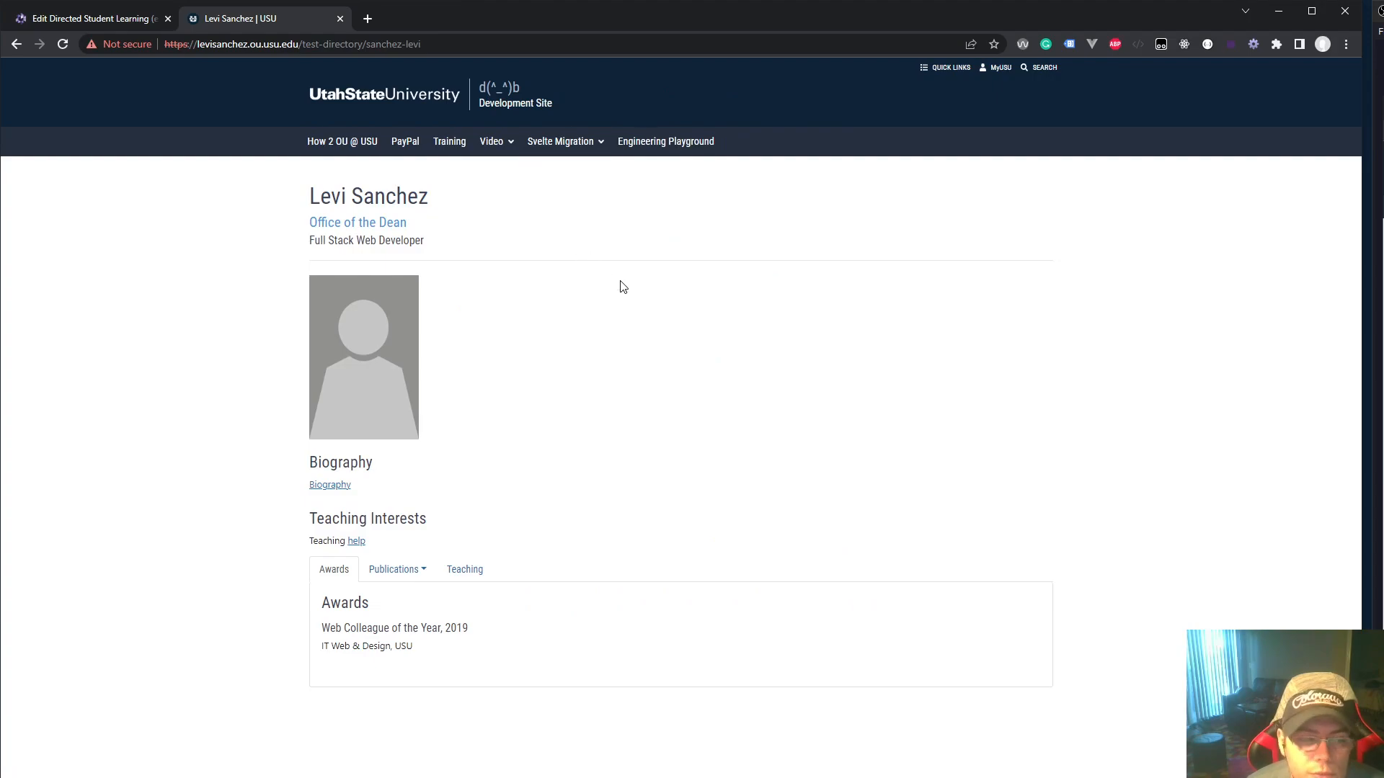
Step: Change the Directed Student Learning record's Involvement Type to Dissertation Committee Chair and save the record
left_click(117, 19)
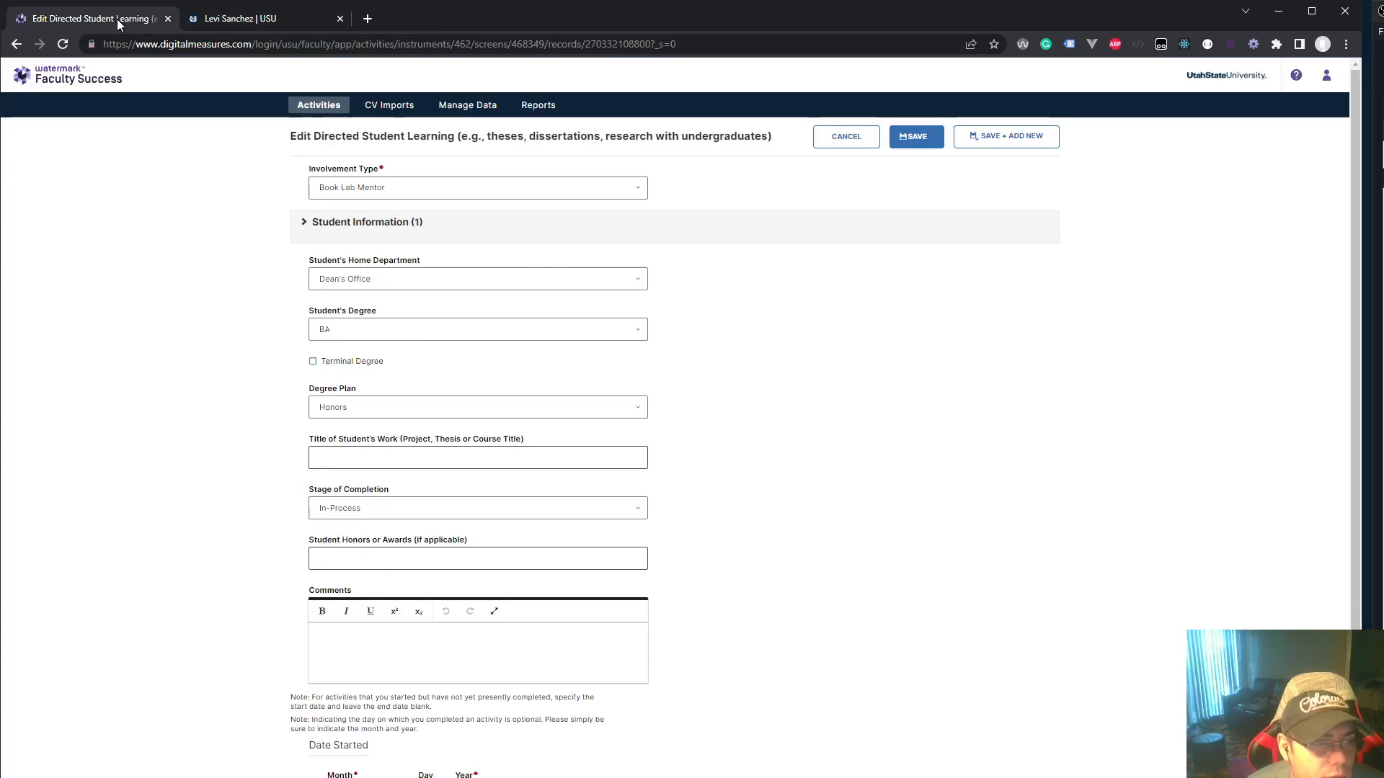
left_click(480, 196)
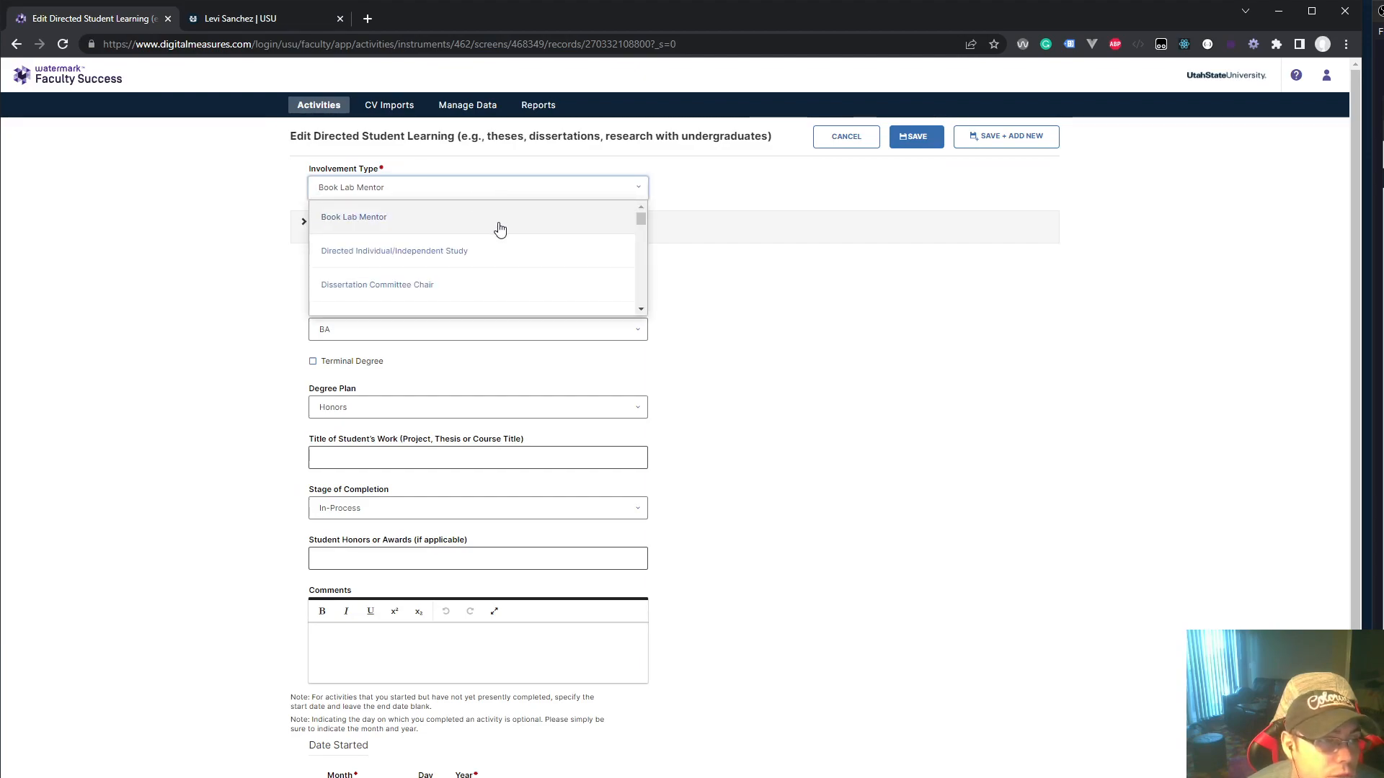
left_click(378, 288)
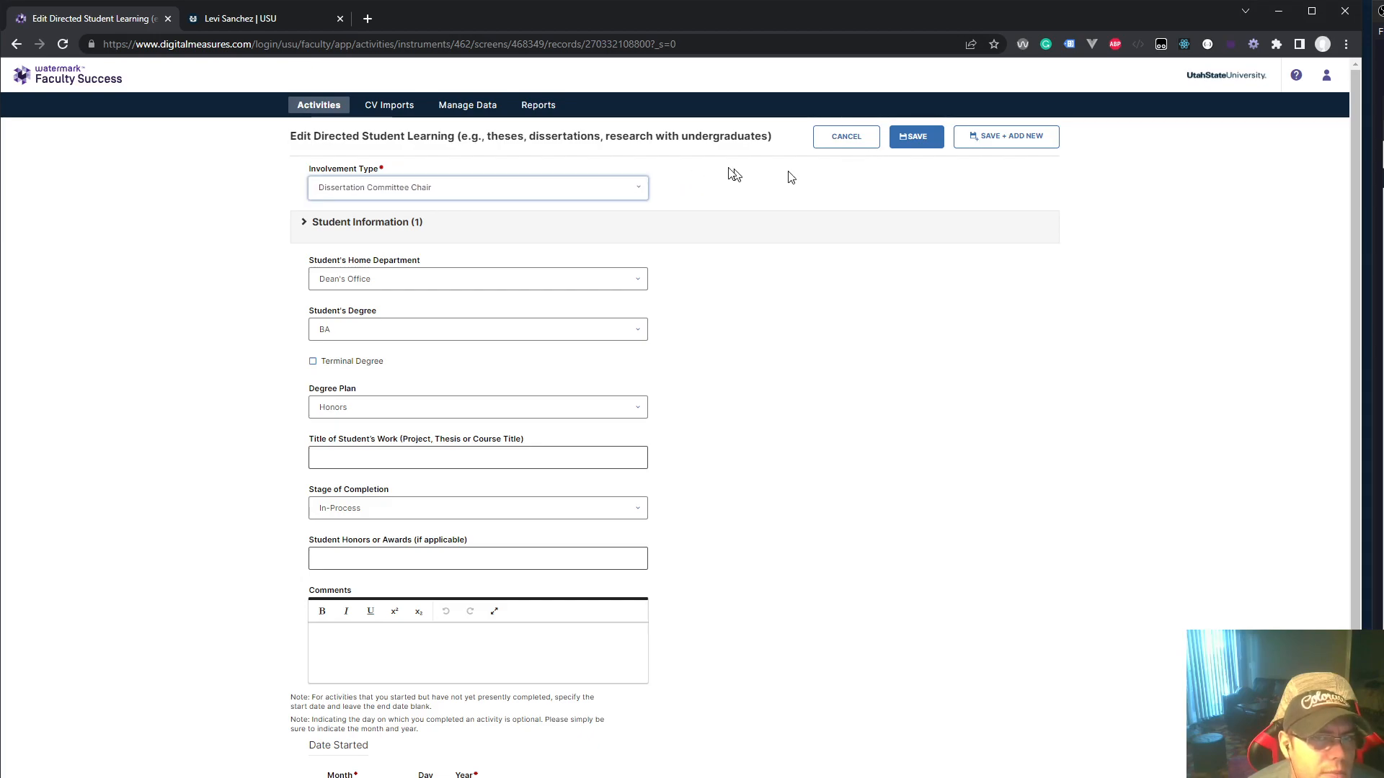
left_click(917, 144)
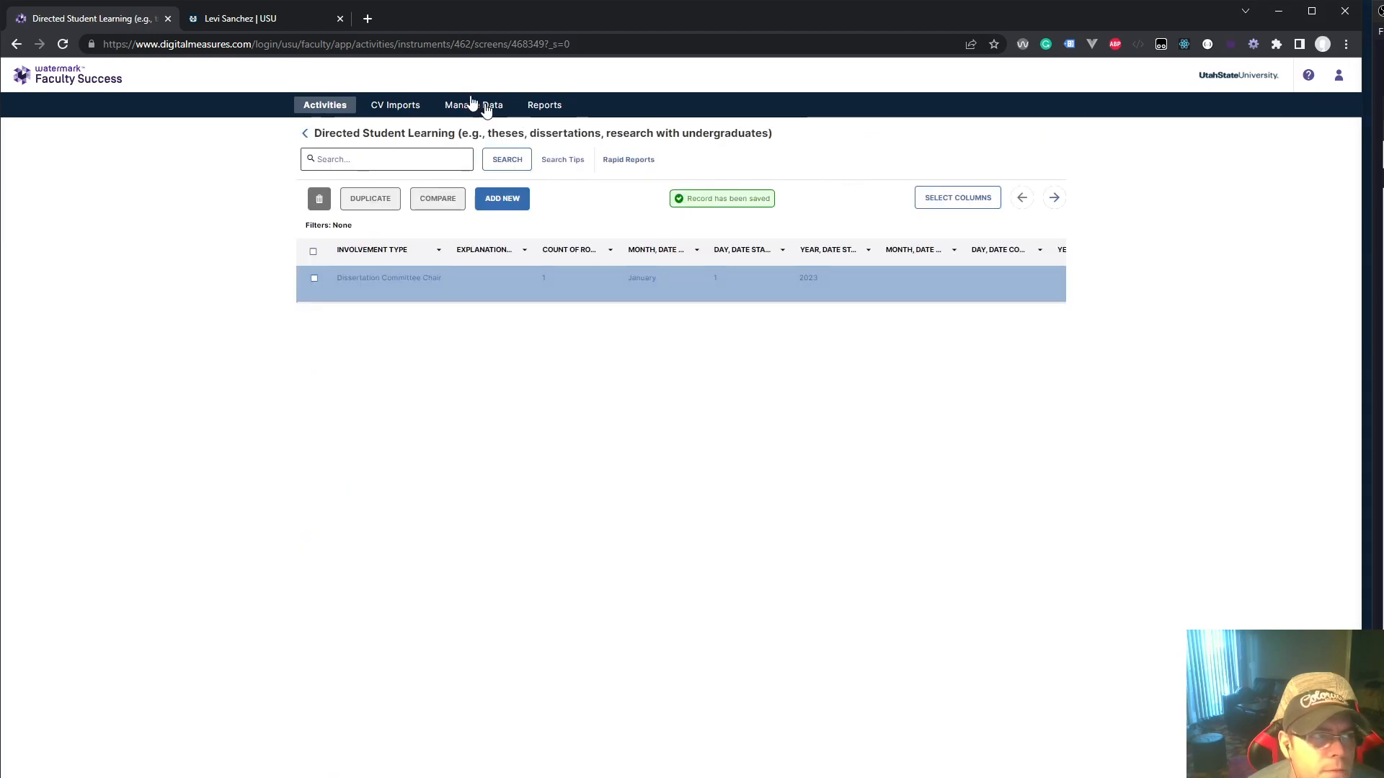
Step: Reload the public profile past the certificate warning, examine the Graduate Students Mentored entry, and return to the Faculty Success record list
left_click(279, 20)
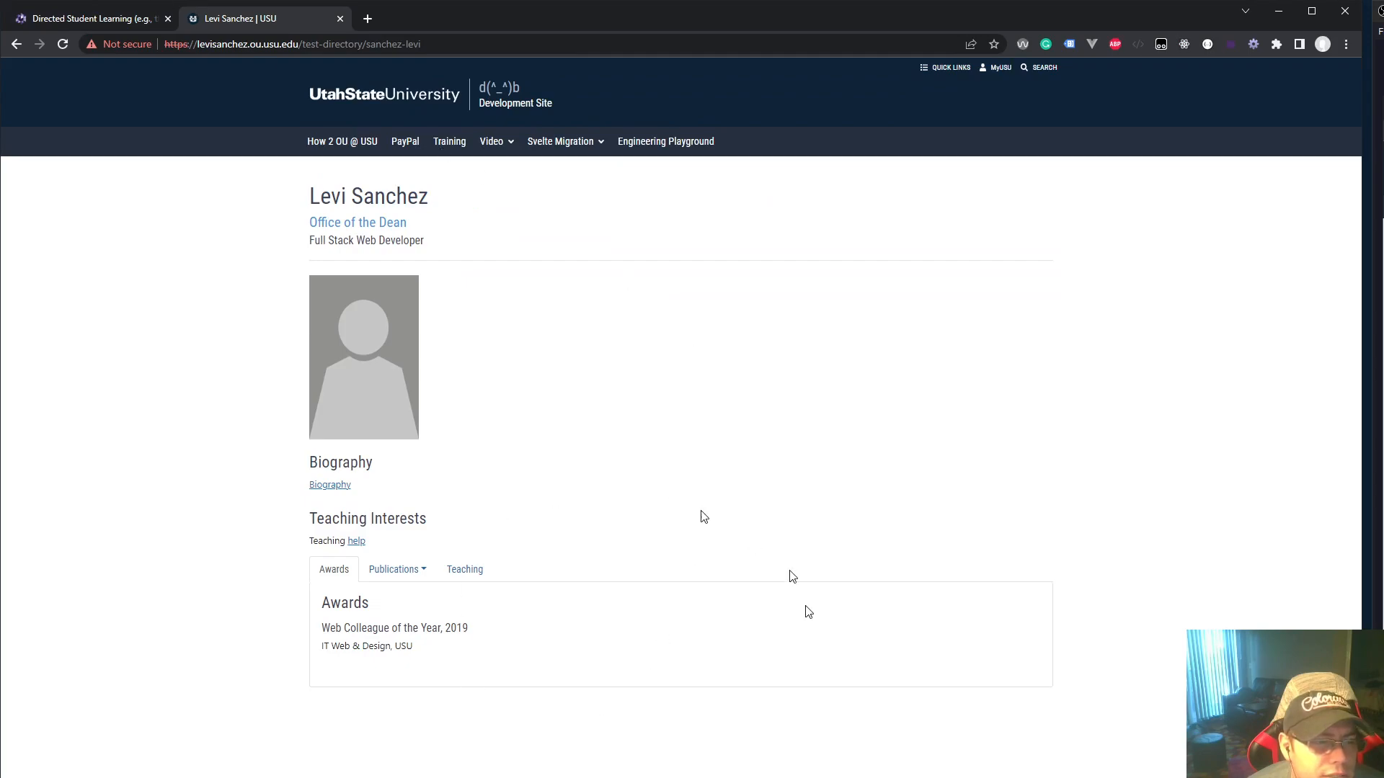
left_click(63, 43)
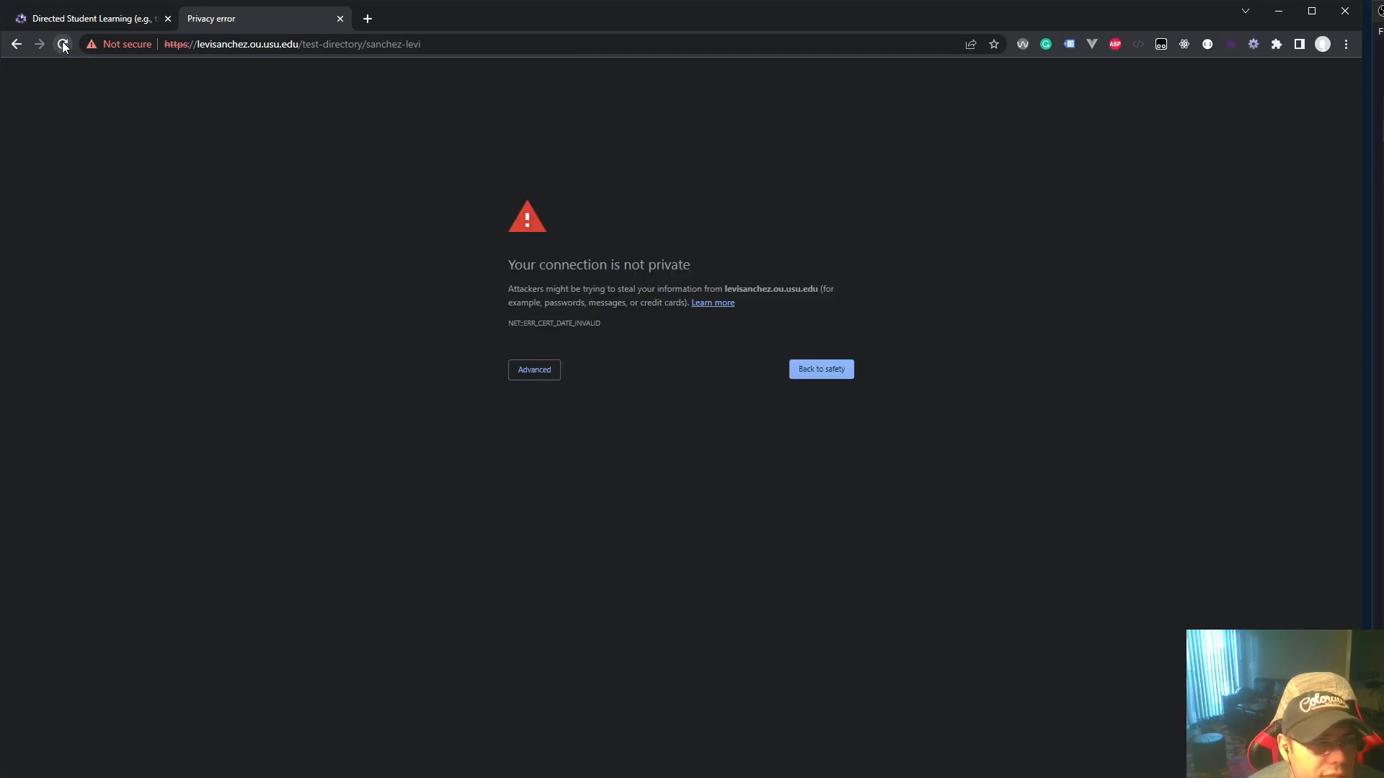
left_click(545, 373)
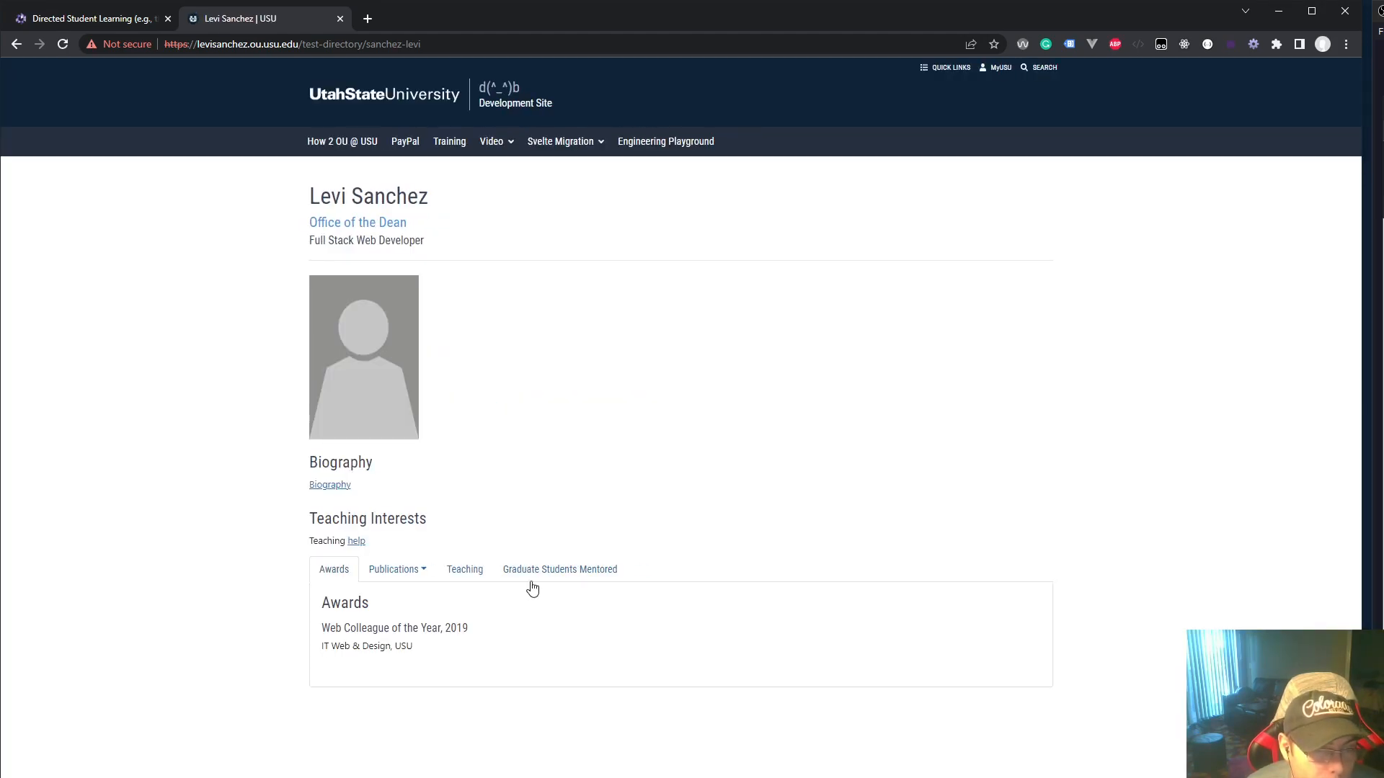
left_click(576, 571)
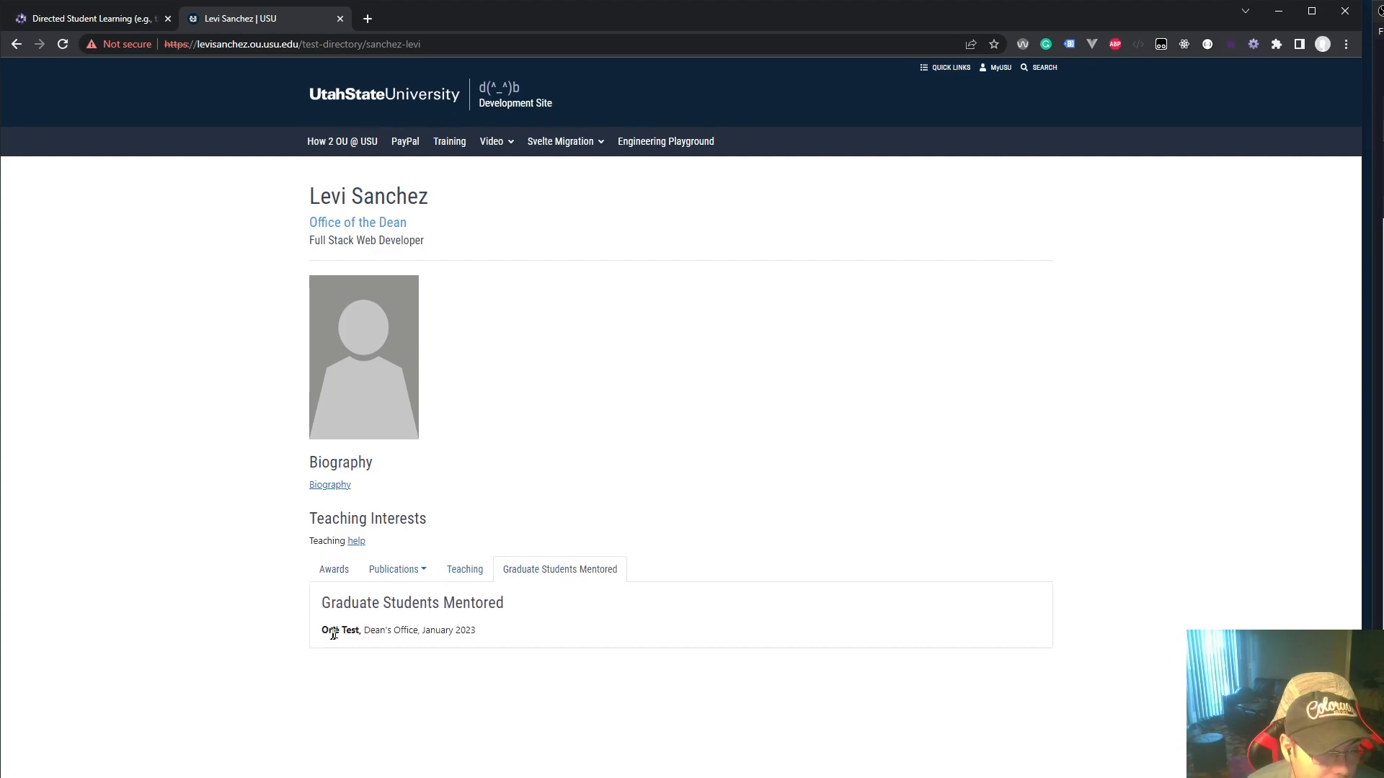
left_click_drag(334, 633, 485, 639)
left_click(554, 626)
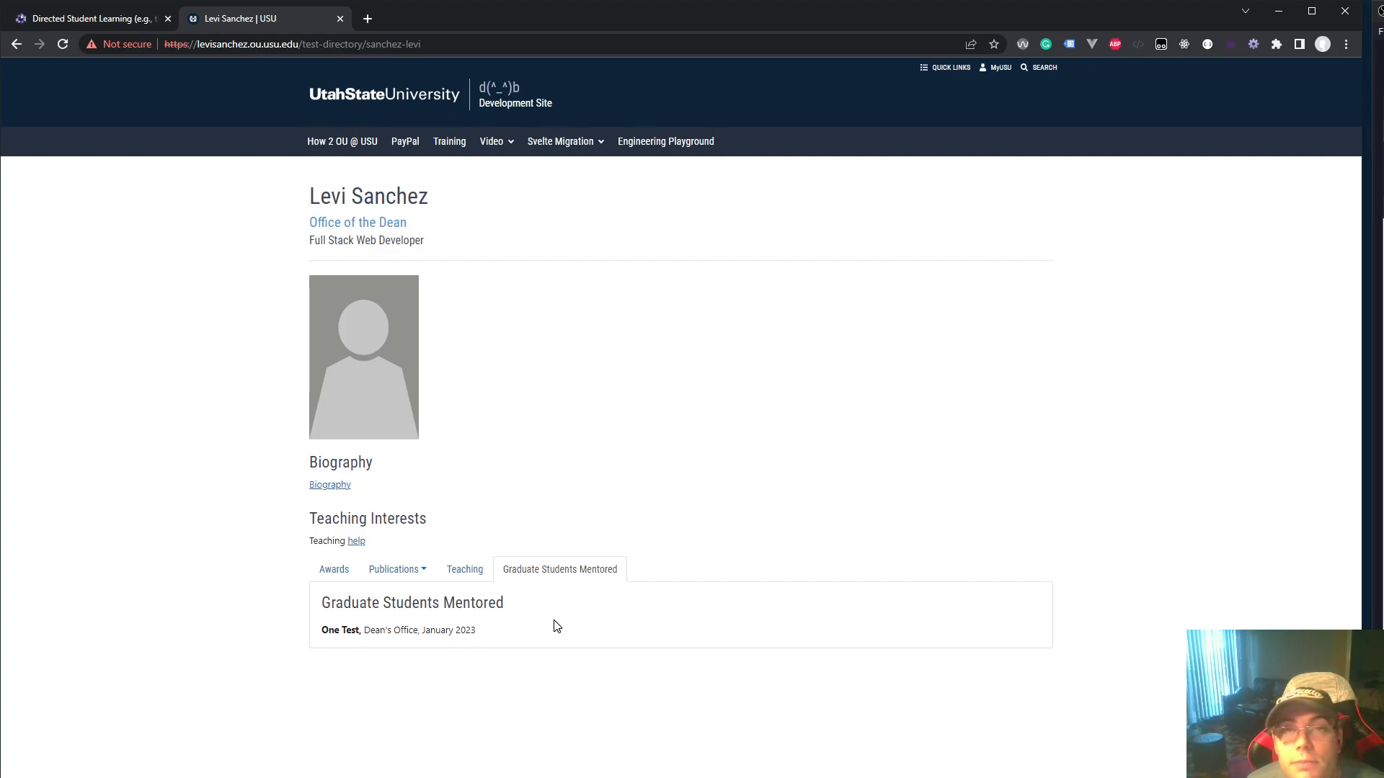
left_click(111, 20)
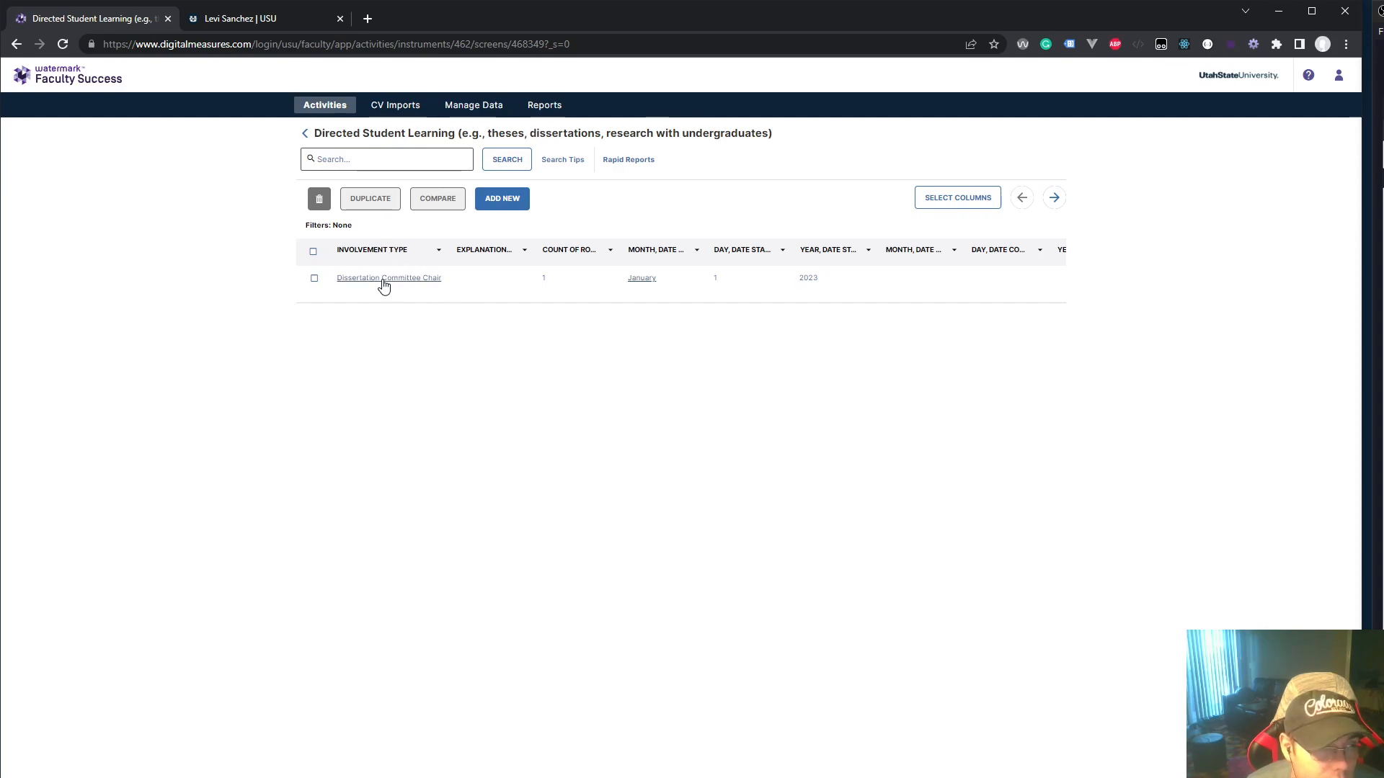
Step: Check the public profile, then change the existing Directed Student Learning record's Involvement Type to Doctoral Advisory Committee Chair and save it
left_click(267, 19)
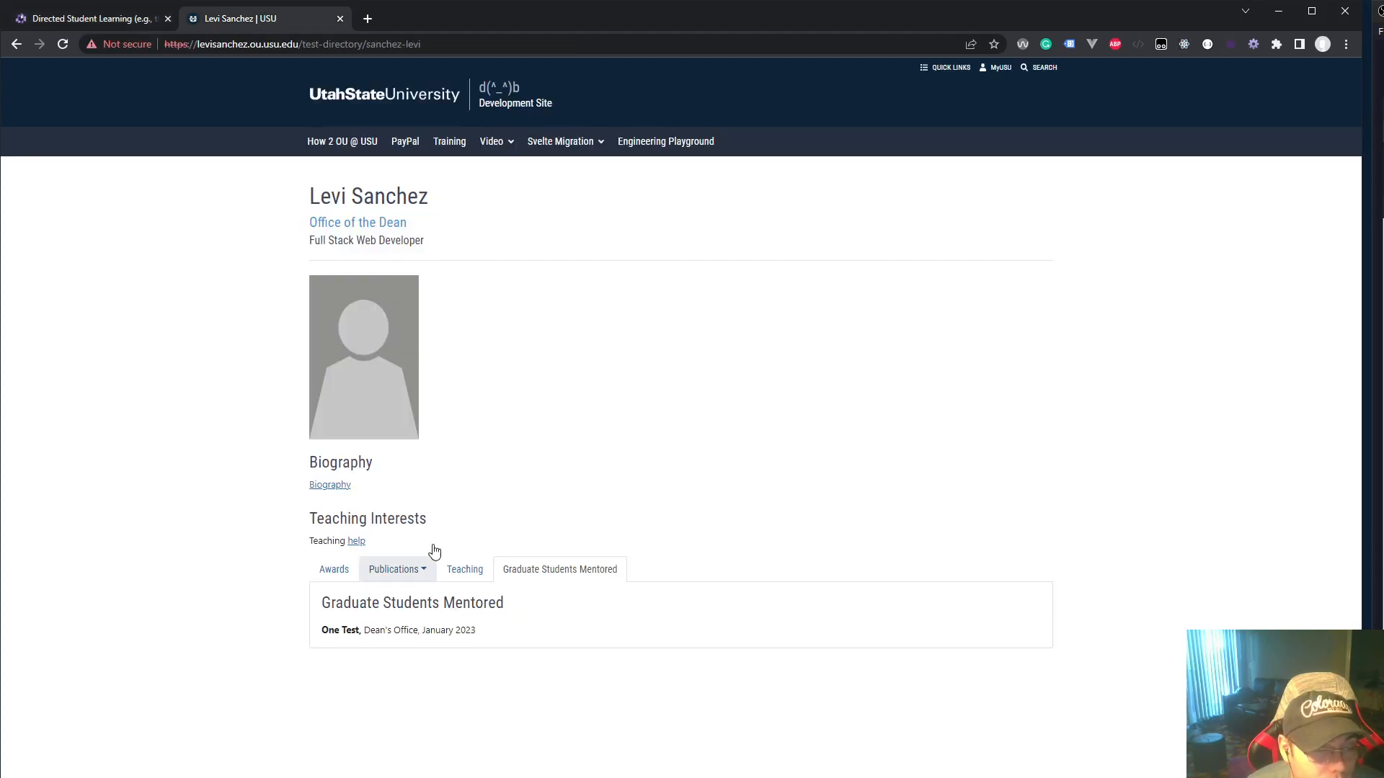
left_click(101, 20)
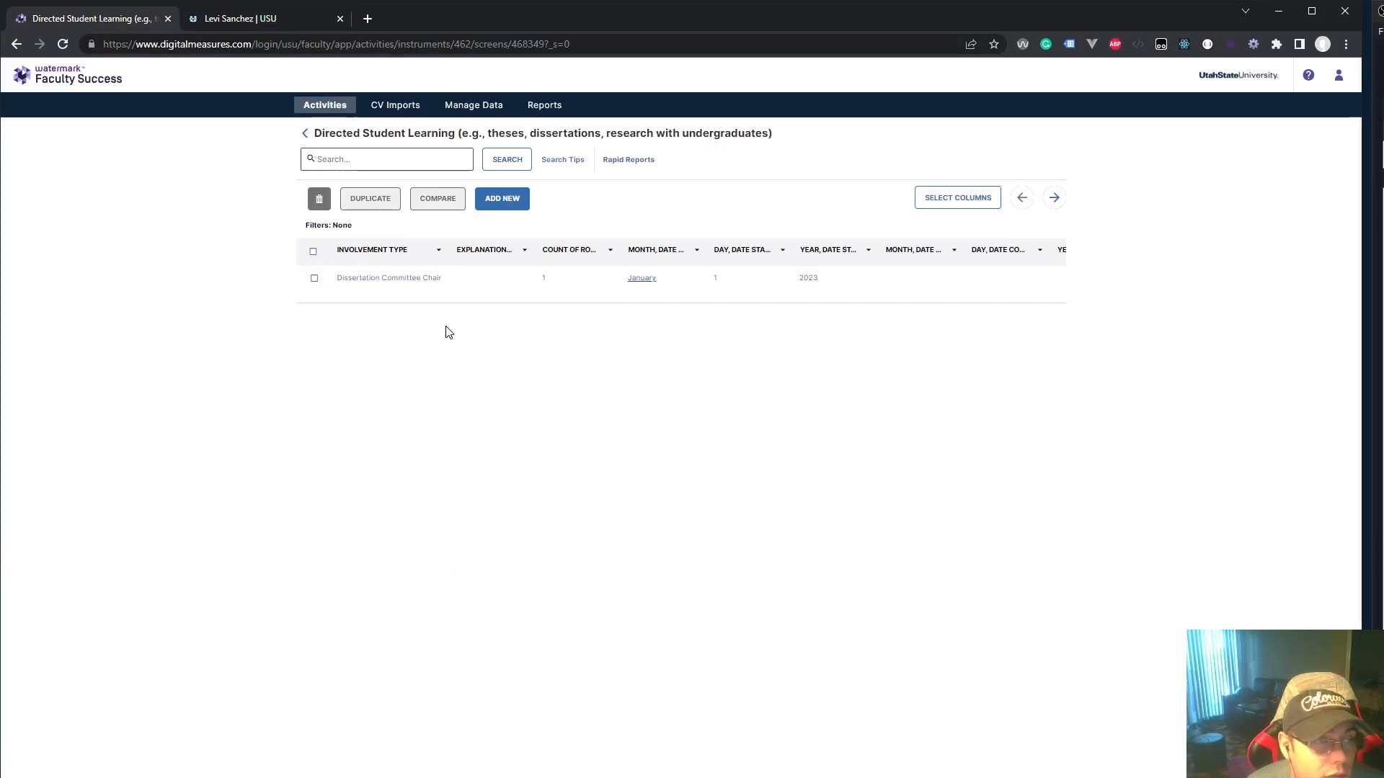
left_click(398, 280)
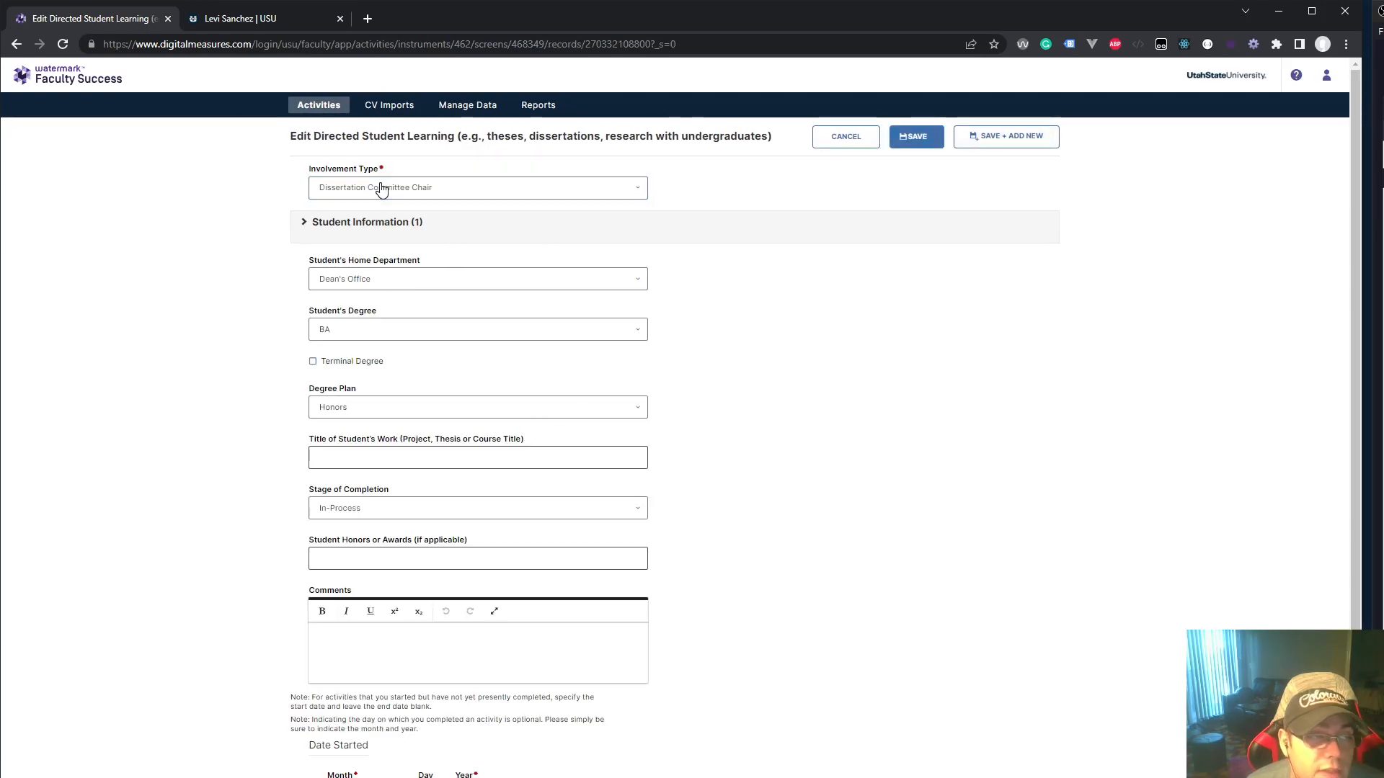
left_click(381, 188)
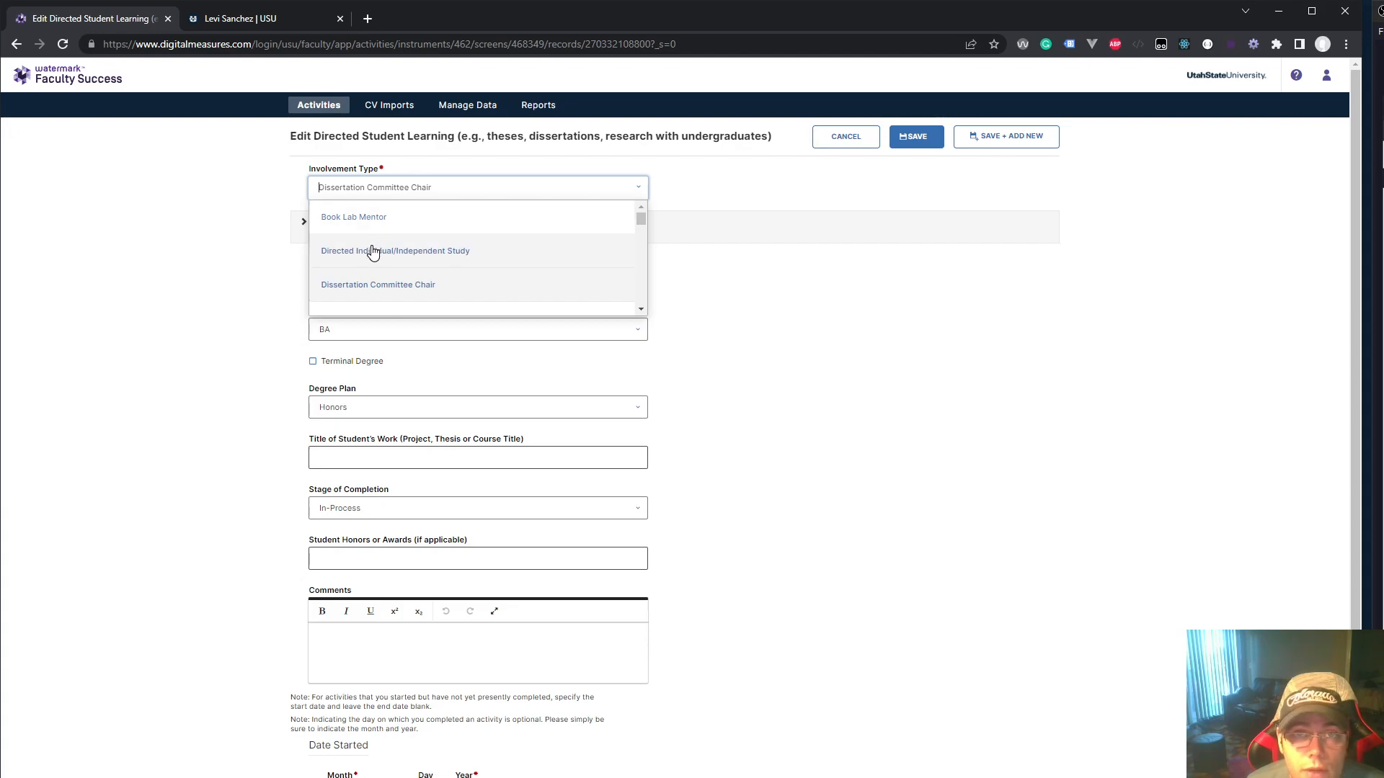
scroll(372, 251, "down", 1)
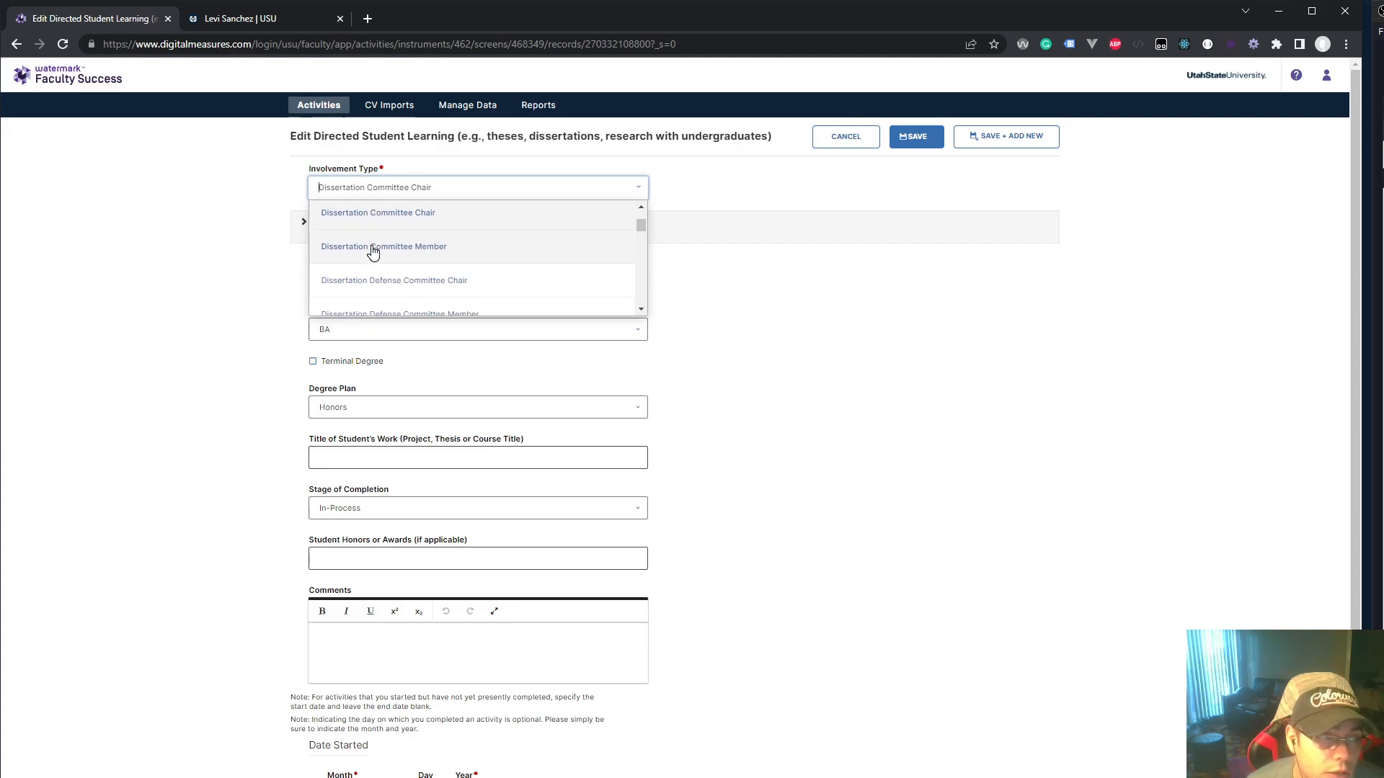
scroll(349, 249, "down", 1)
scroll(349, 249, "down", 1)
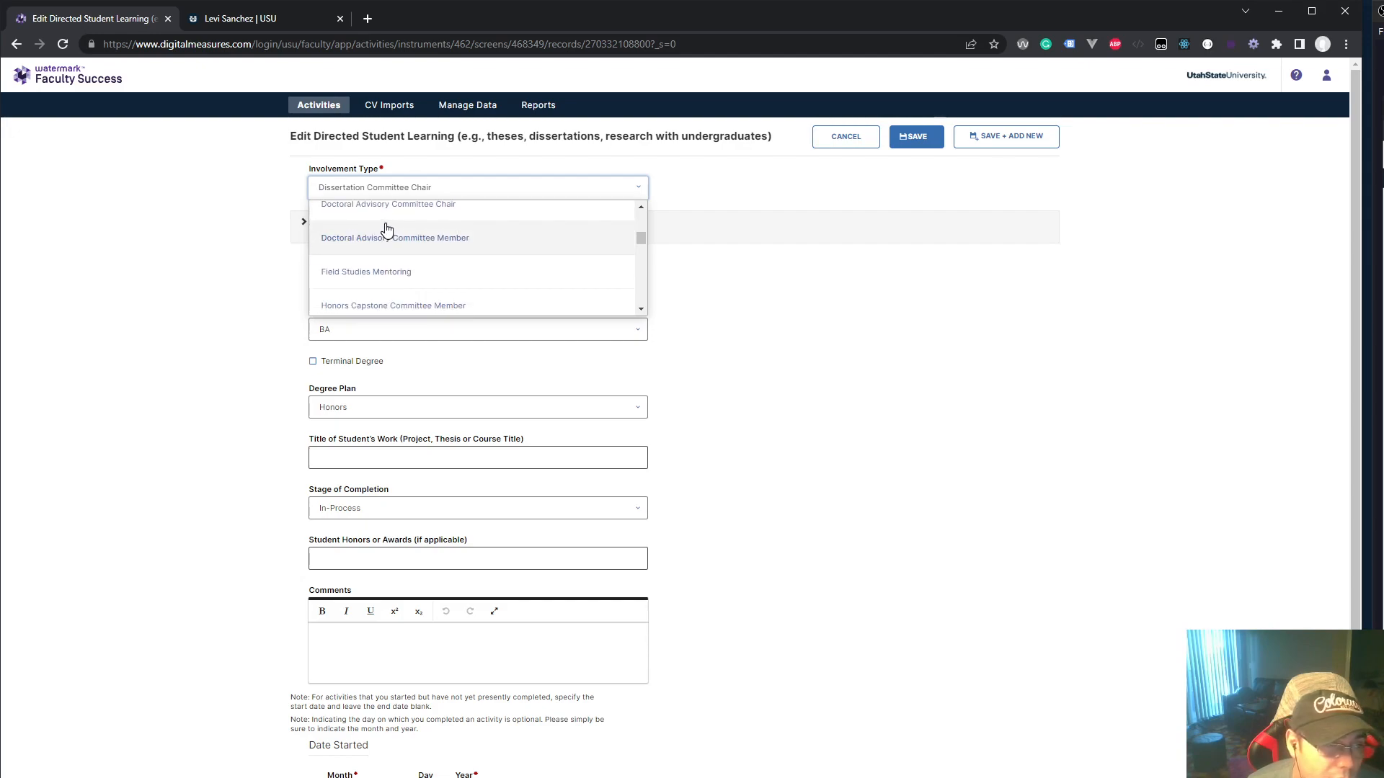
scroll(387, 229, "up", 1)
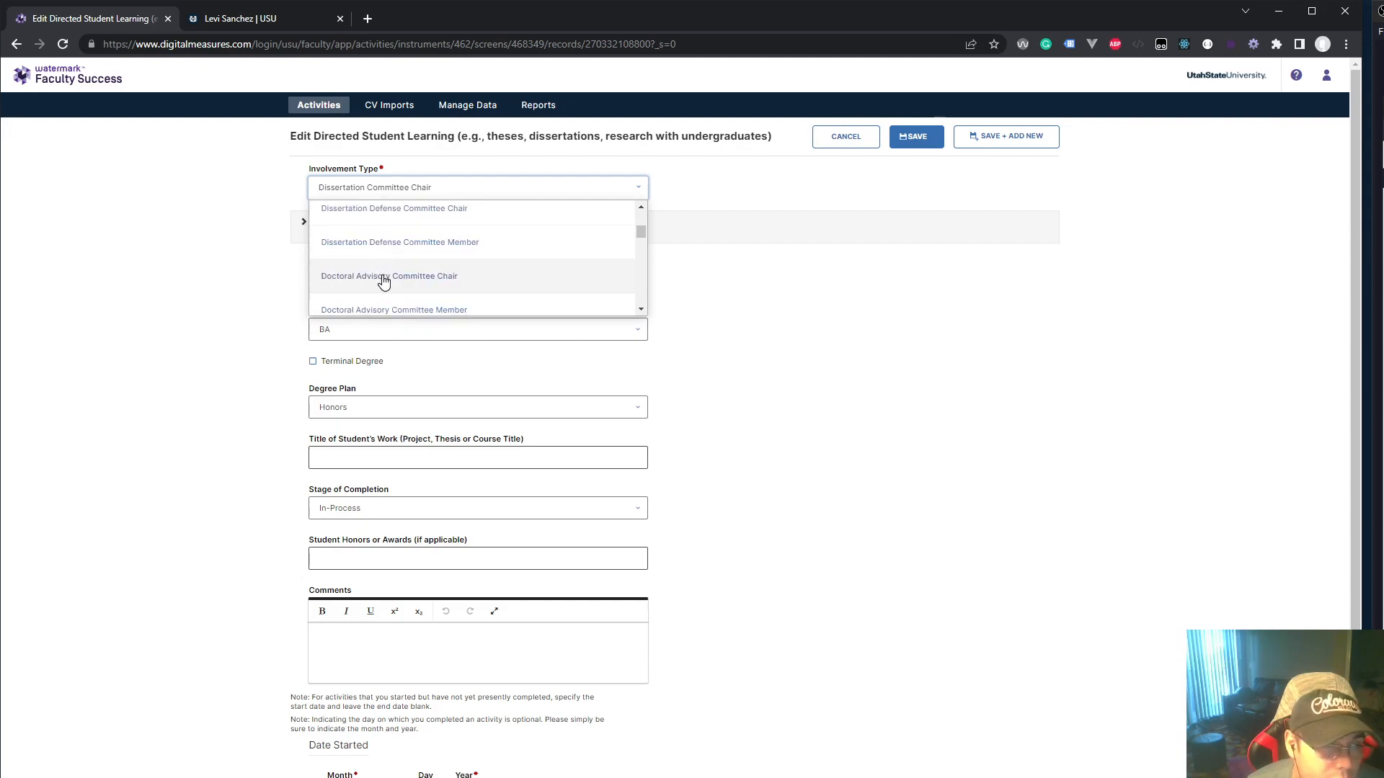
left_click(384, 281)
left_click(915, 138)
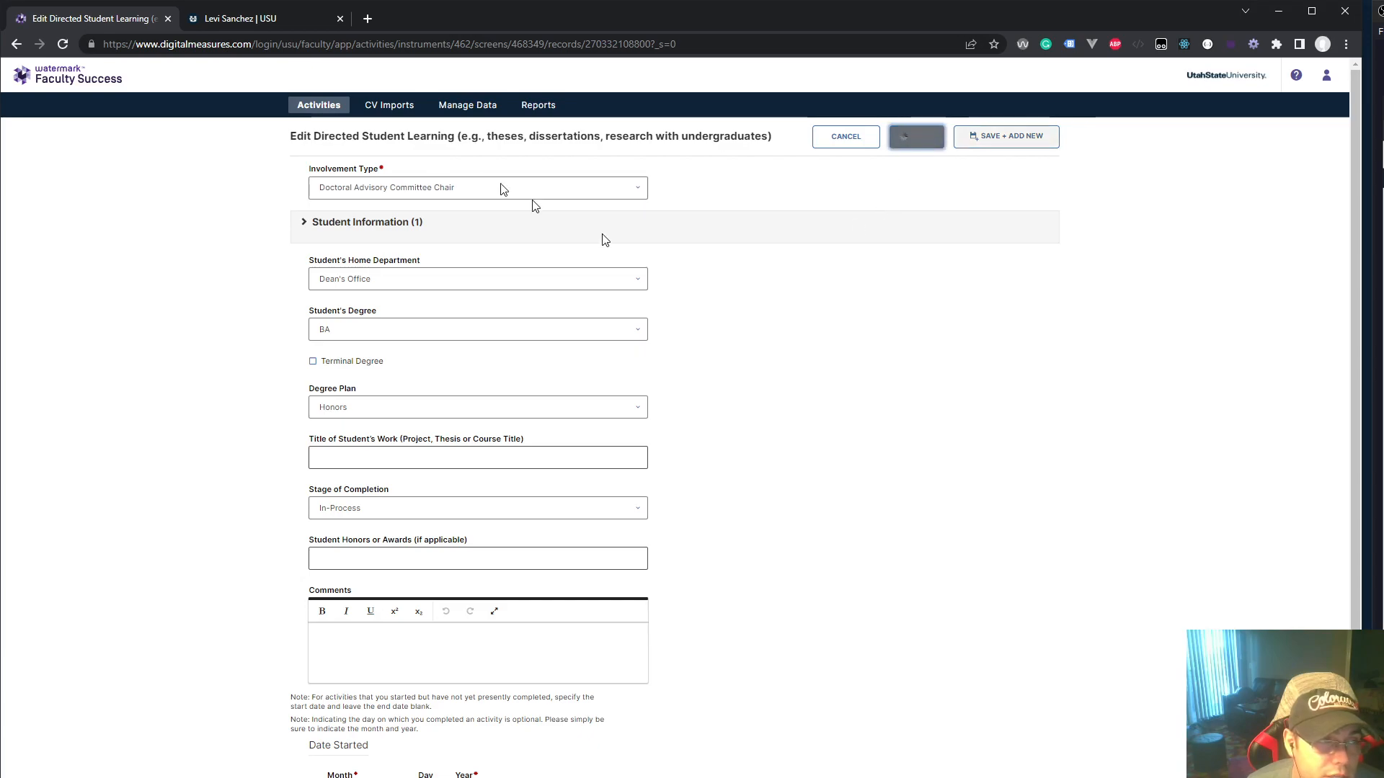
Step: Reload the public profile past the certificate warning, examine Graduate Students Mentored, and return to the Directed Student Learning record list
left_click(252, 17)
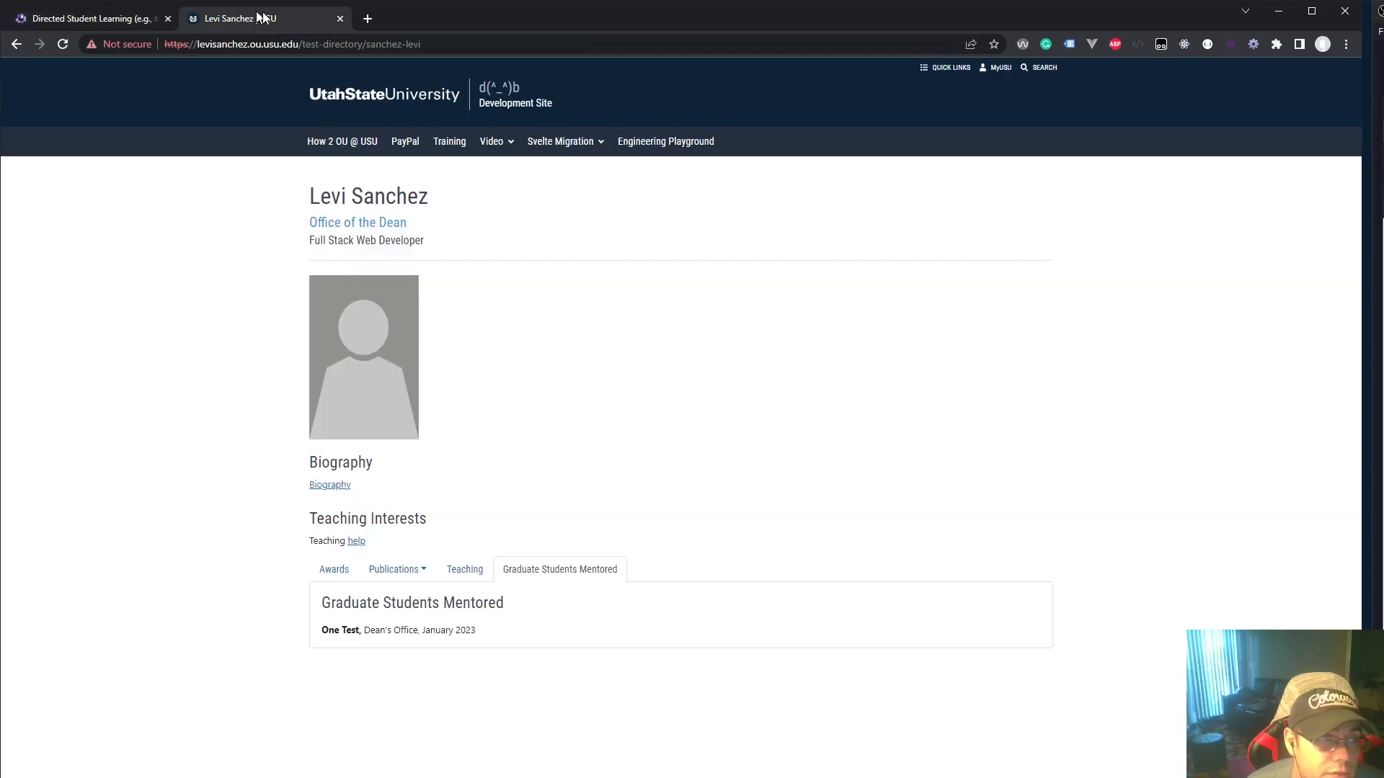
left_click(62, 44)
left_click(534, 371)
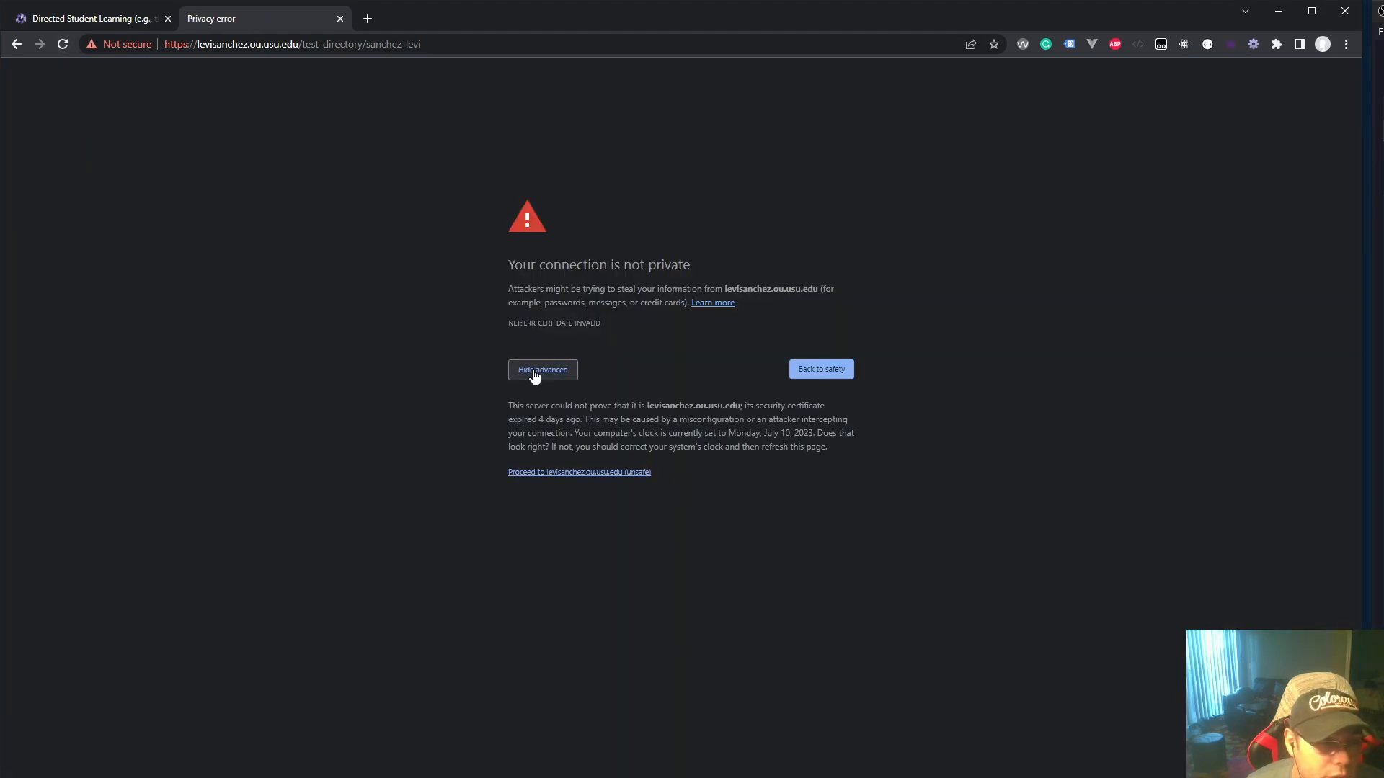
left_click(608, 474)
left_click(549, 578)
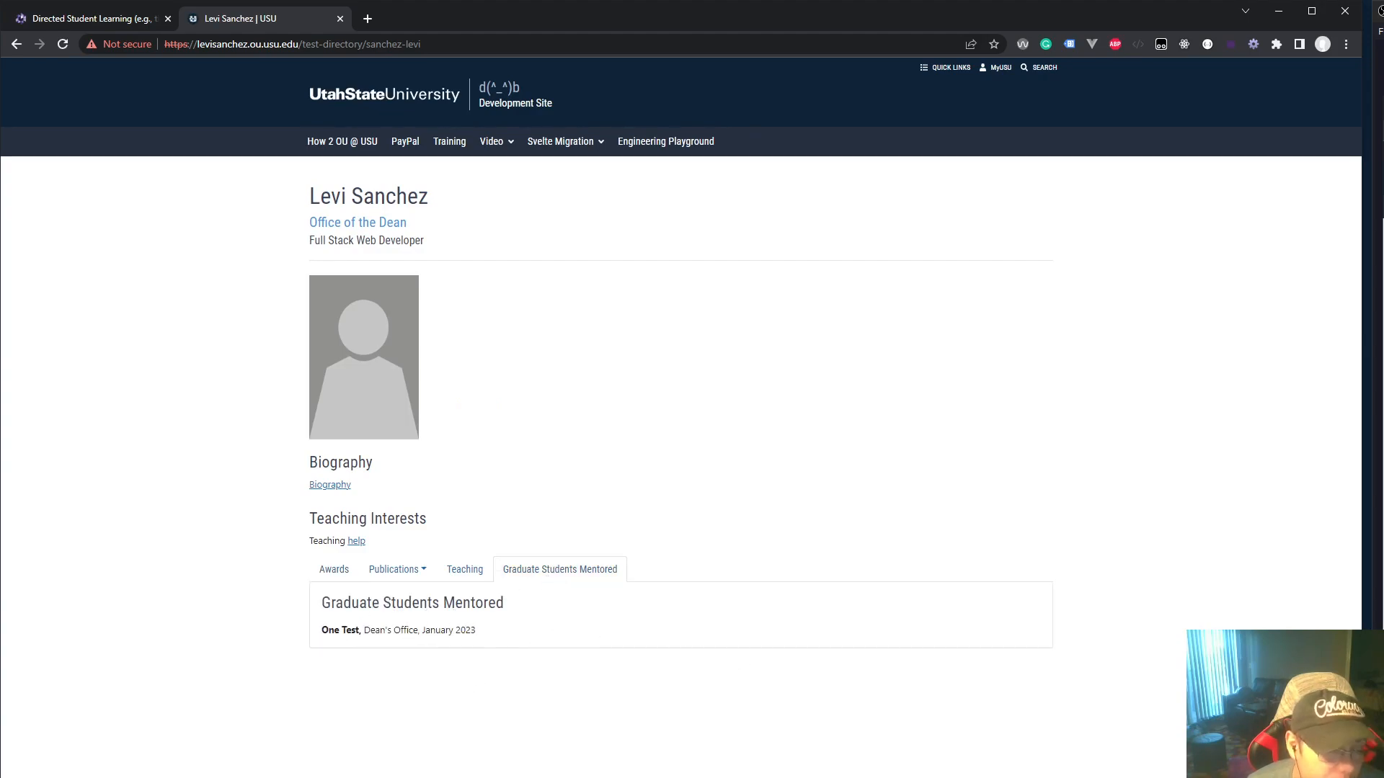
left_click(50, 14)
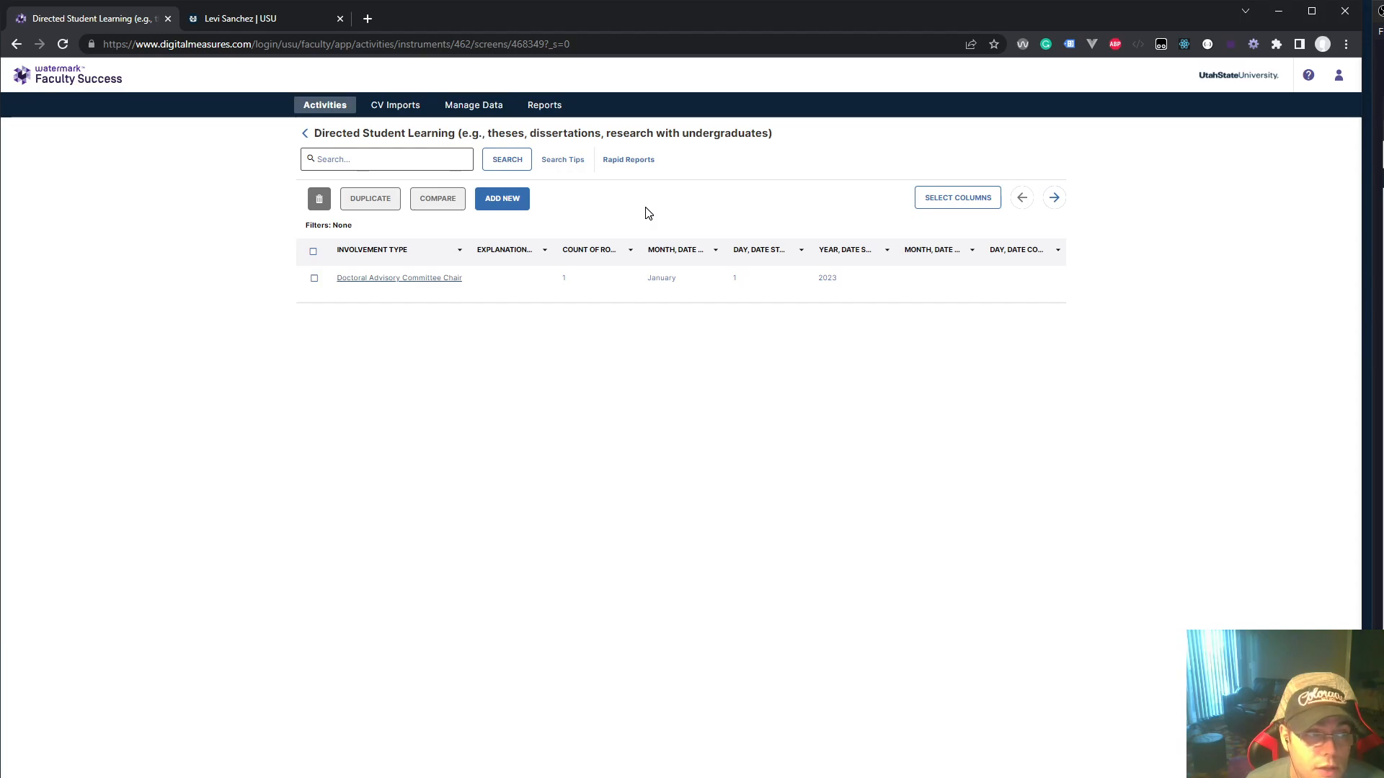
left_click(245, 20)
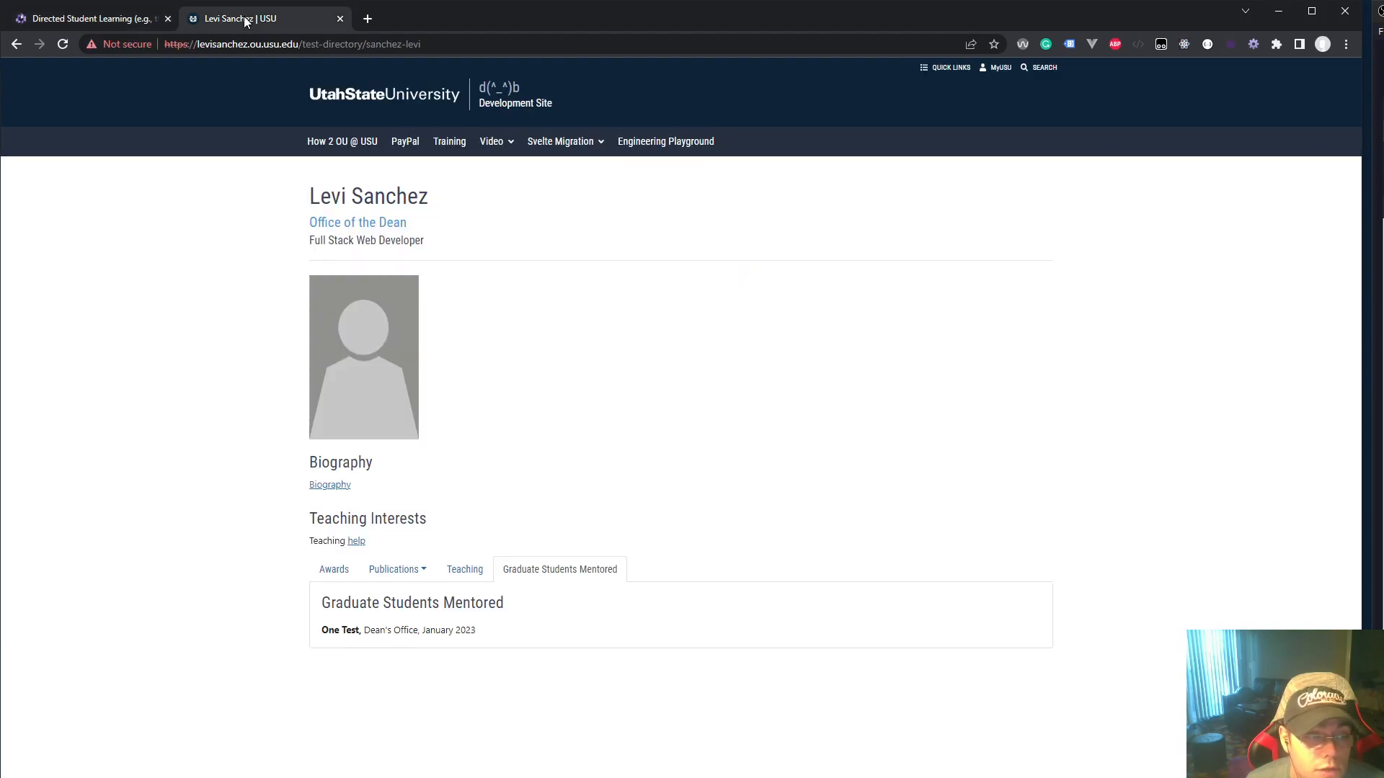
left_click(133, 19)
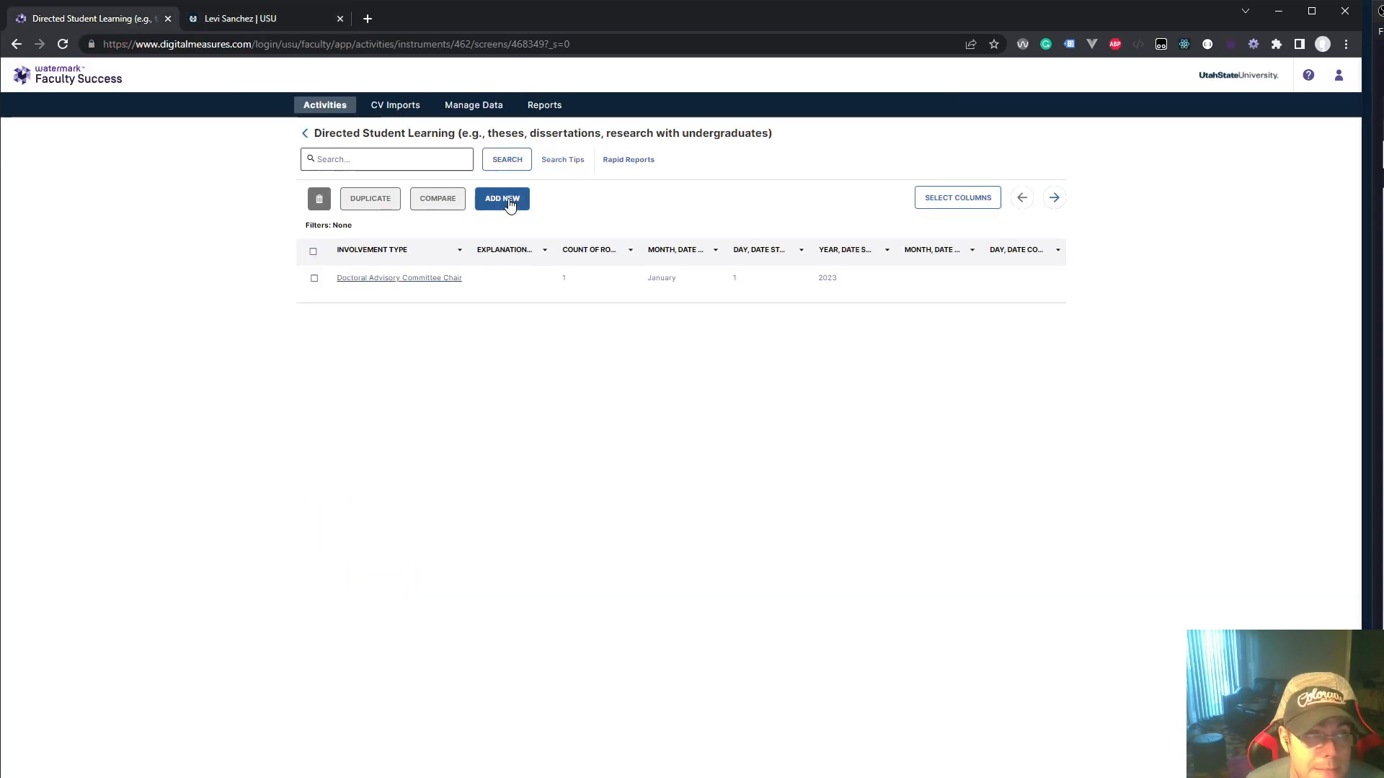
Step: Start a new Directed Student Learning record with the Involvement Type Undergraduate Research Advisor/Mentor
left_click(510, 206)
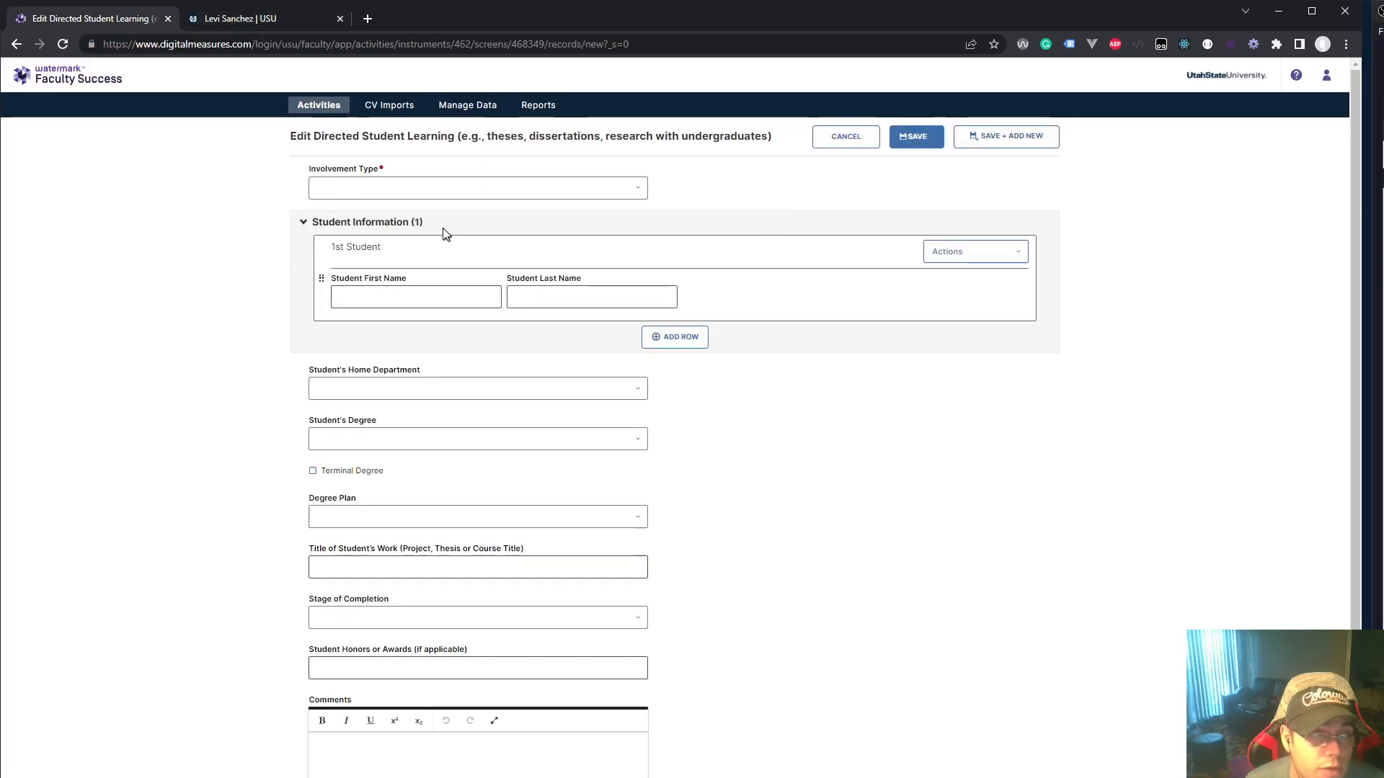
left_click(438, 190)
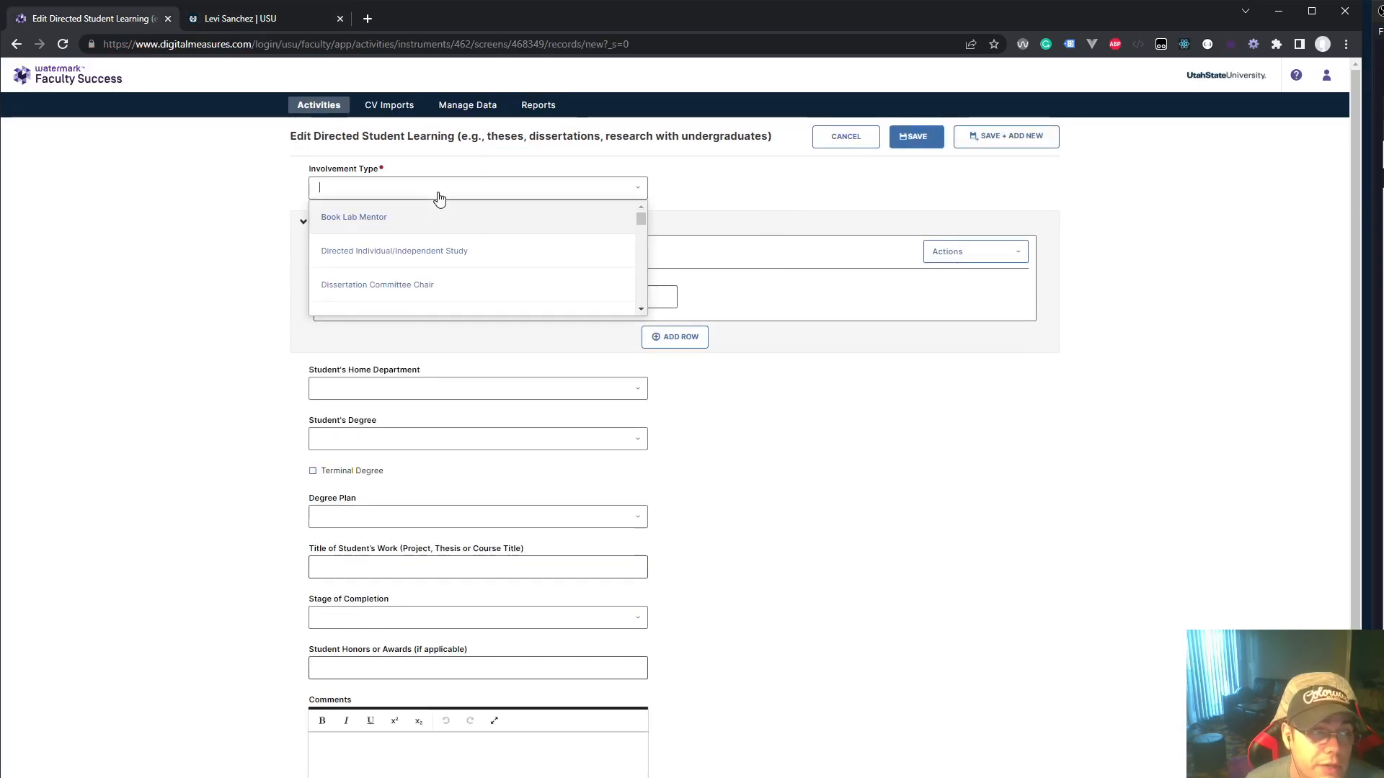
left_click(439, 258)
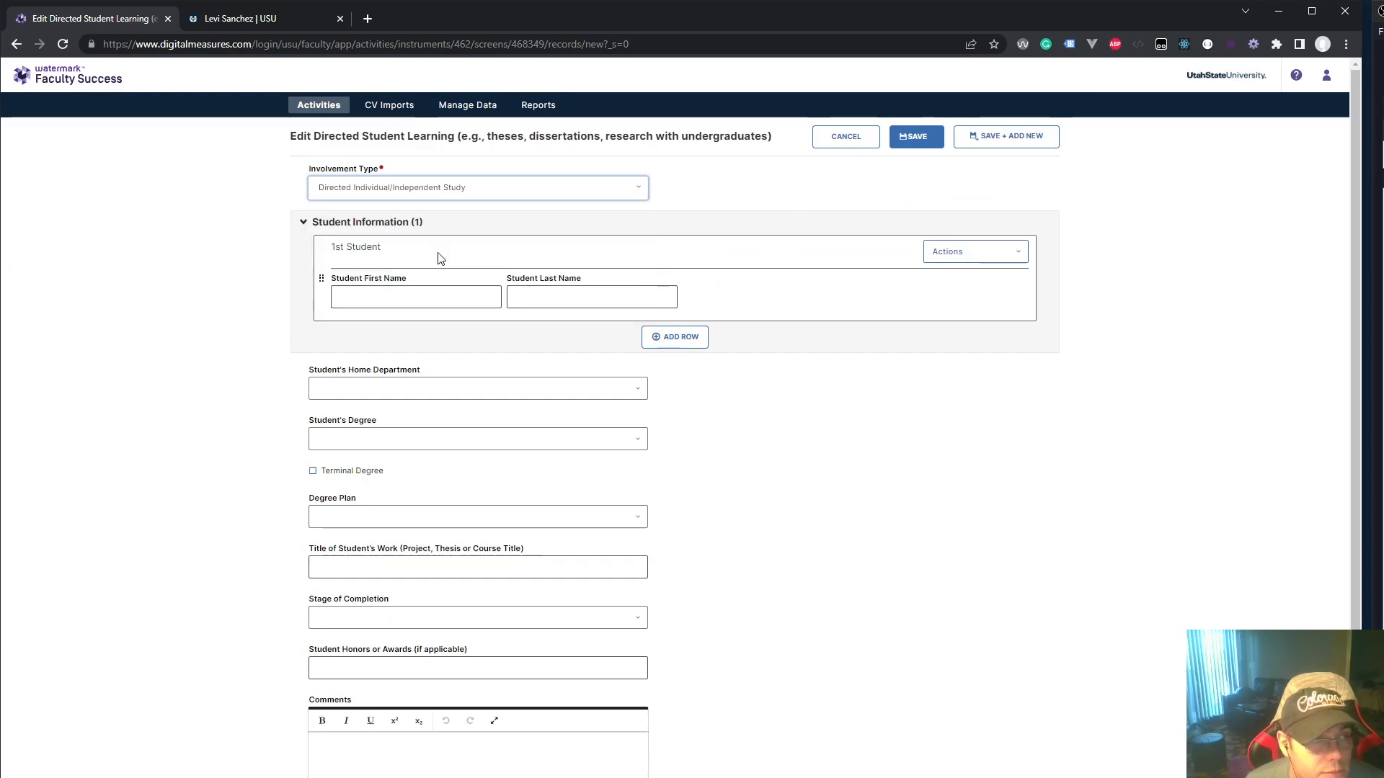
left_click(454, 190)
scroll(446, 228, "down", 8)
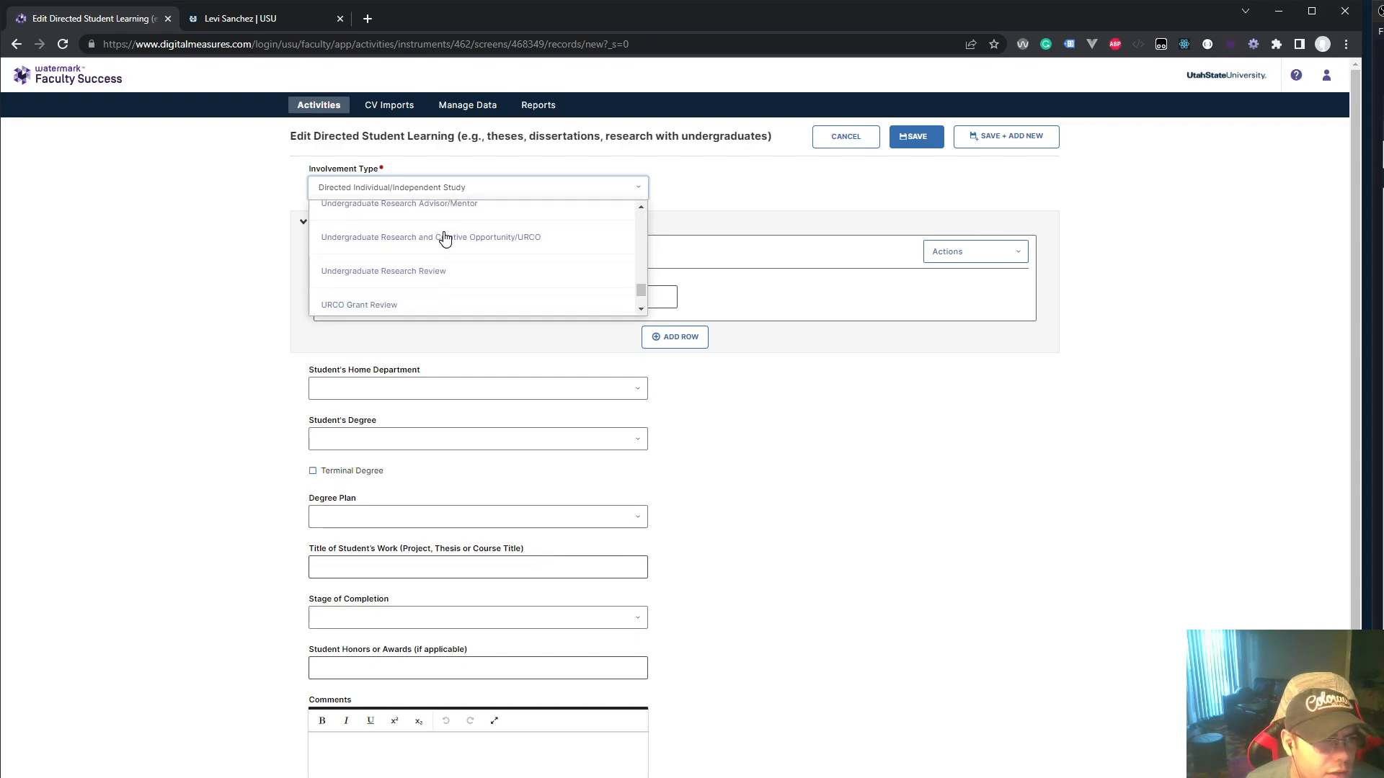
left_click(436, 273)
Step: Enter the first student's first name and last name in the new record's Student Information
left_click(434, 296)
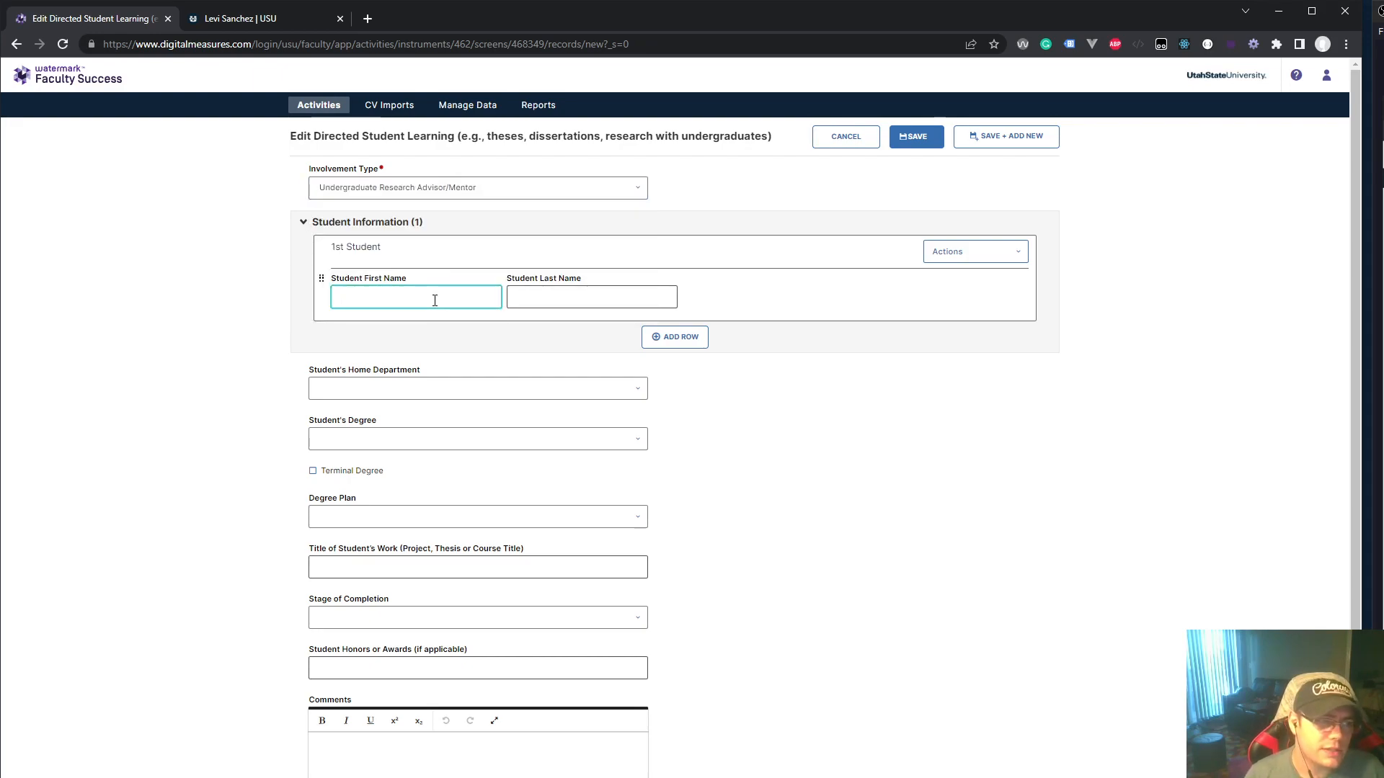
type("Student")
key("Tab")
type("two")
key("Tab")
key("shift+Tab")
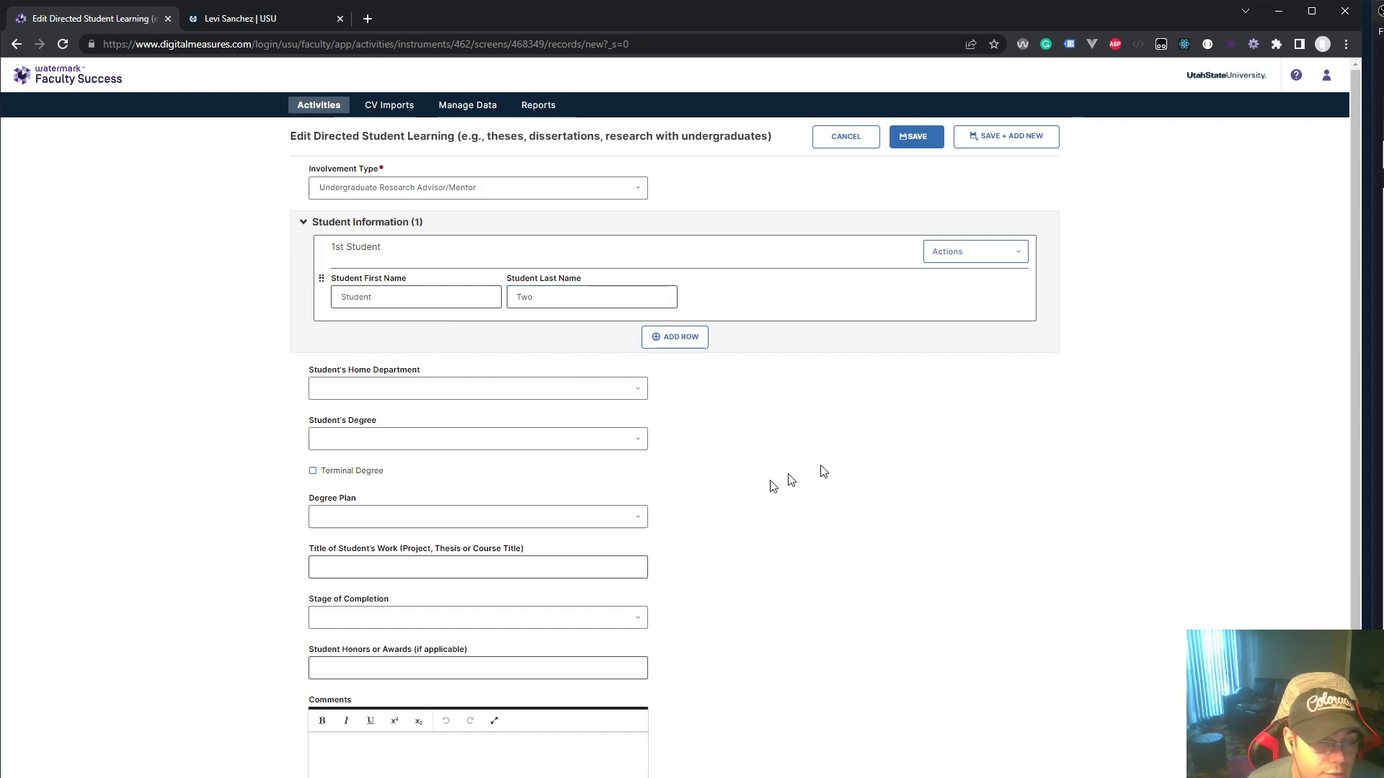
Step: Set the new record's Date Started year to 2023 and save the record
scroll(757, 485, "down", 3)
scroll(392, 442, "up", 1)
scroll(596, 556, "down", 2)
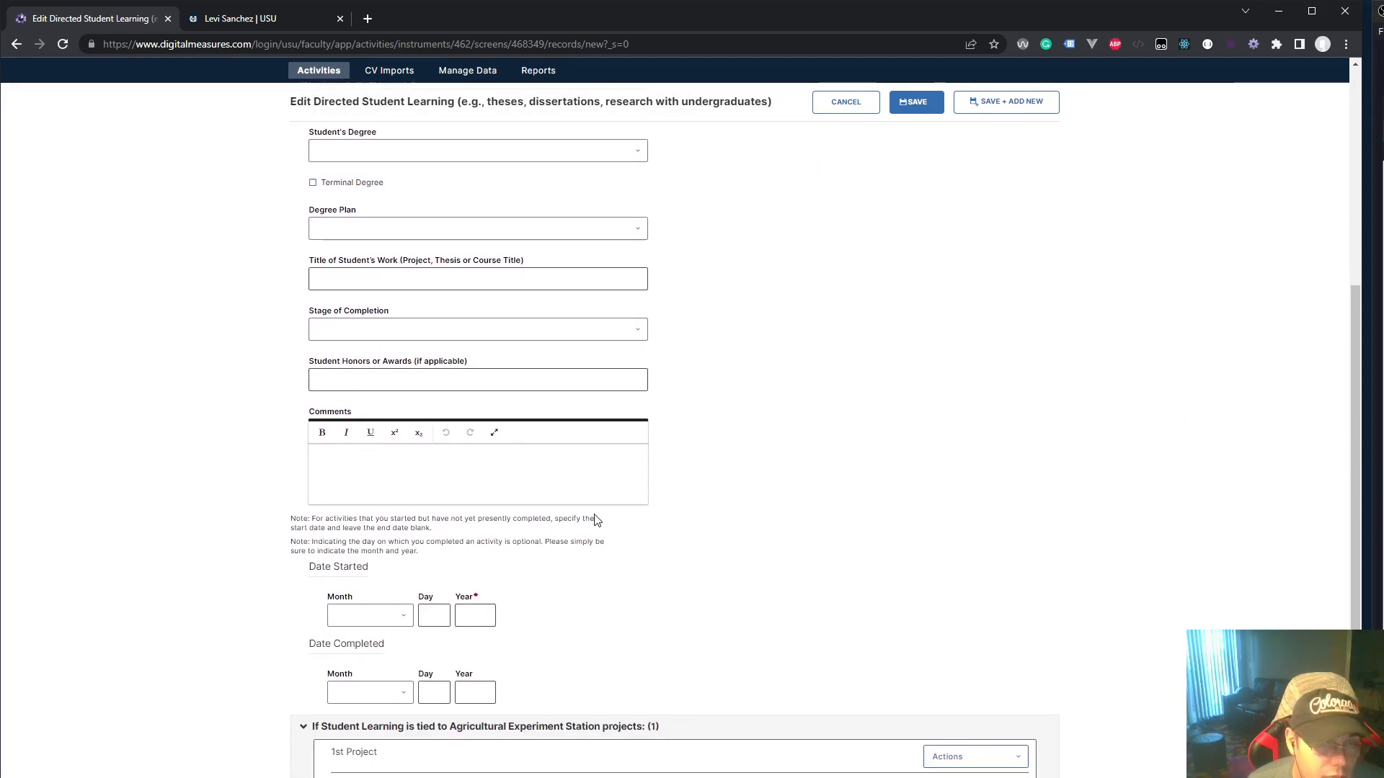
left_click(916, 102)
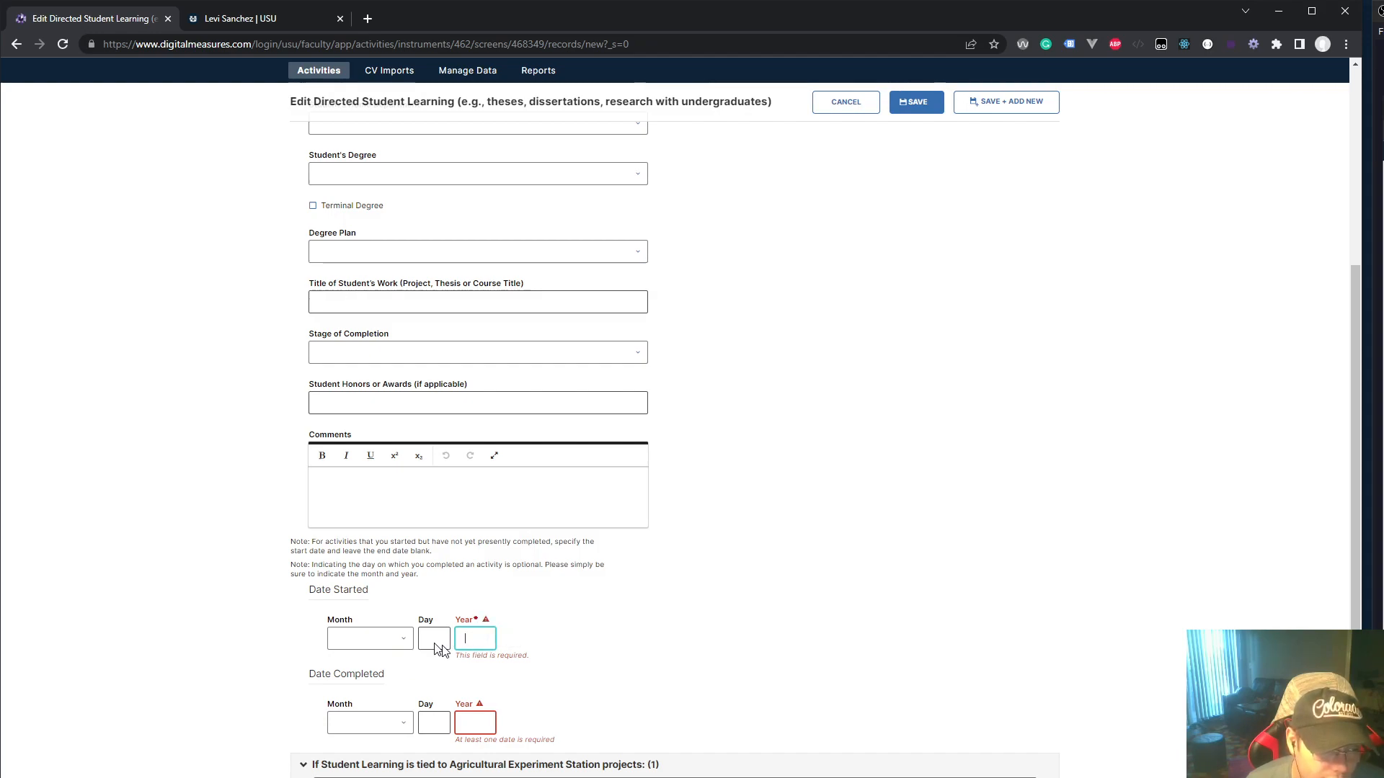
scroll(519, 688, "down", 1)
scroll(509, 697, "up", 5)
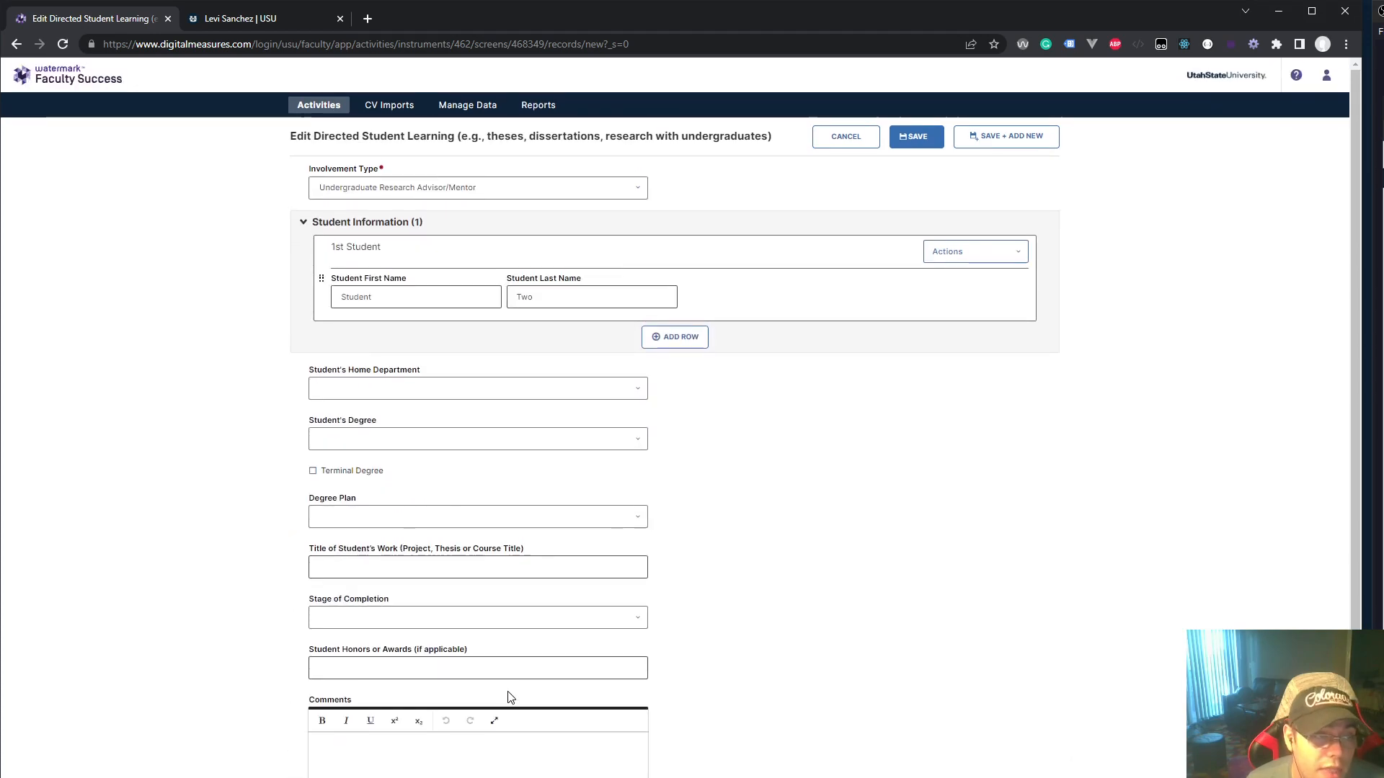
scroll(509, 695, "down", 4)
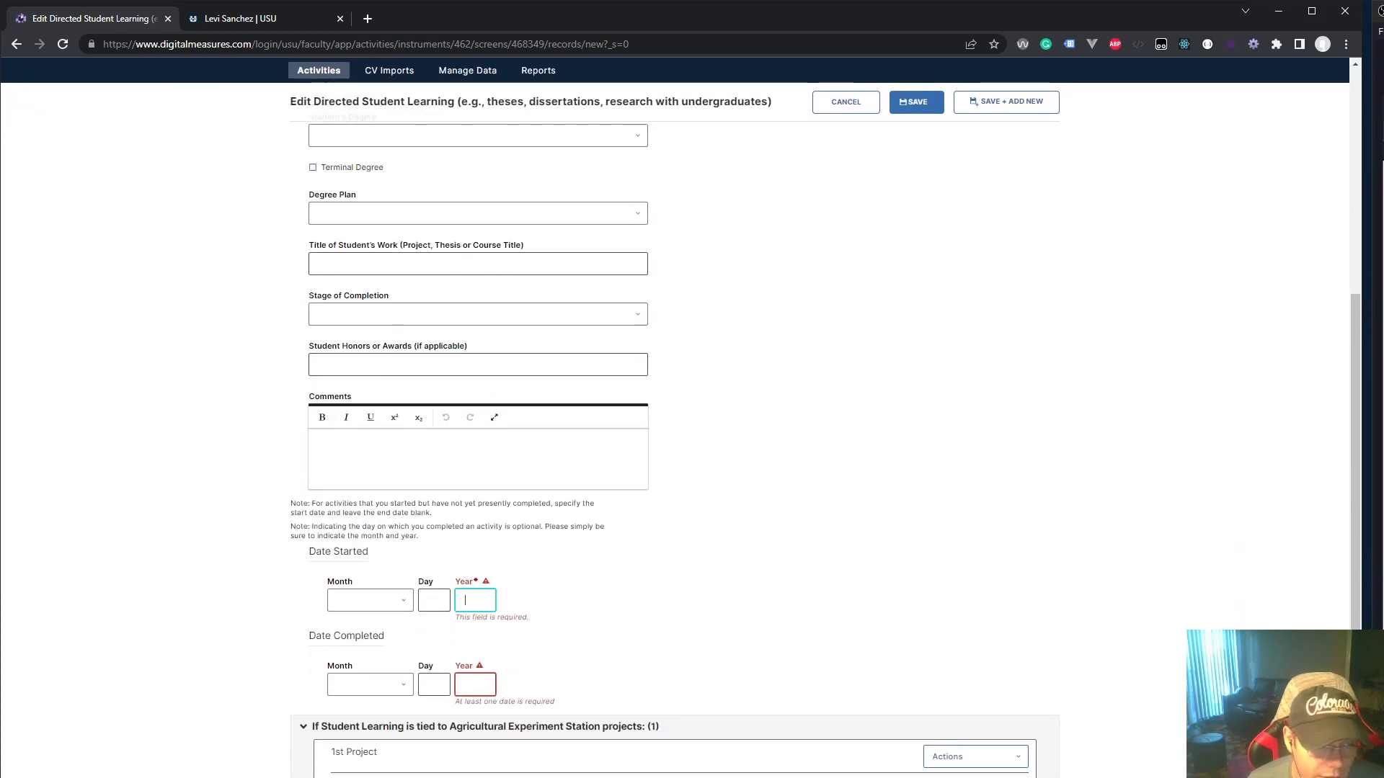
type("23")
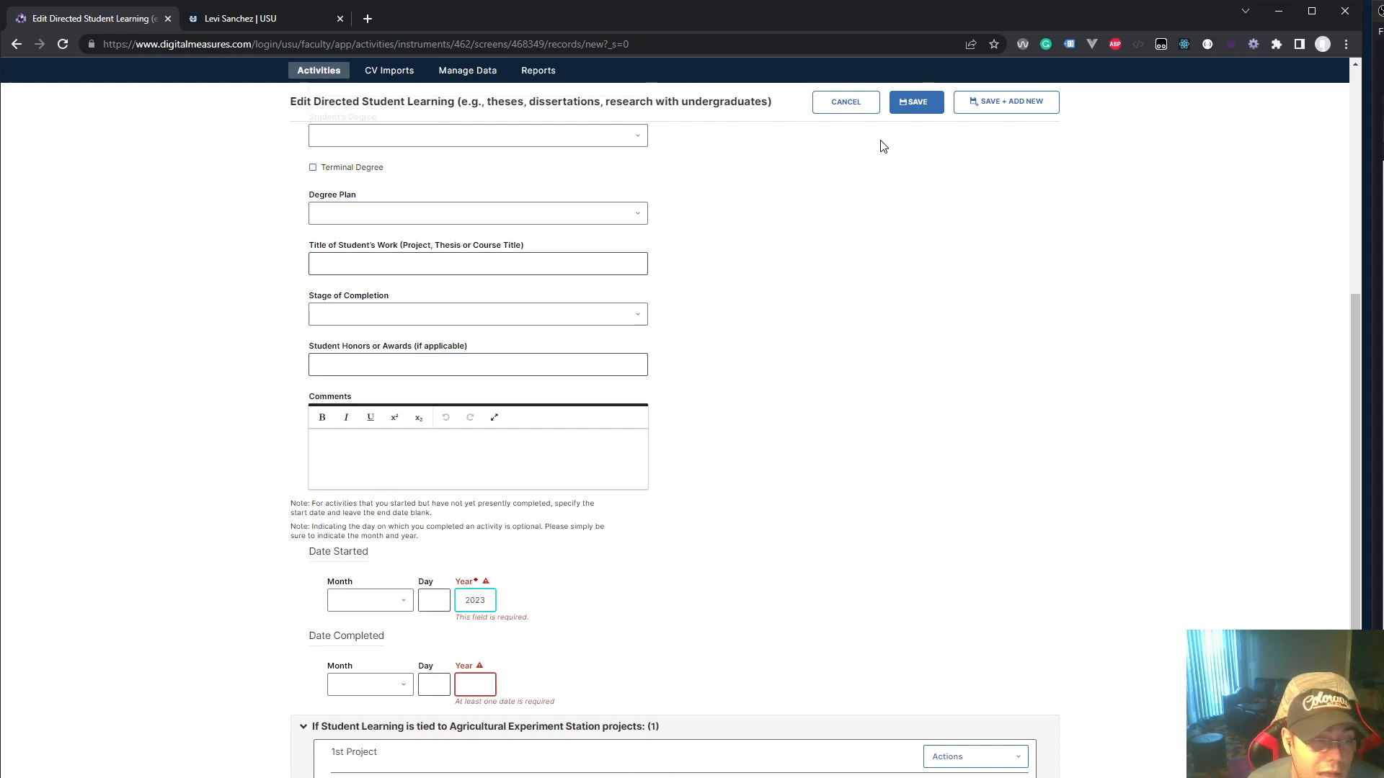
left_click(921, 110)
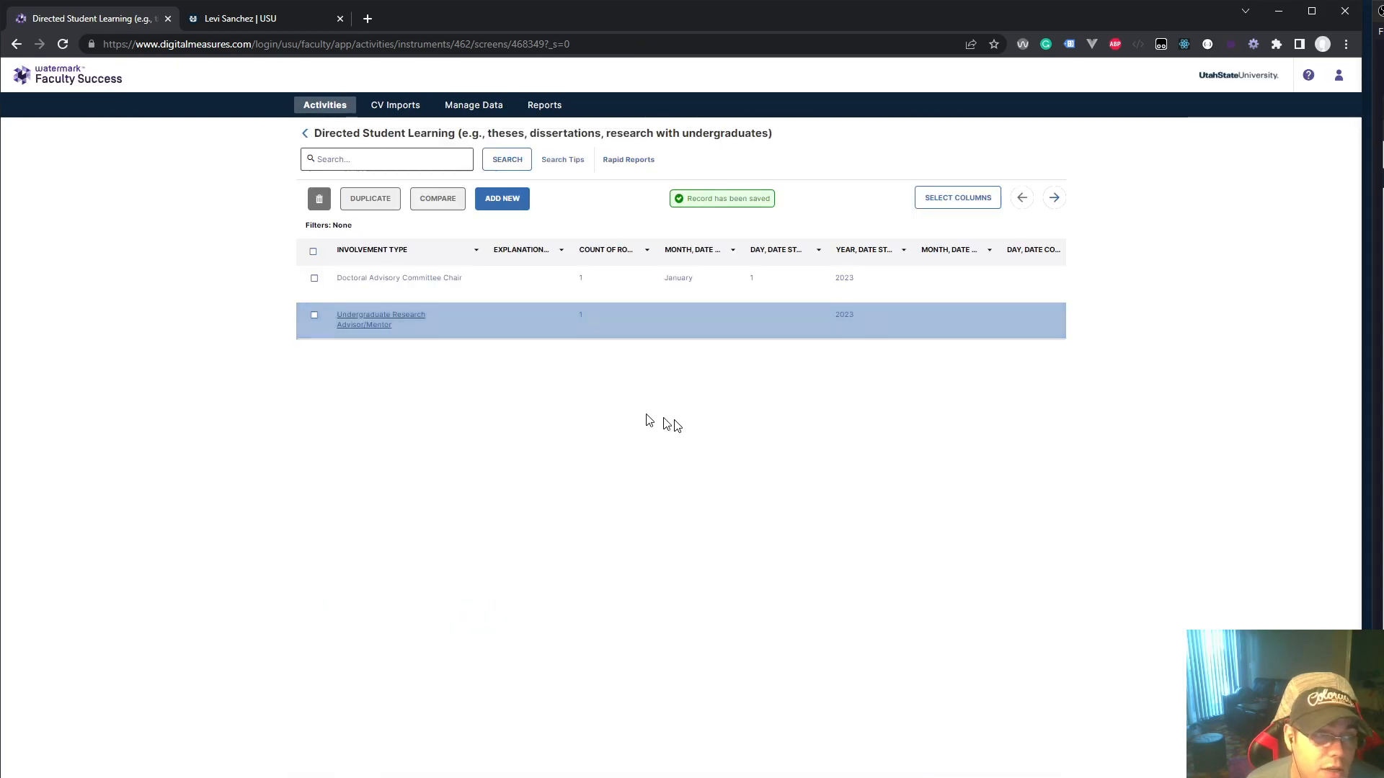
Step: Reload the public profile past the certificate warning and check whether Graduate Students Mentored lists the undergraduate research record
left_click(242, 20)
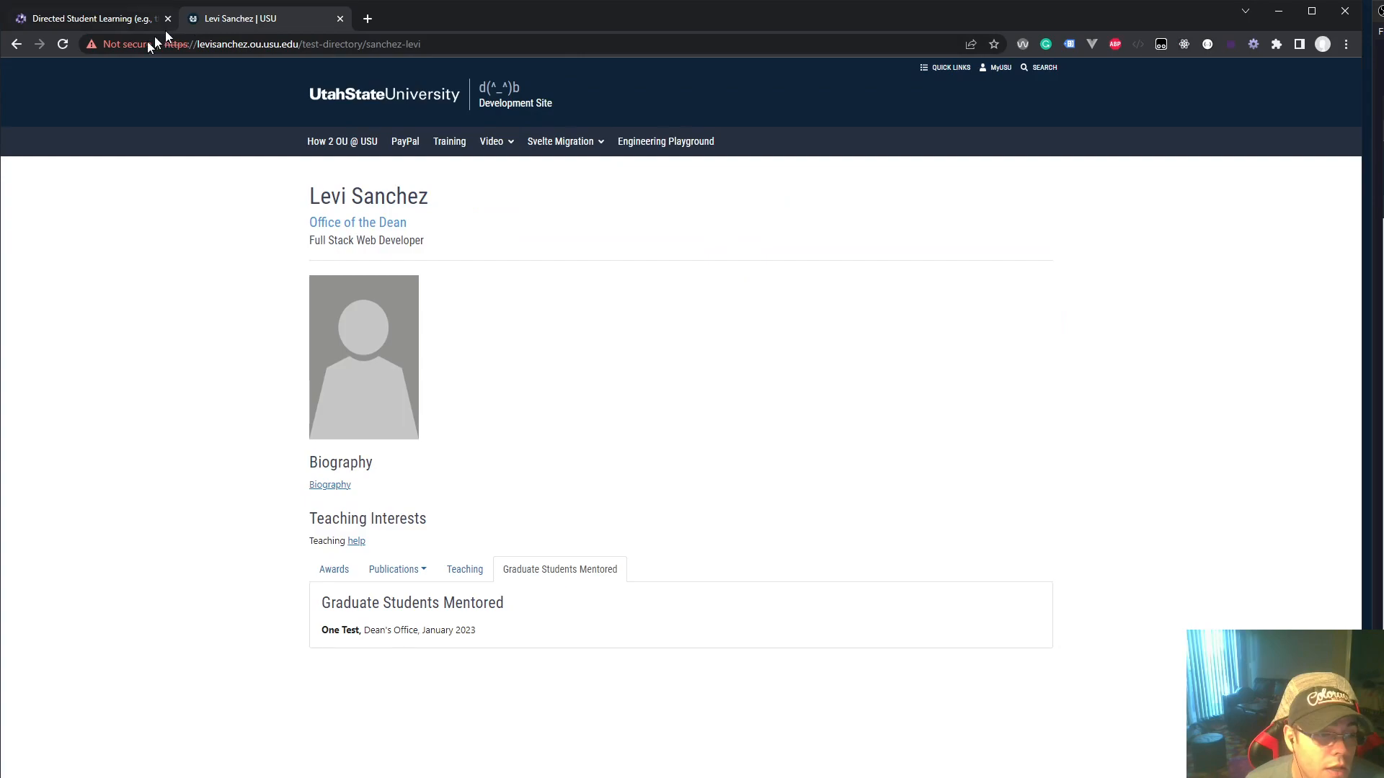
left_click(63, 44)
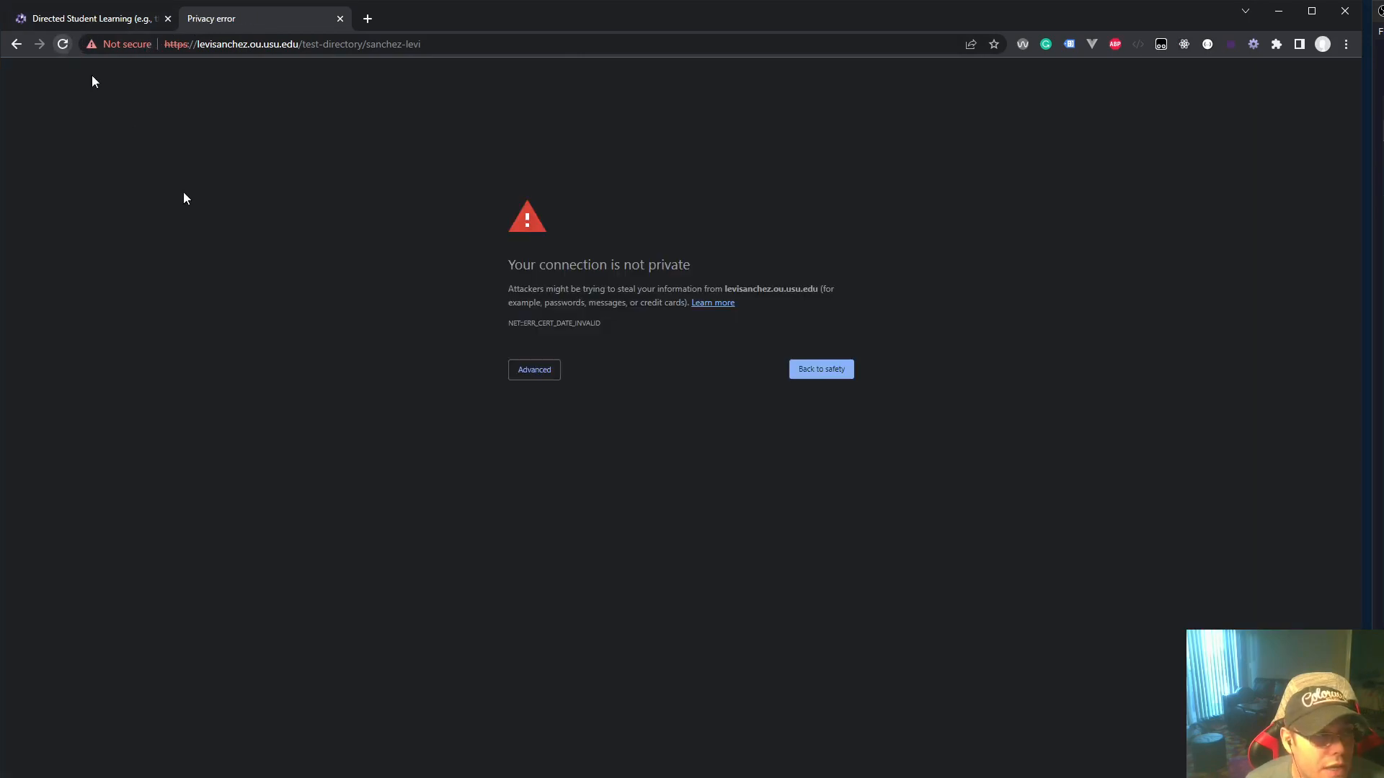
left_click(542, 370)
left_click(572, 473)
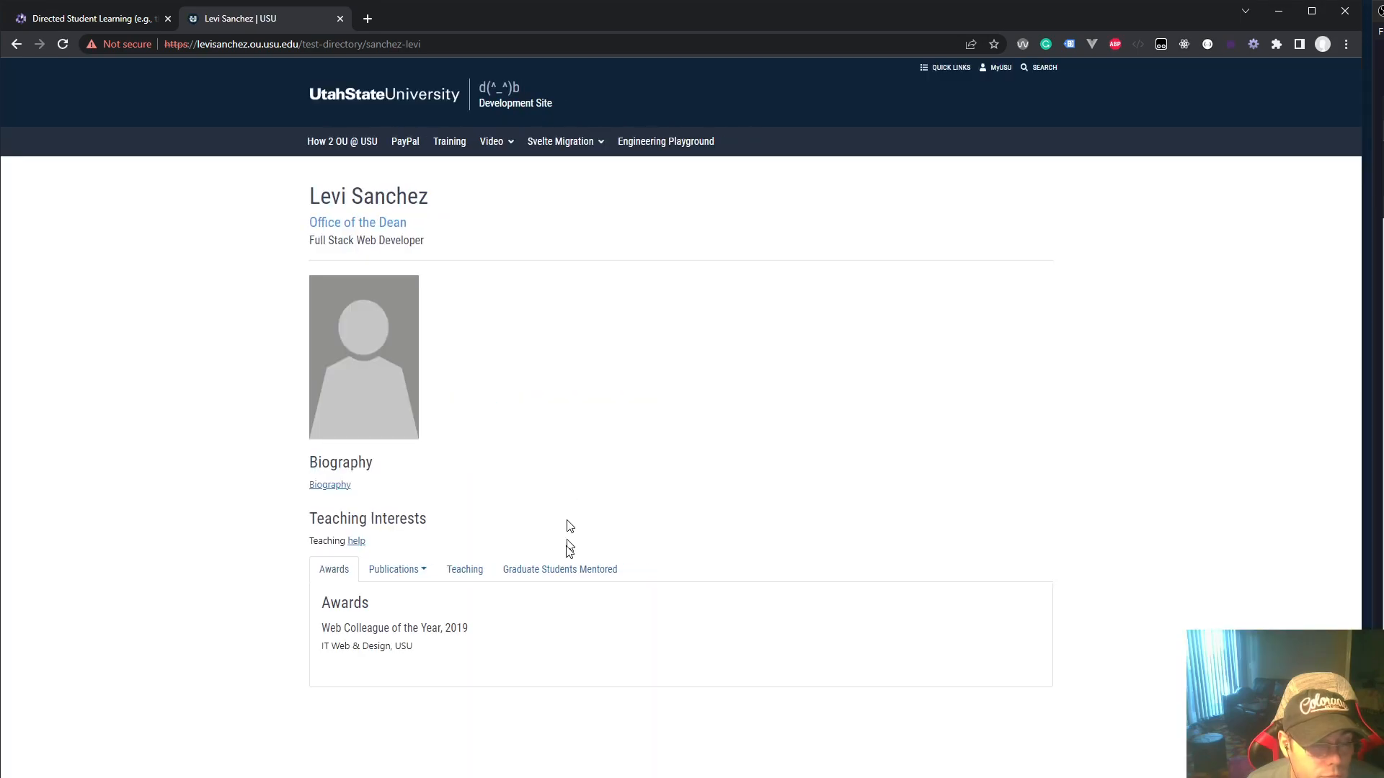
left_click(566, 572)
left_click(456, 573)
left_click(539, 576)
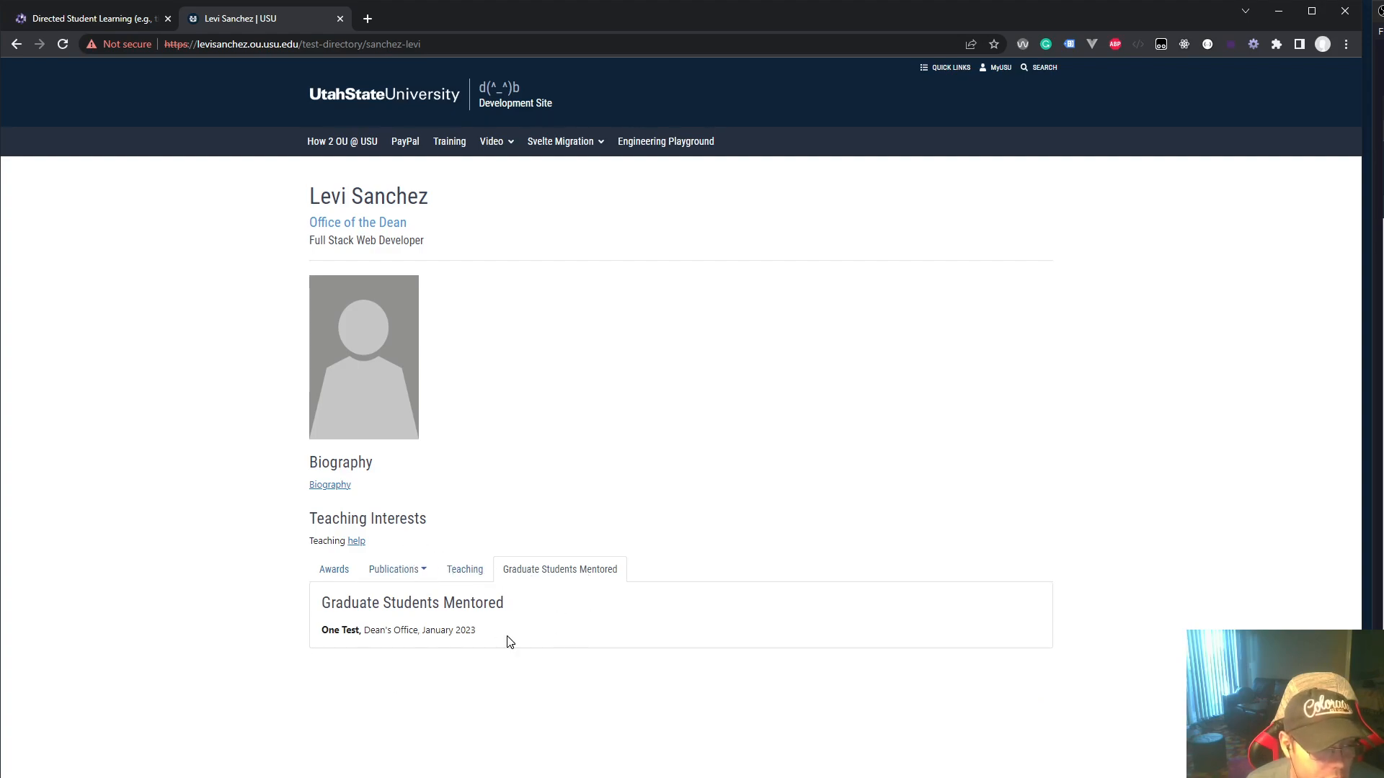
Step: Change the Undergraduate Research Advisor/Mentor record's Involvement Type to Dissertation Committee Chair in Faculty Success and save the record
left_click(50, 20)
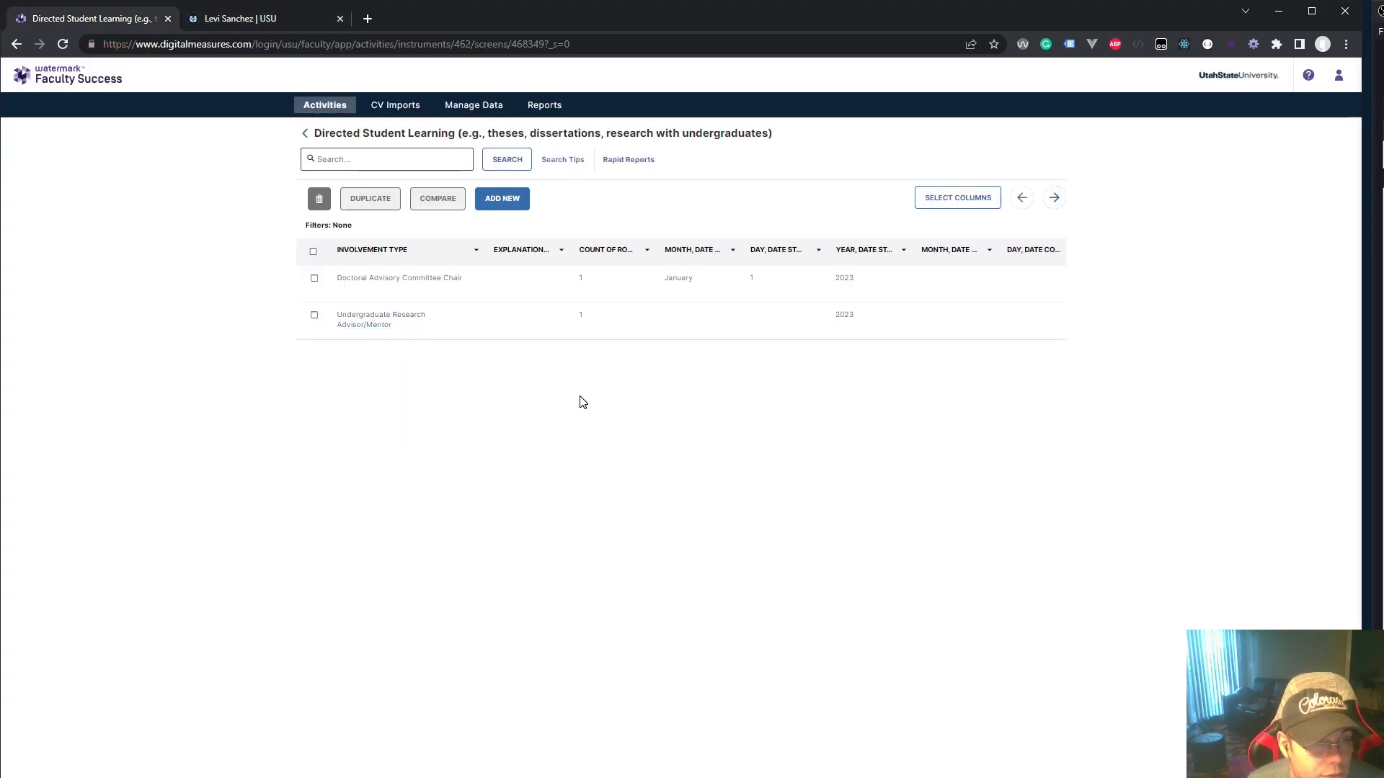
left_click(362, 321)
left_click(409, 188)
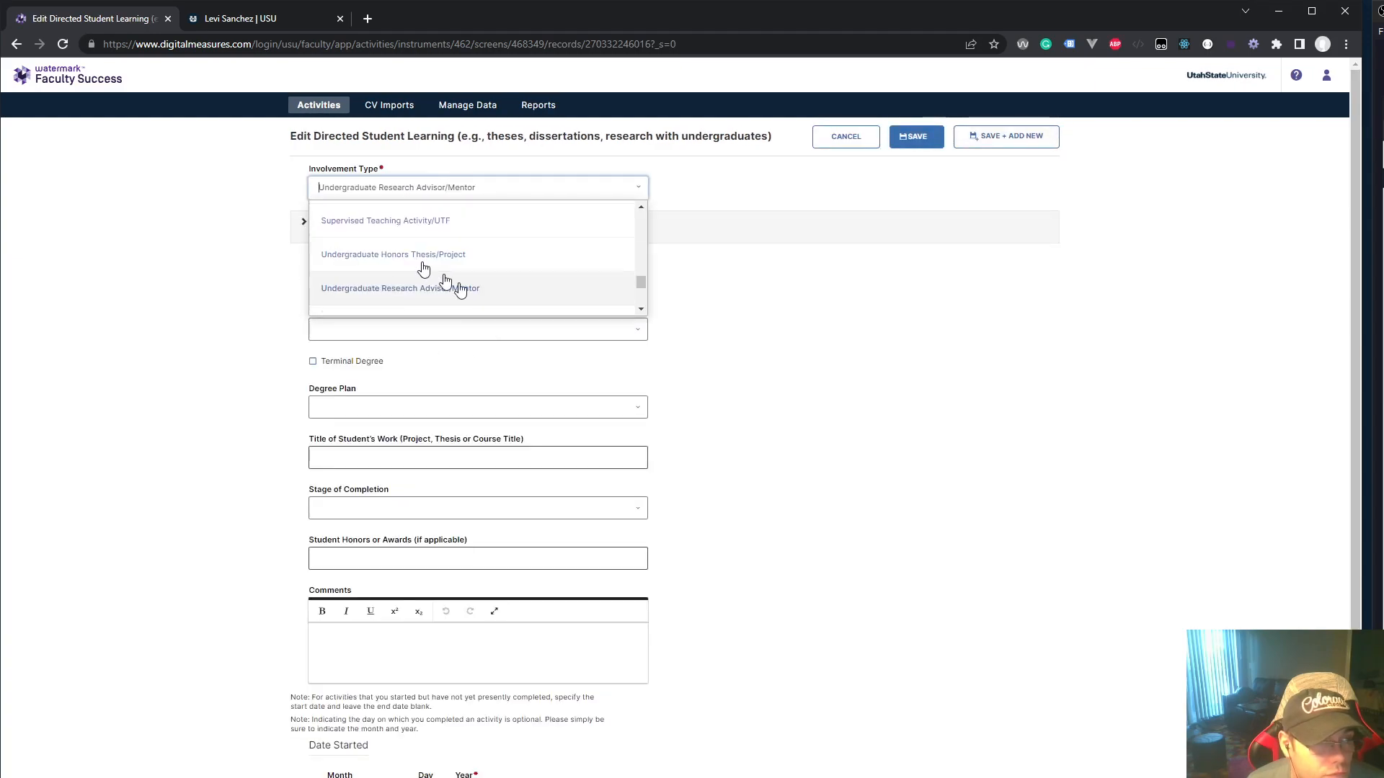
scroll(495, 305, "down", 2)
scroll(499, 305, "down", 1)
scroll(498, 306, "up", 3)
scroll(498, 306, "up", 3)
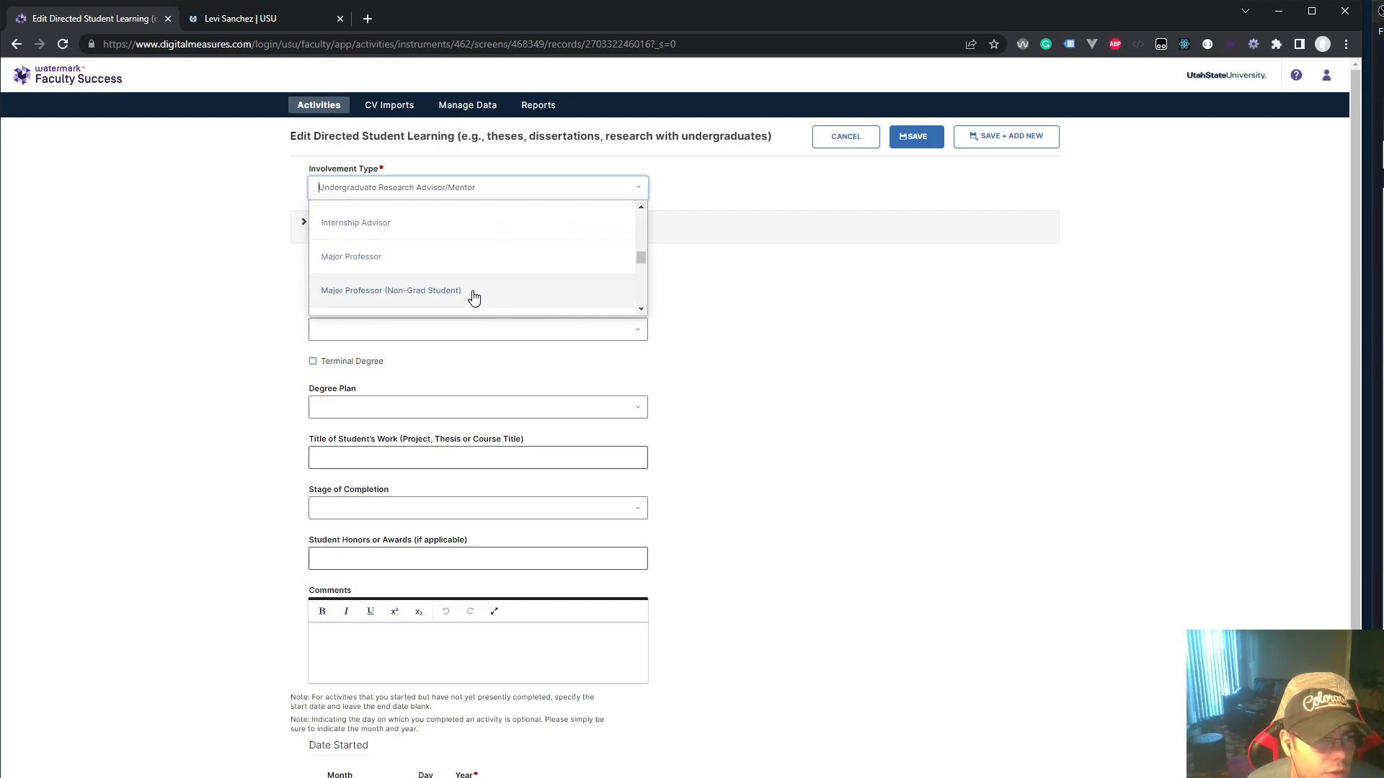
scroll(473, 297, "up", 4)
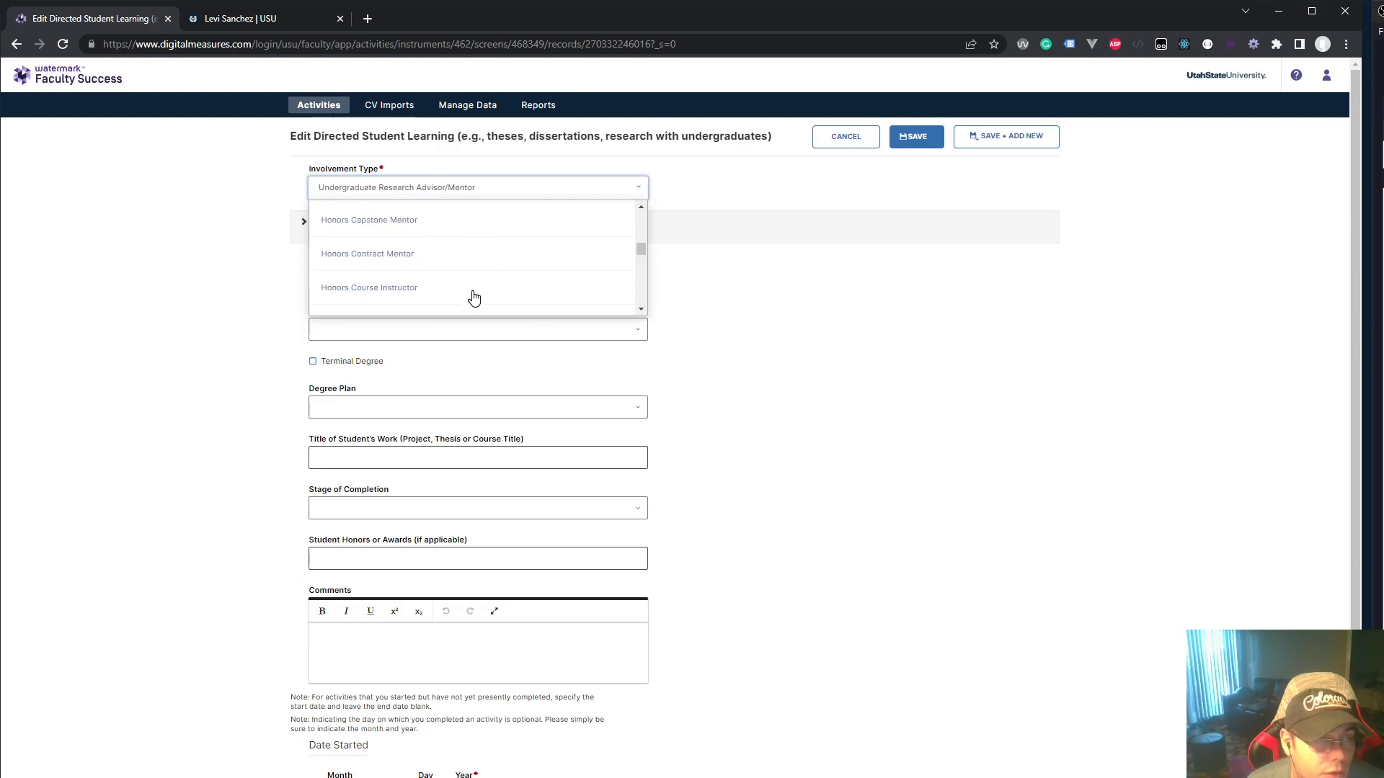
scroll(474, 298, "up", 2)
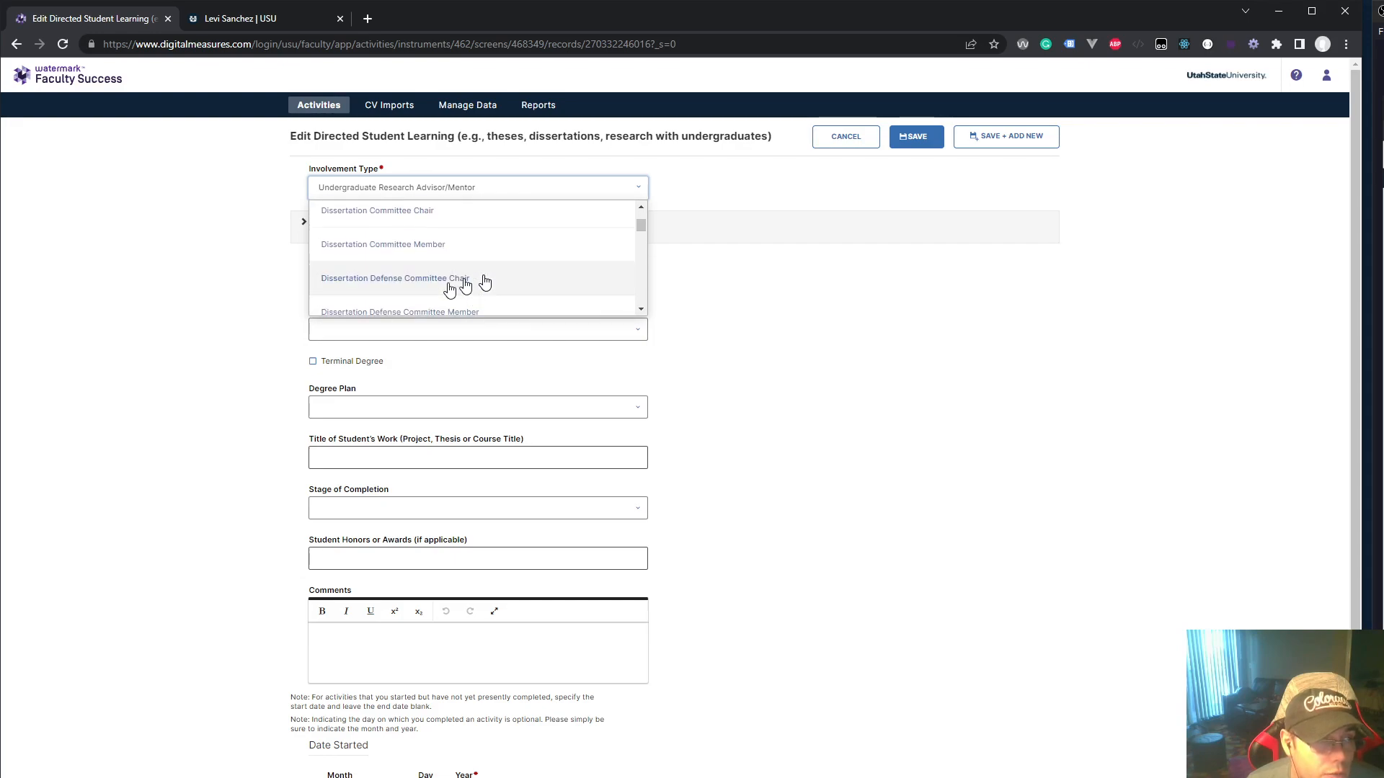
scroll(436, 257, "up", 2)
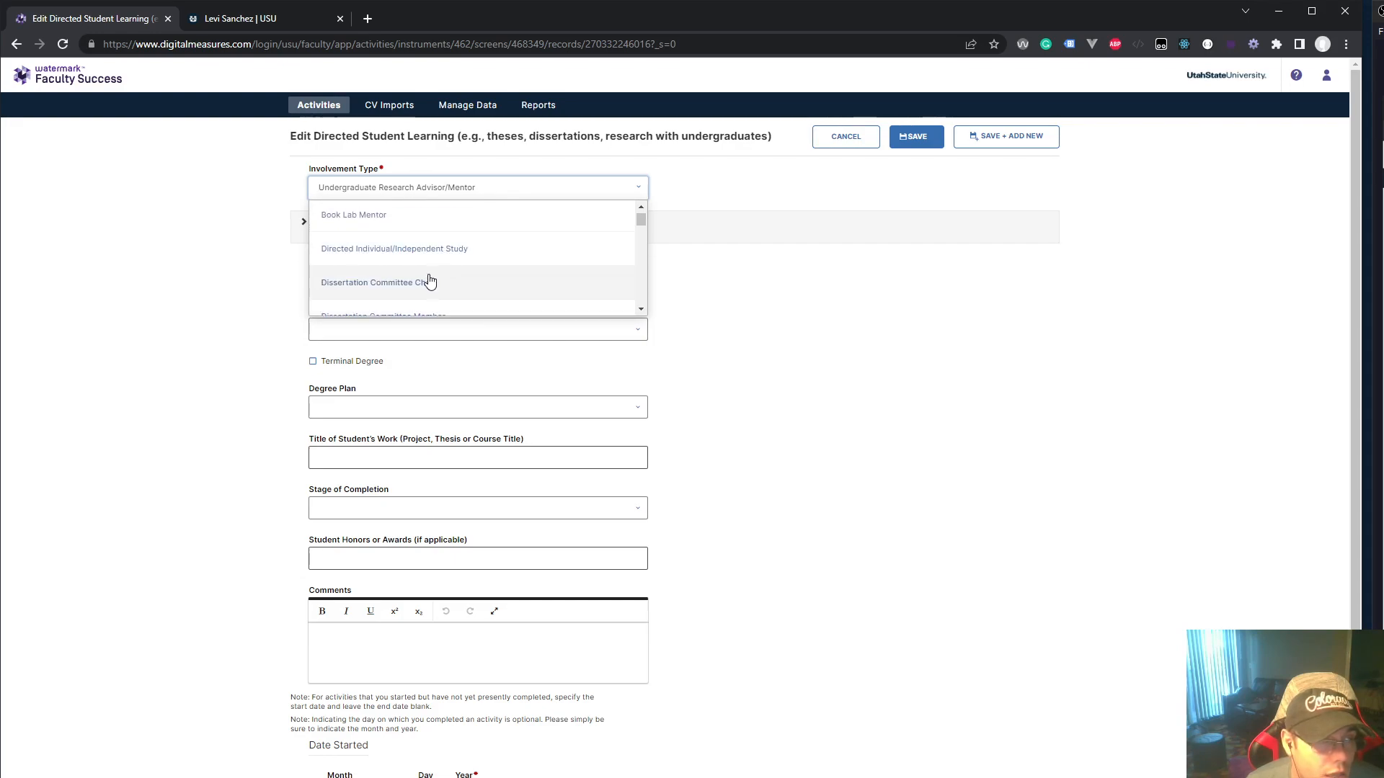
left_click(431, 280)
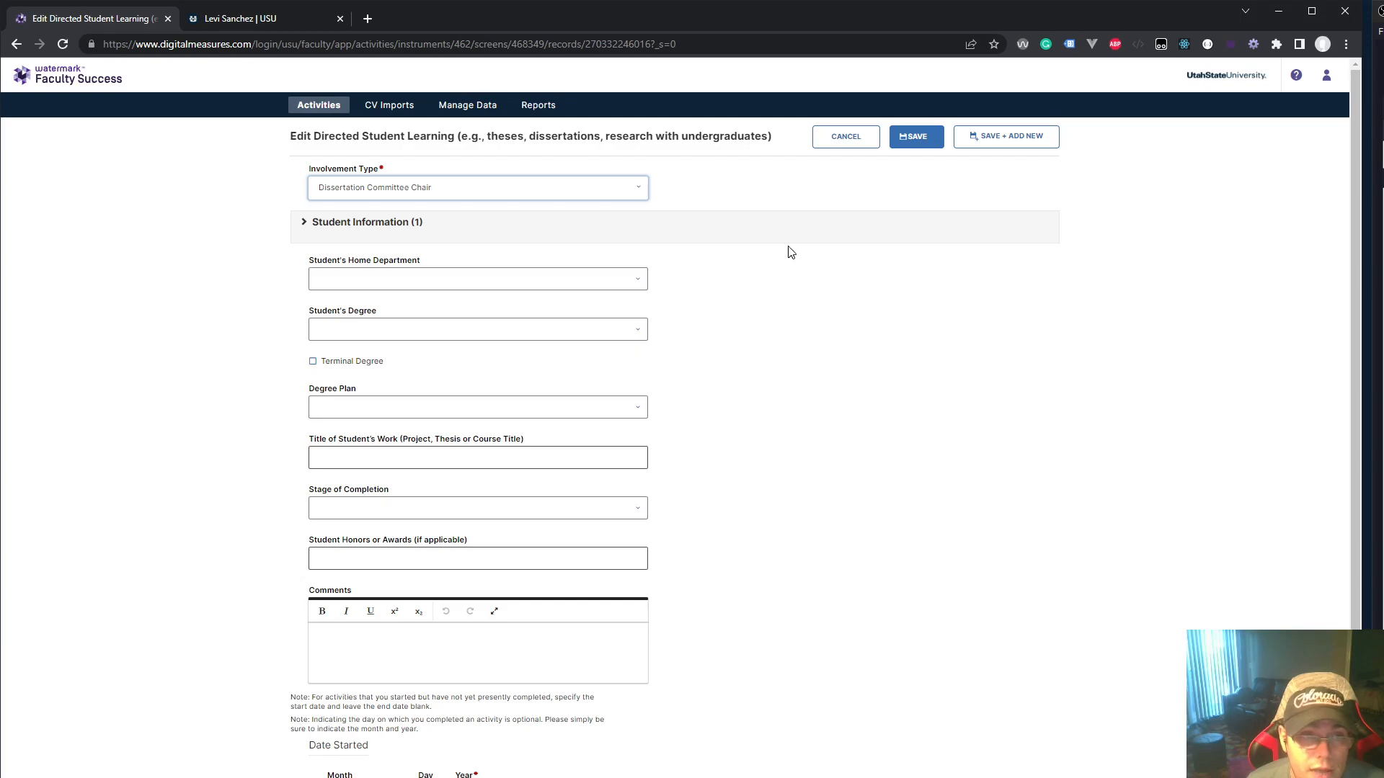
left_click(915, 139)
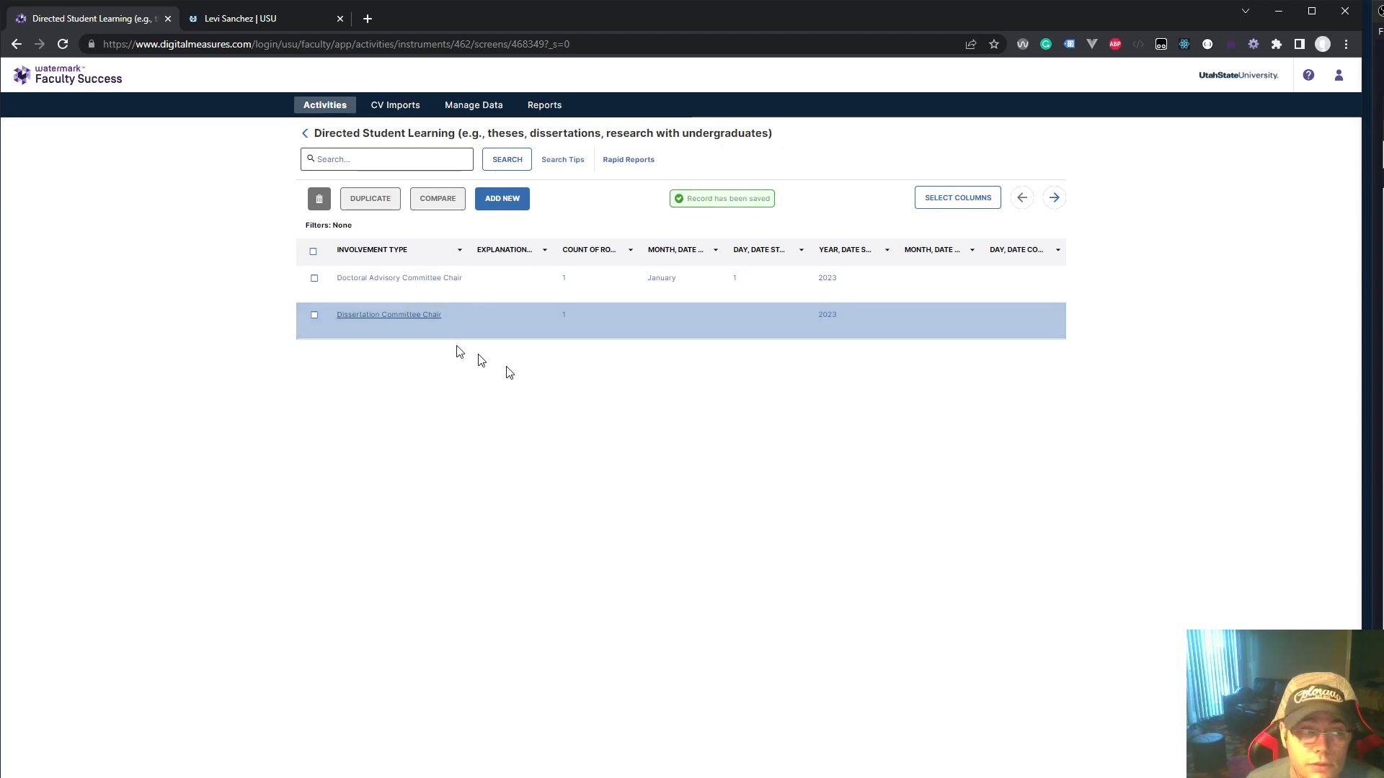
Step: Reload the public profile past the certificate warning and check how Graduate Students Mentored lists the dissertation record beside the doctoral one
left_click(258, 19)
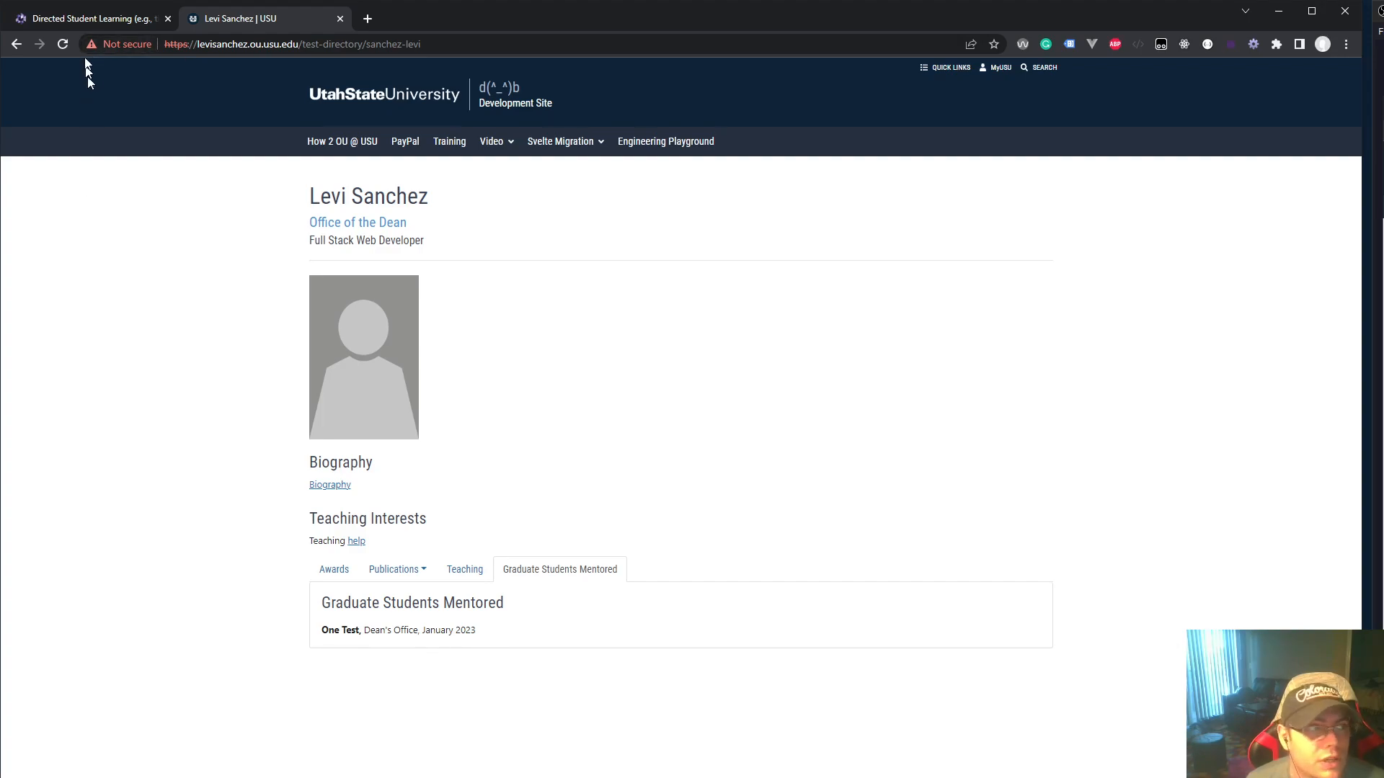
left_click(64, 45)
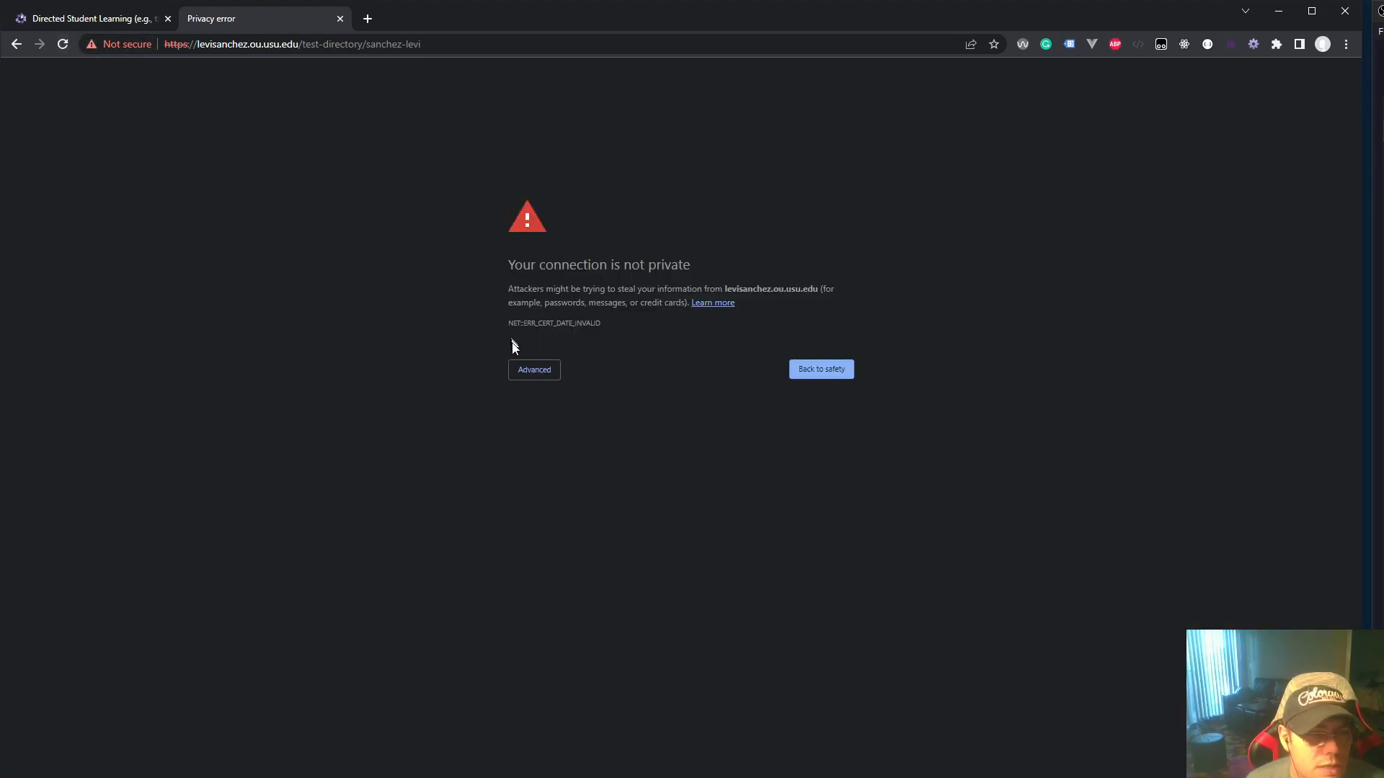
left_click(525, 369)
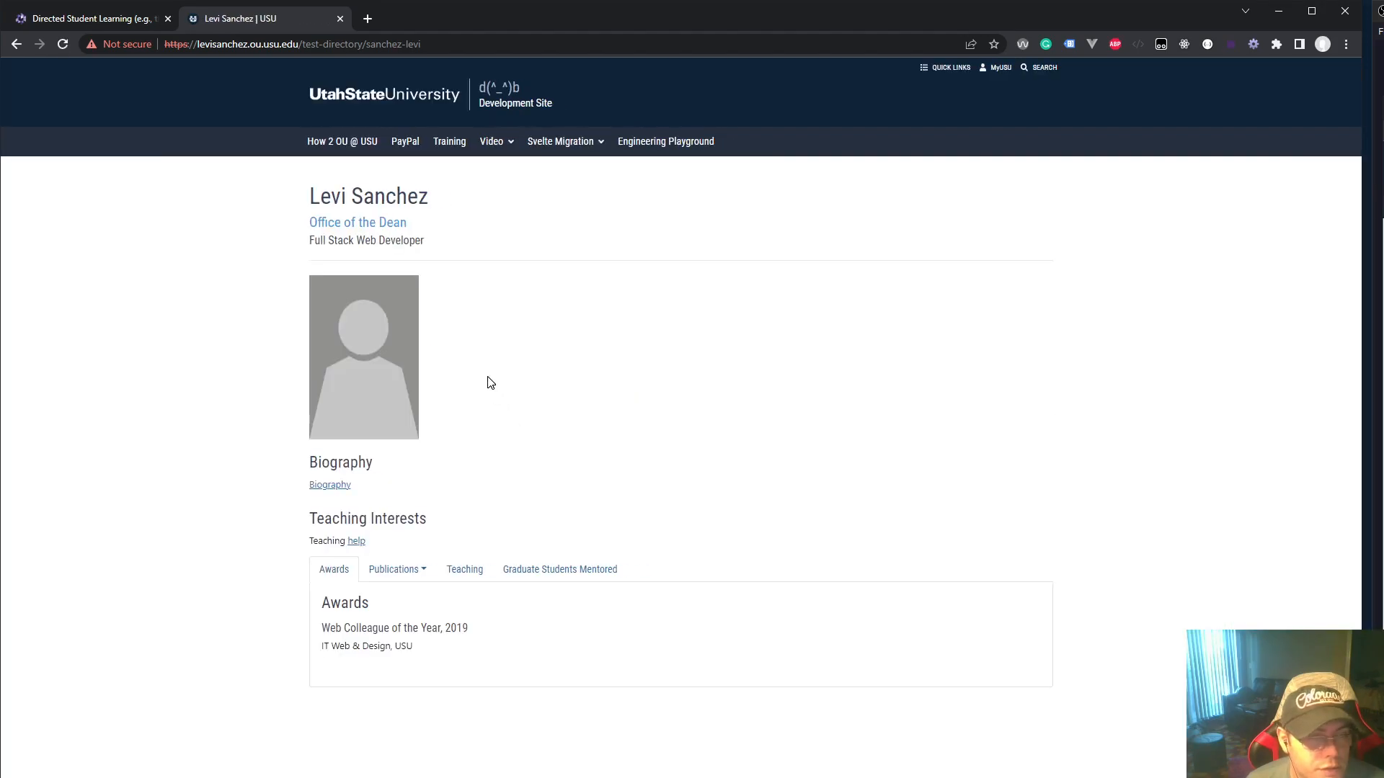
left_click(516, 578)
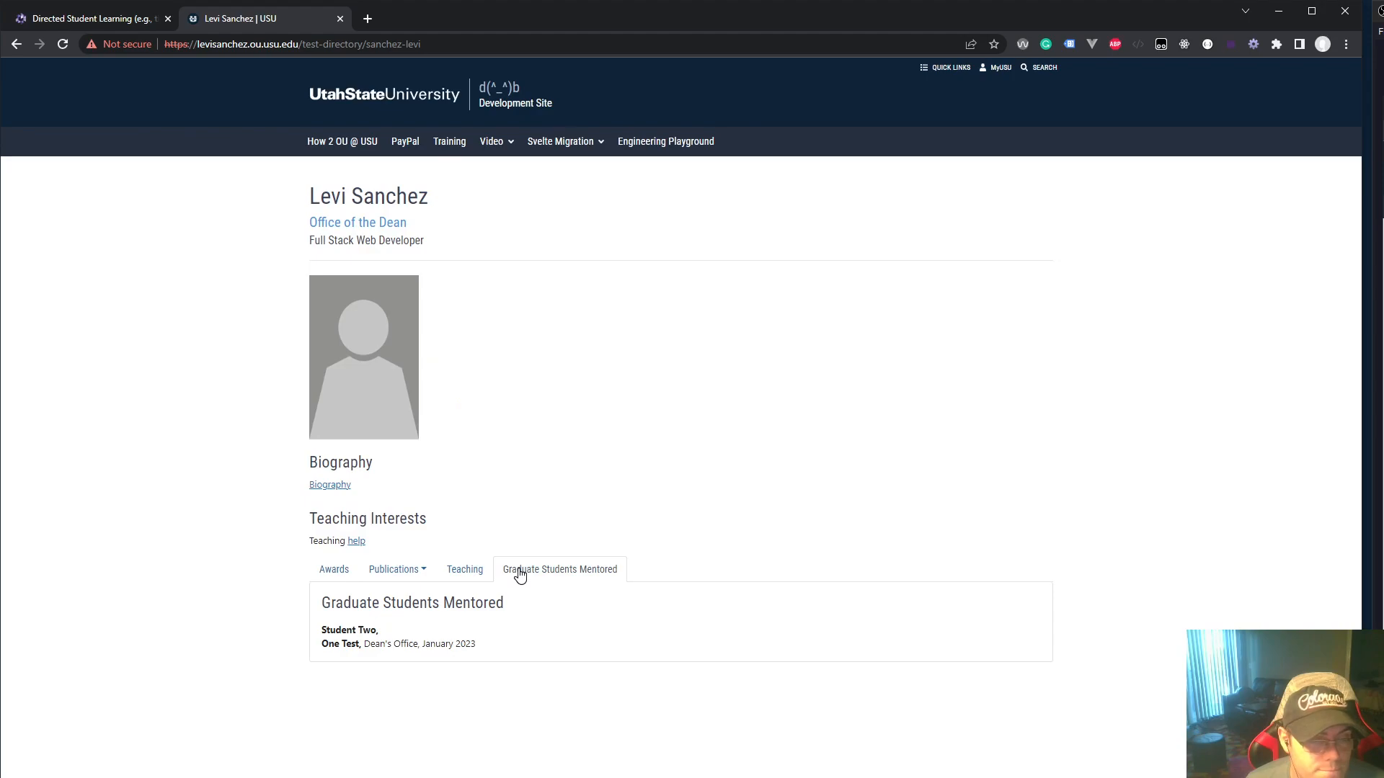
left_click_drag(327, 634, 404, 632)
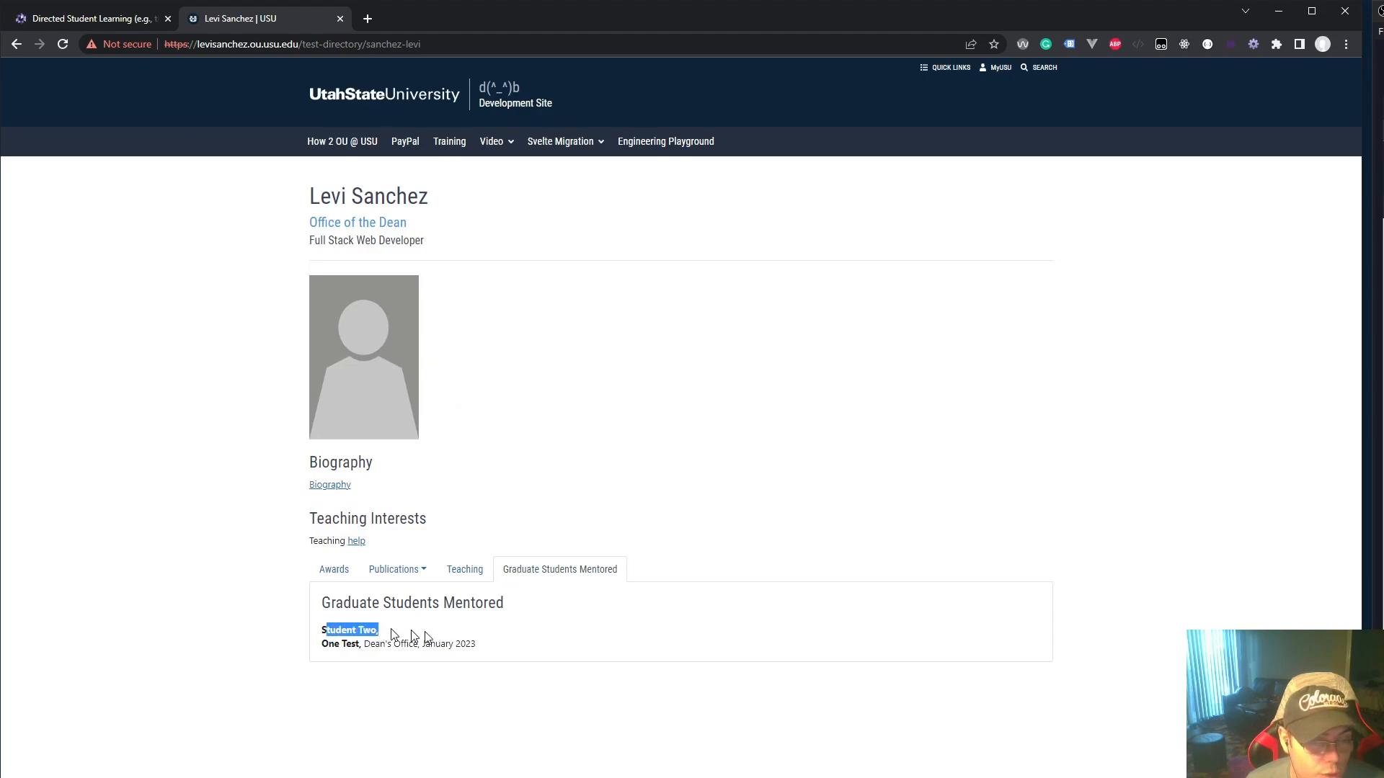
left_click(469, 632)
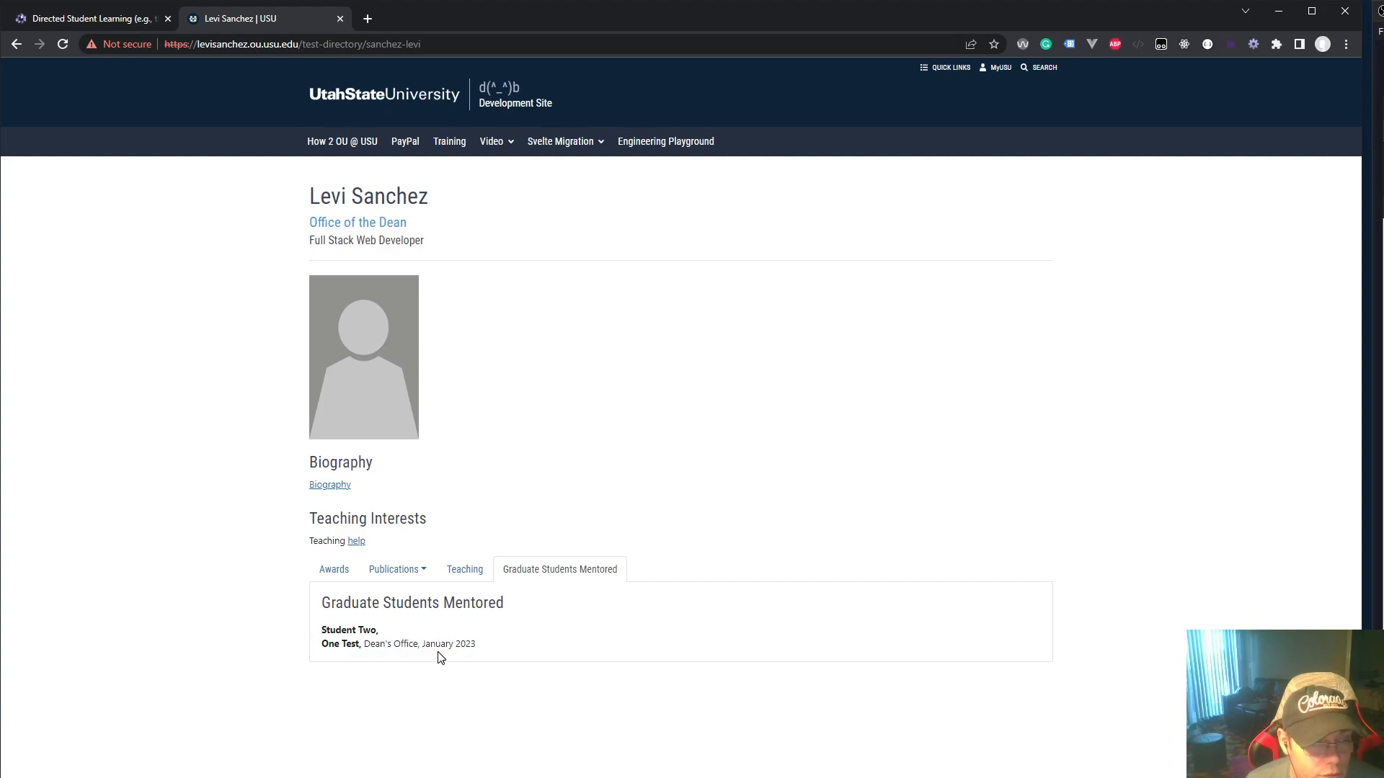
double_click(438, 644)
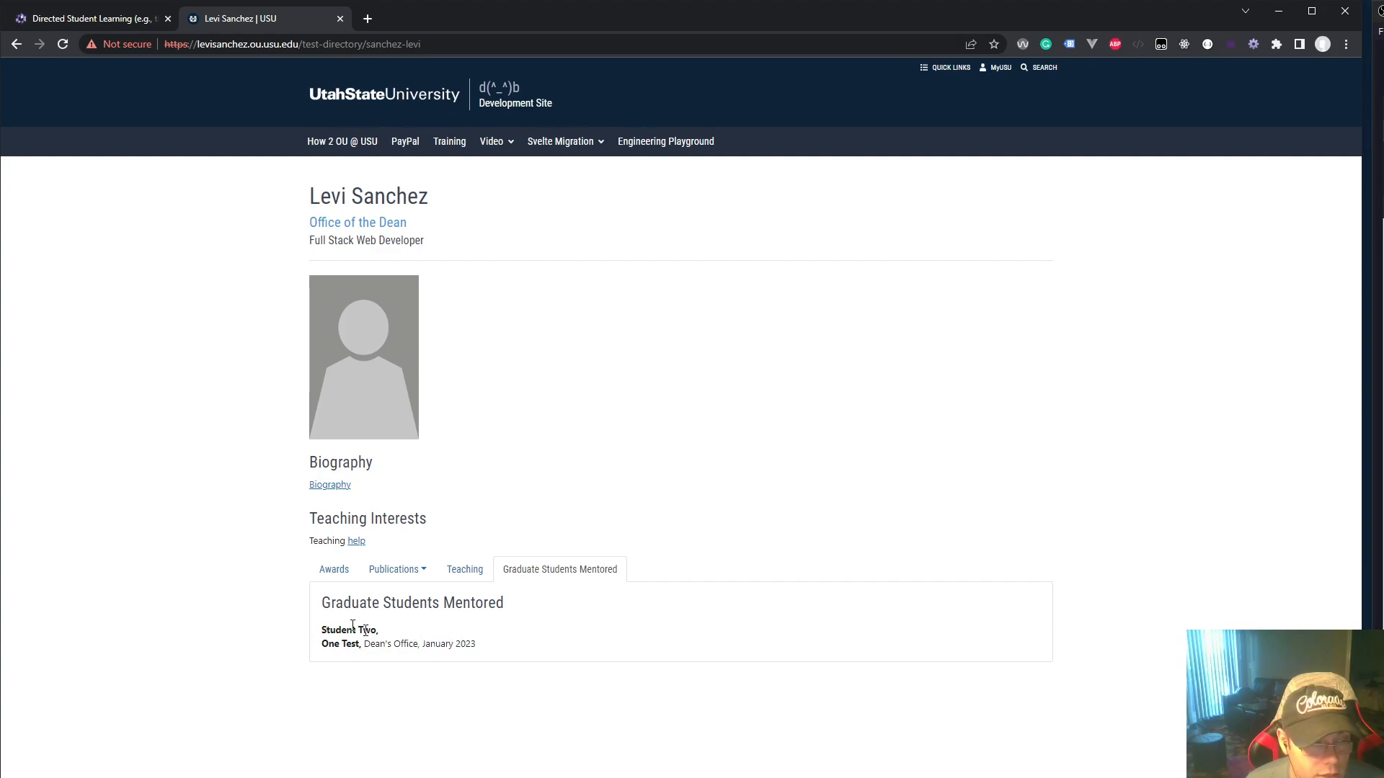
left_click_drag(365, 643, 403, 644)
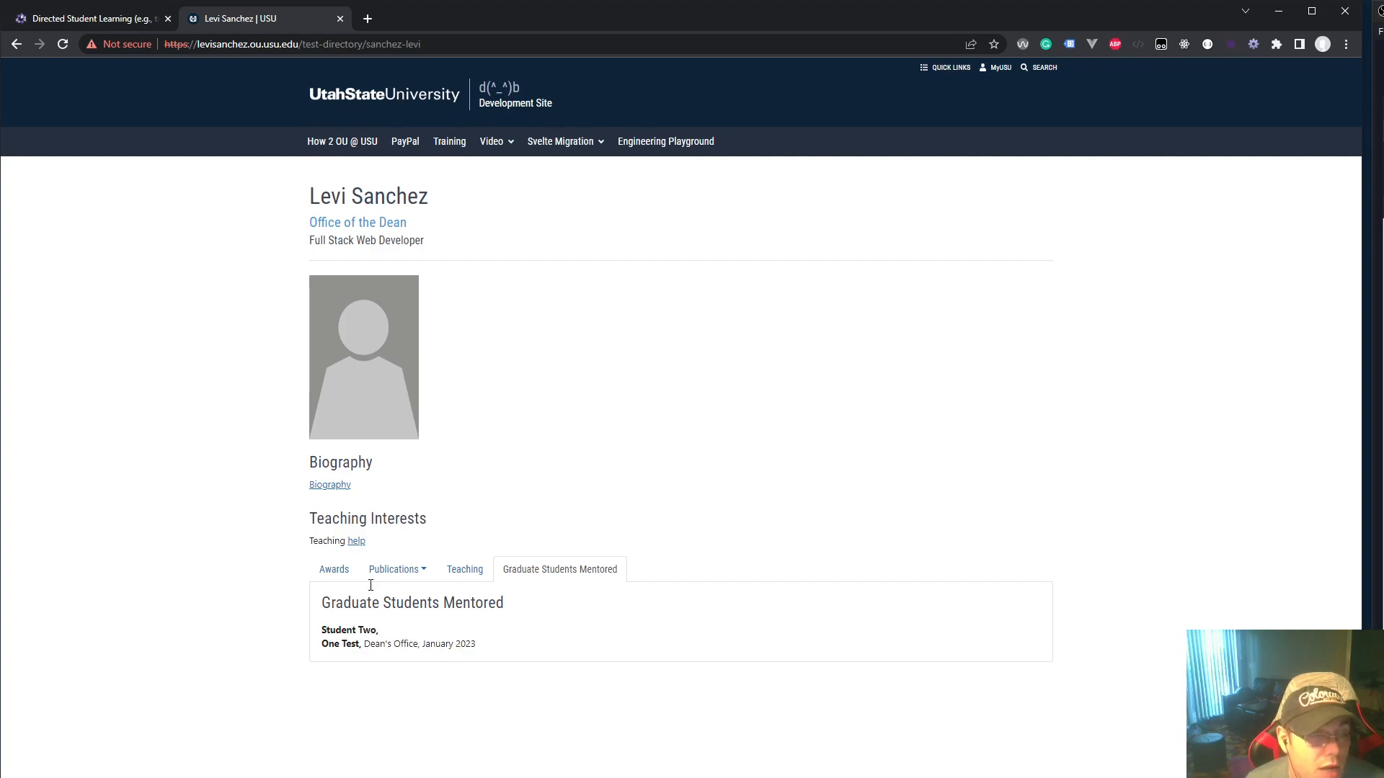
Step: Set the Dissertation Committee Chair record's Date Started year to 2021 in Faculty Success and save the record
left_click(123, 21)
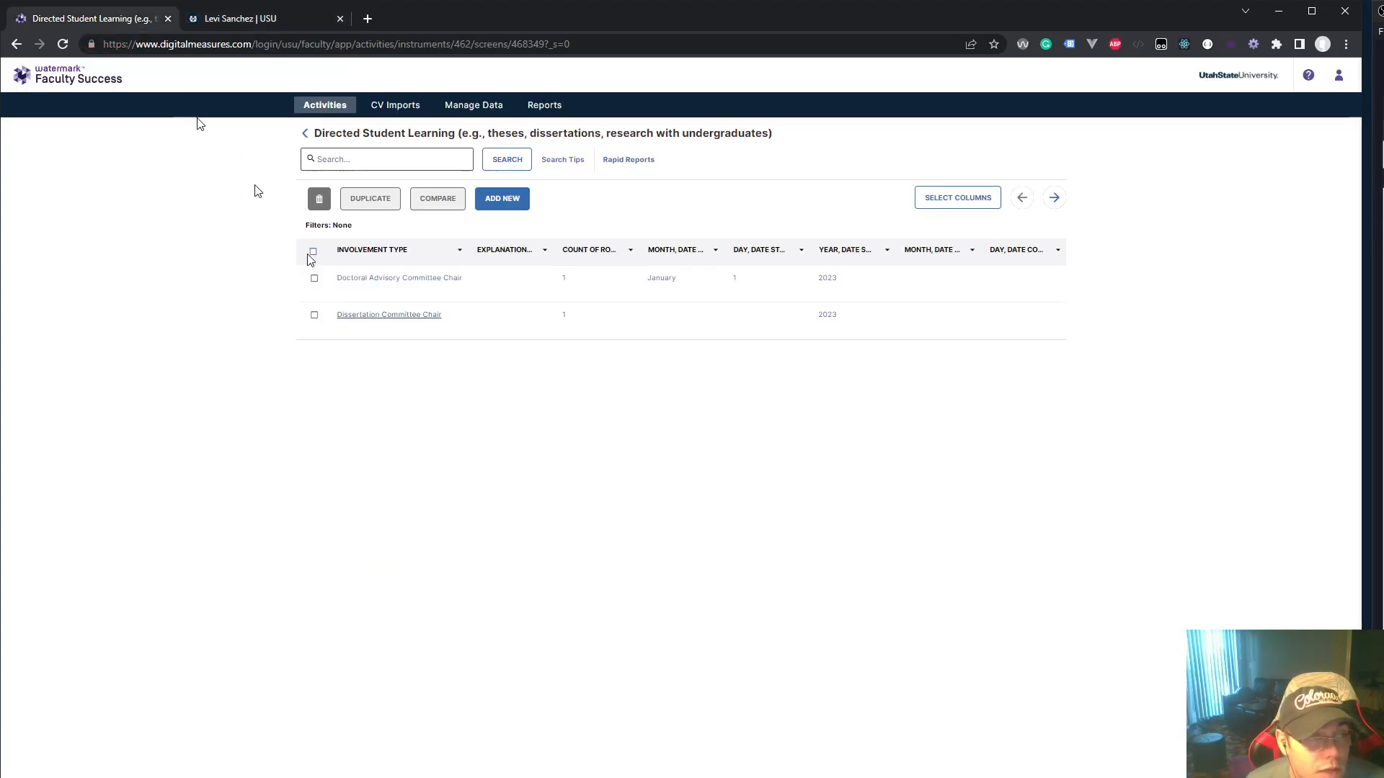
left_click(369, 317)
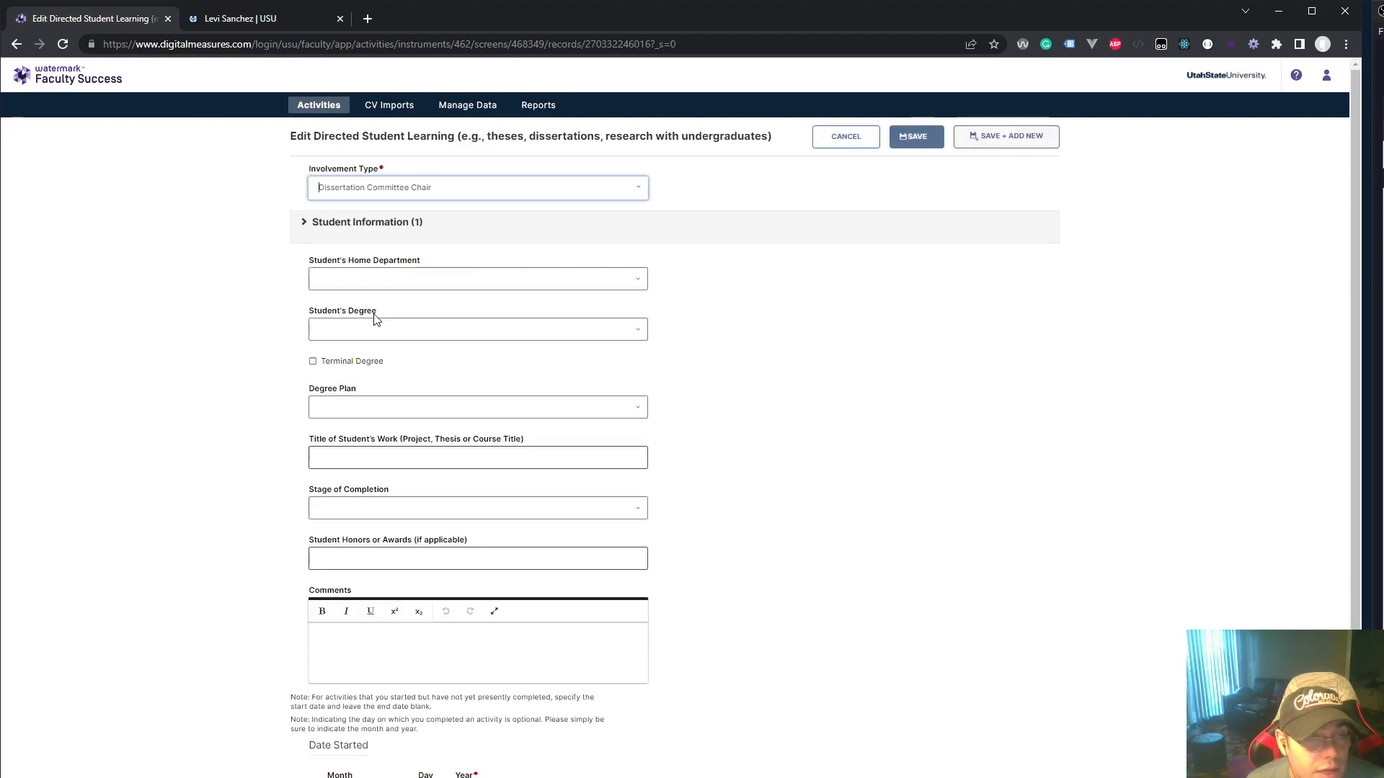
scroll(703, 668, "down", 3)
left_click(485, 565)
type("1")
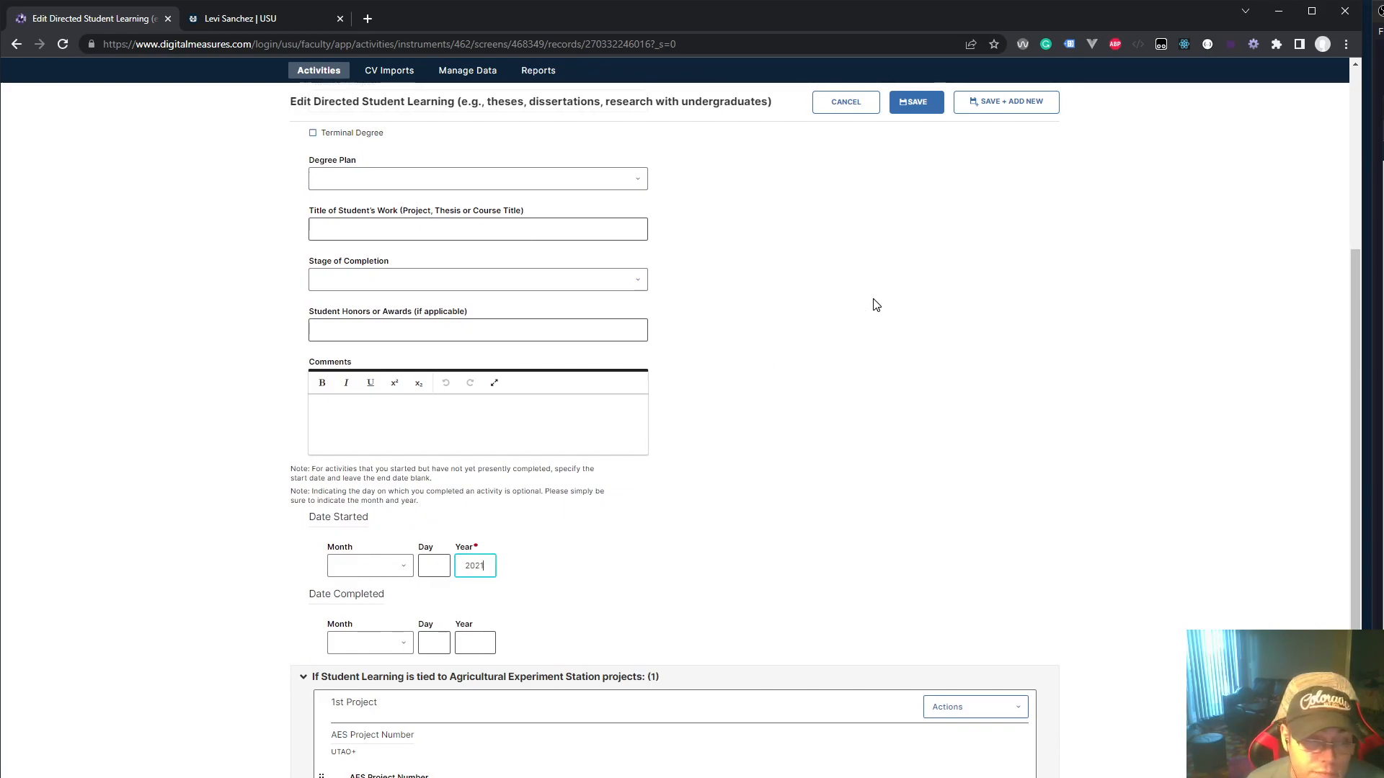
scroll(802, 423, "up", 3)
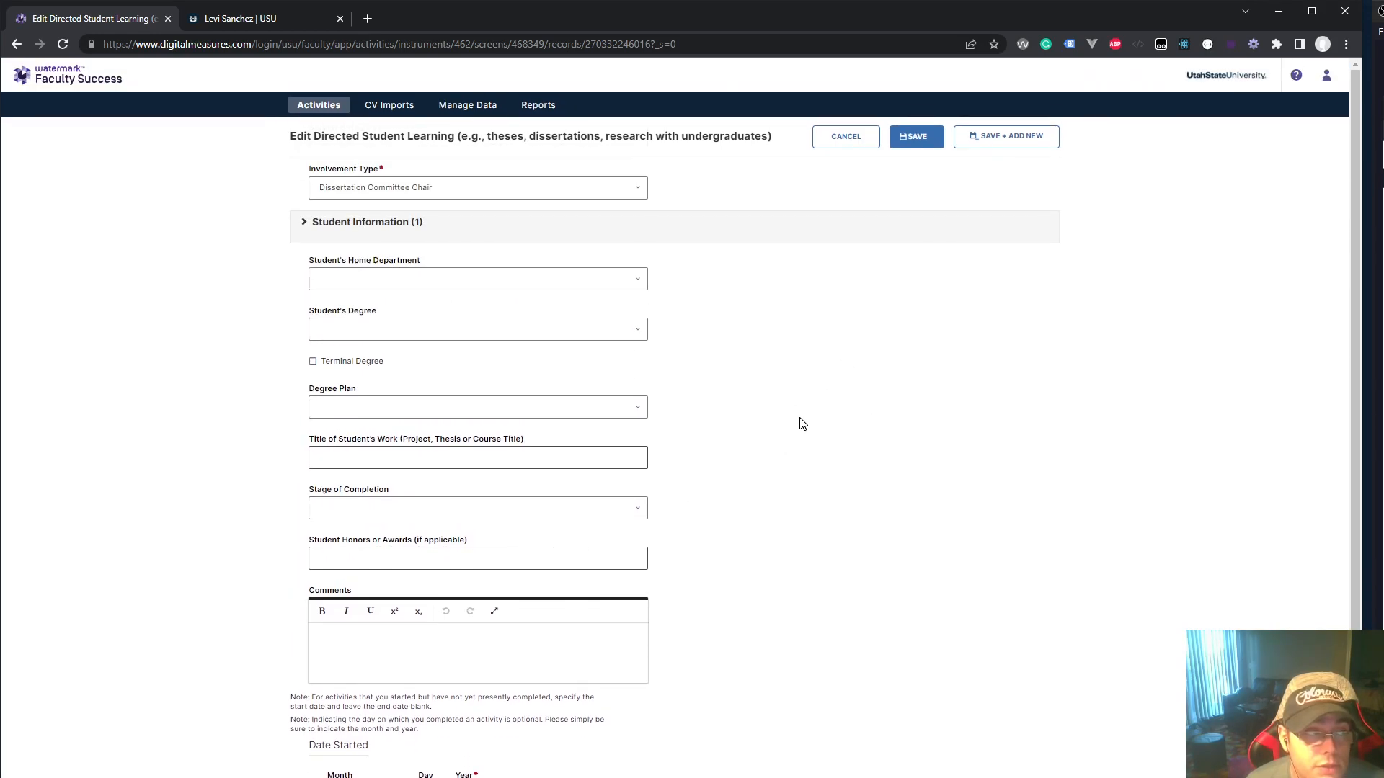
left_click(906, 145)
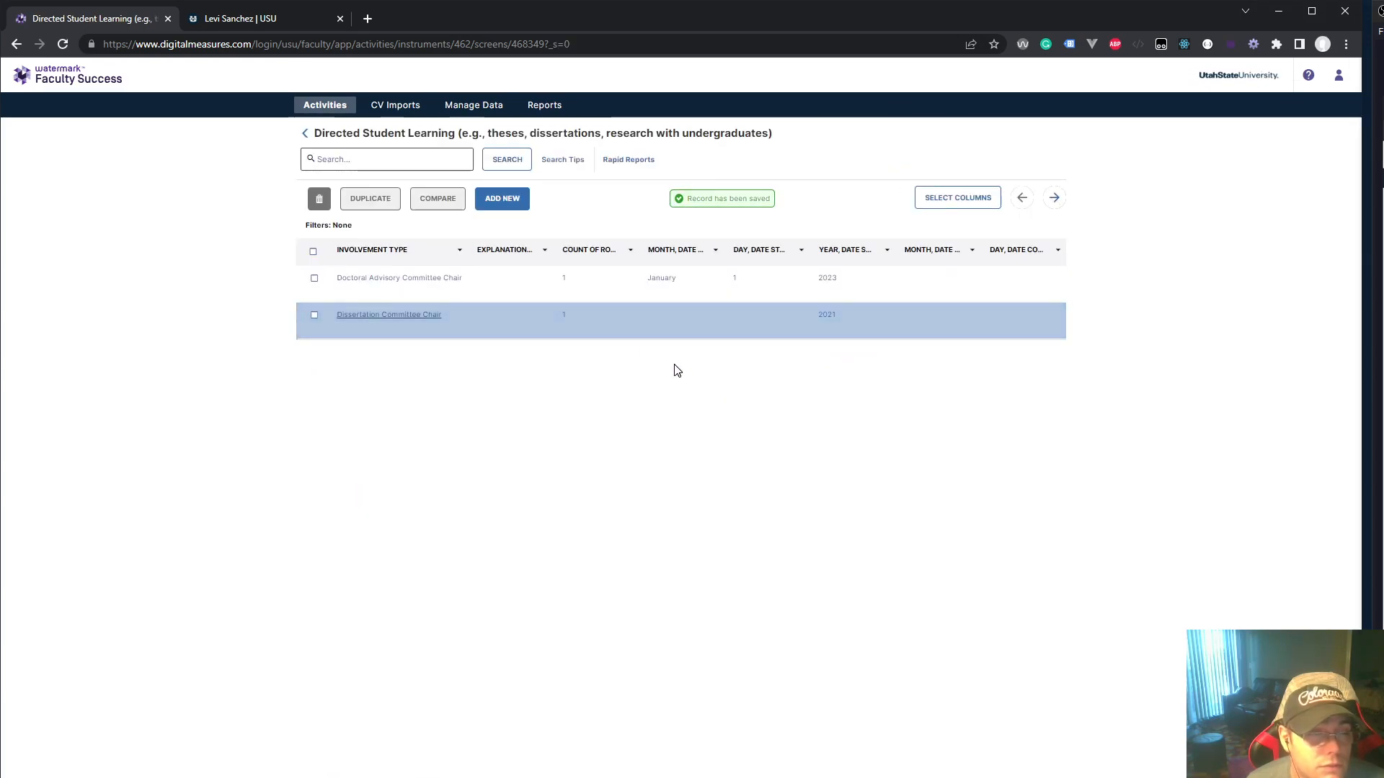
Step: Reload the public profile past the certificate warning and compare the order of Graduate Students Mentored with the Faculty Success records
left_click(279, 17)
left_click(62, 45)
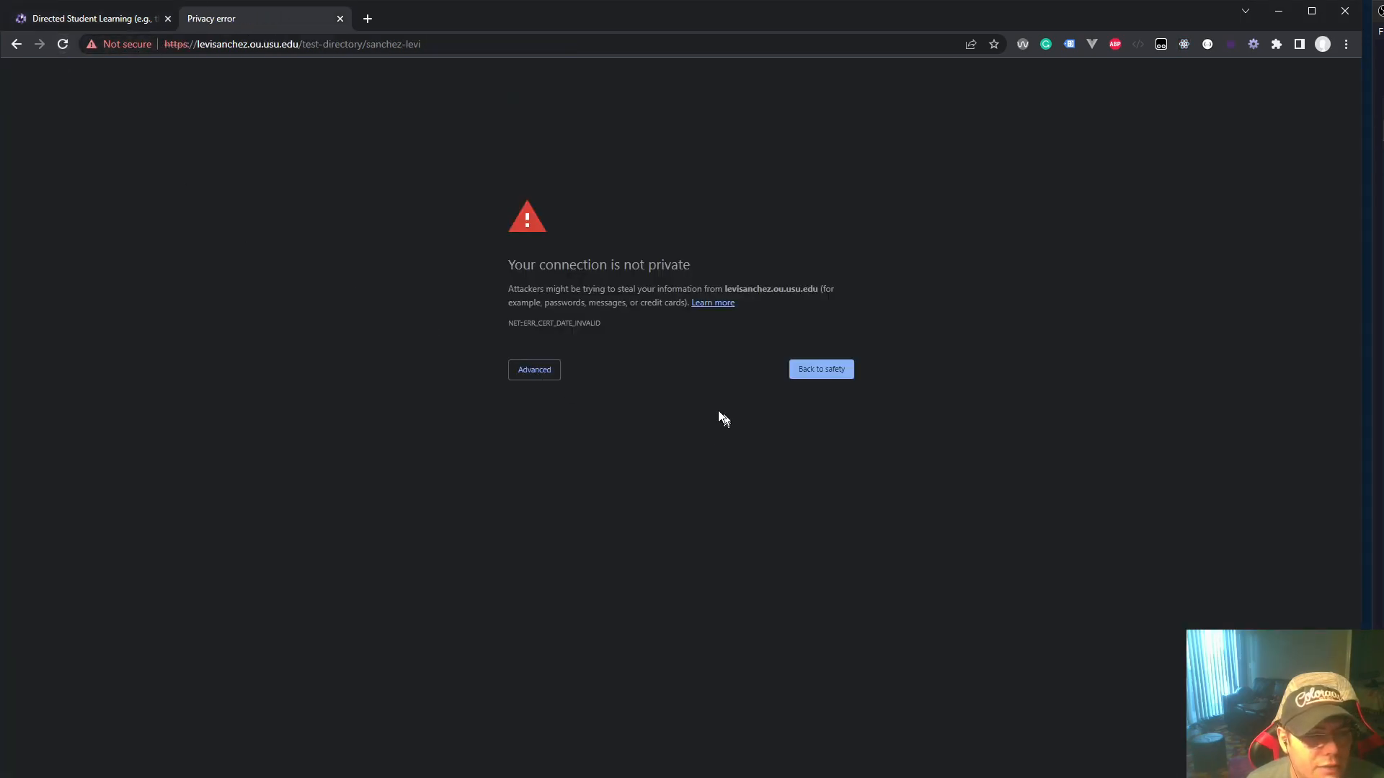
left_click(529, 373)
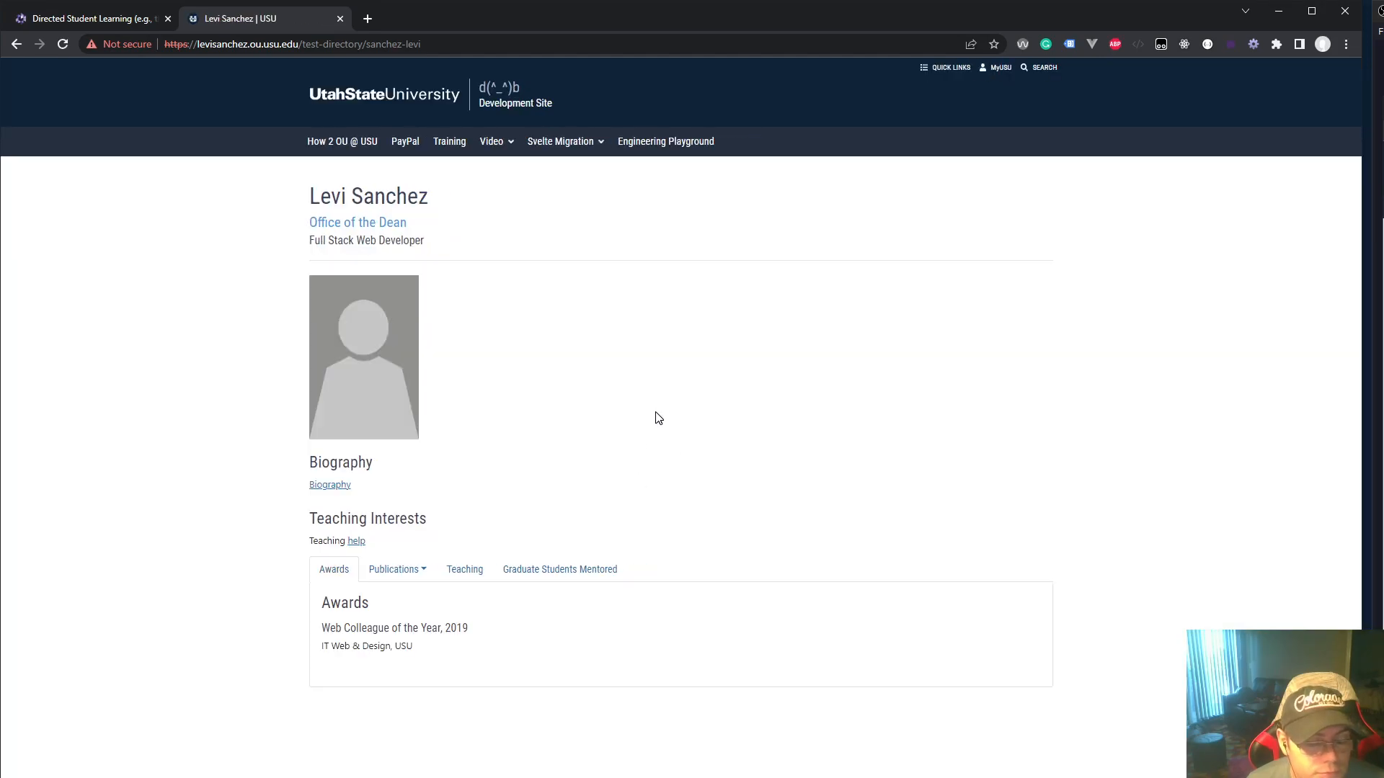
left_click(601, 570)
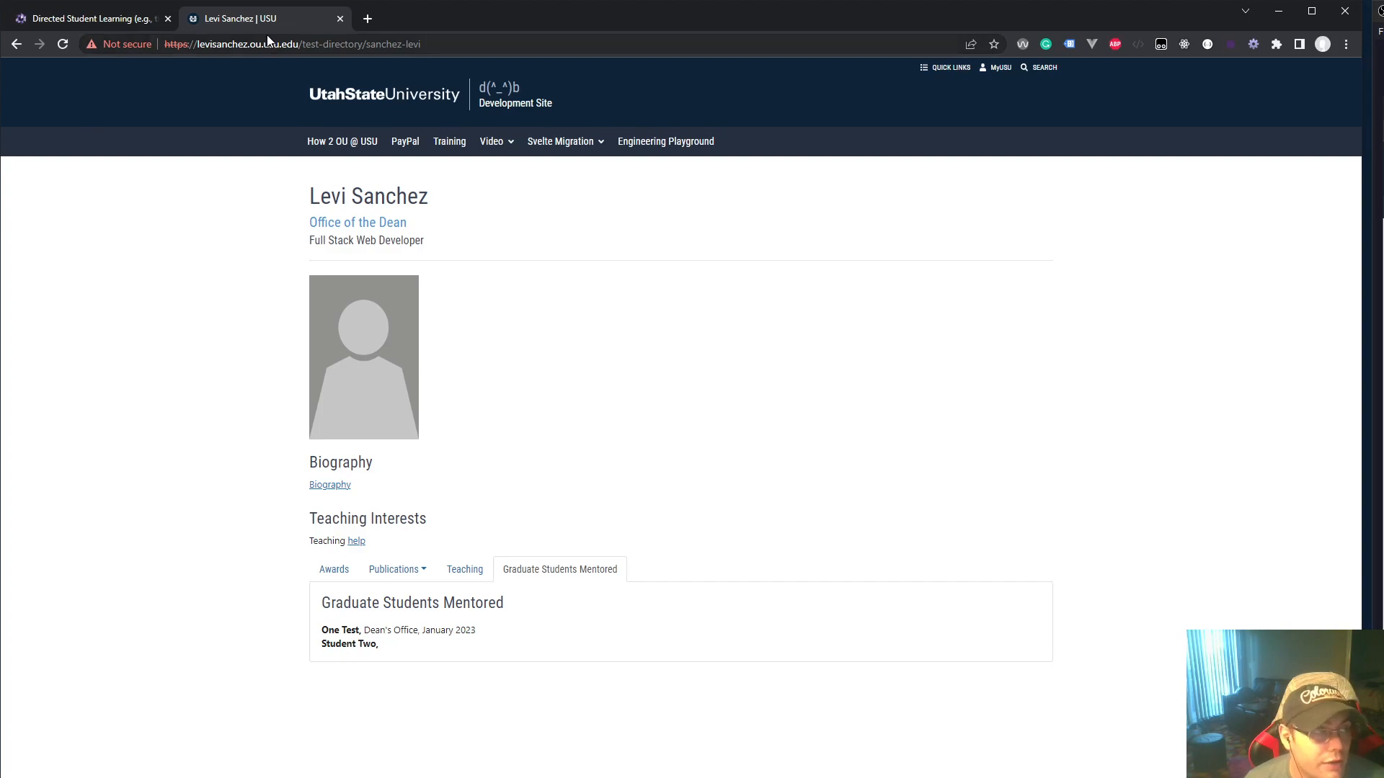
left_click(113, 20)
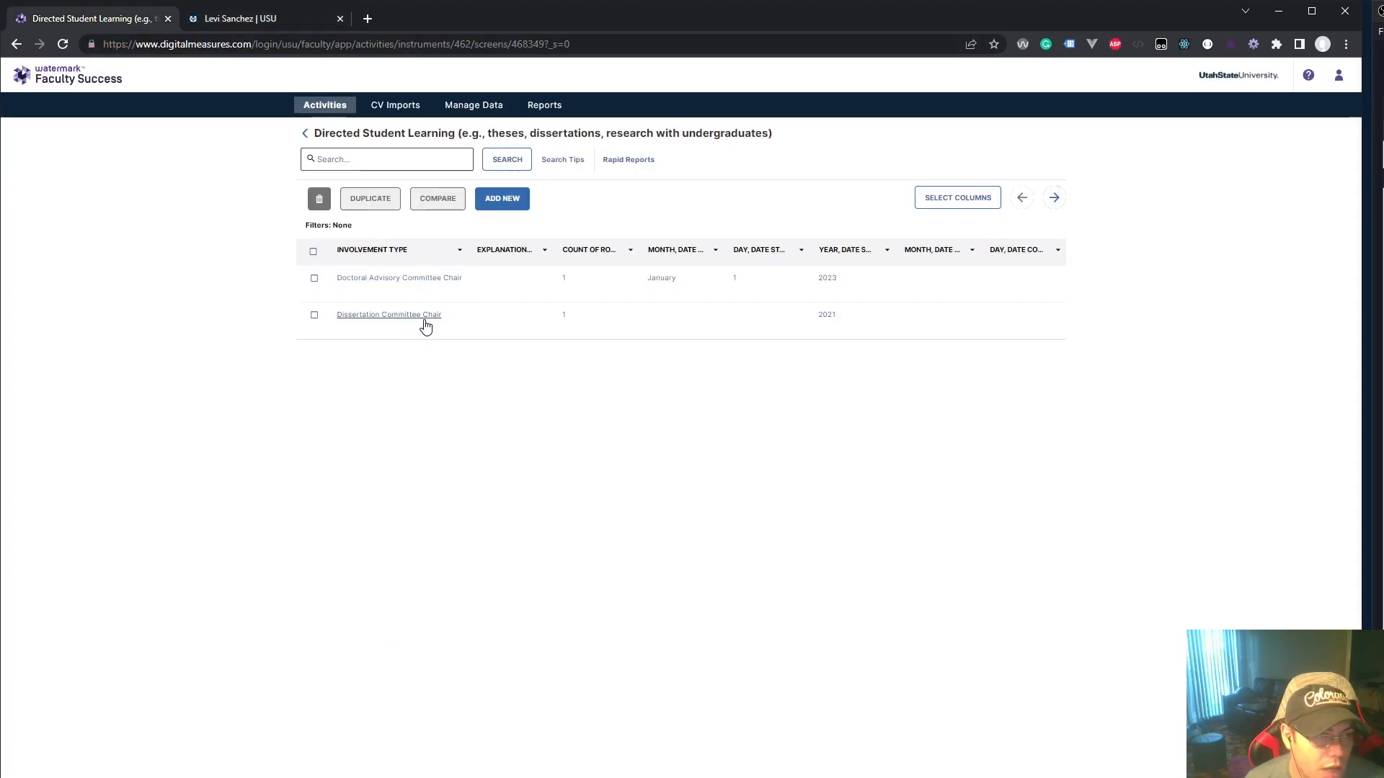
left_click(235, 19)
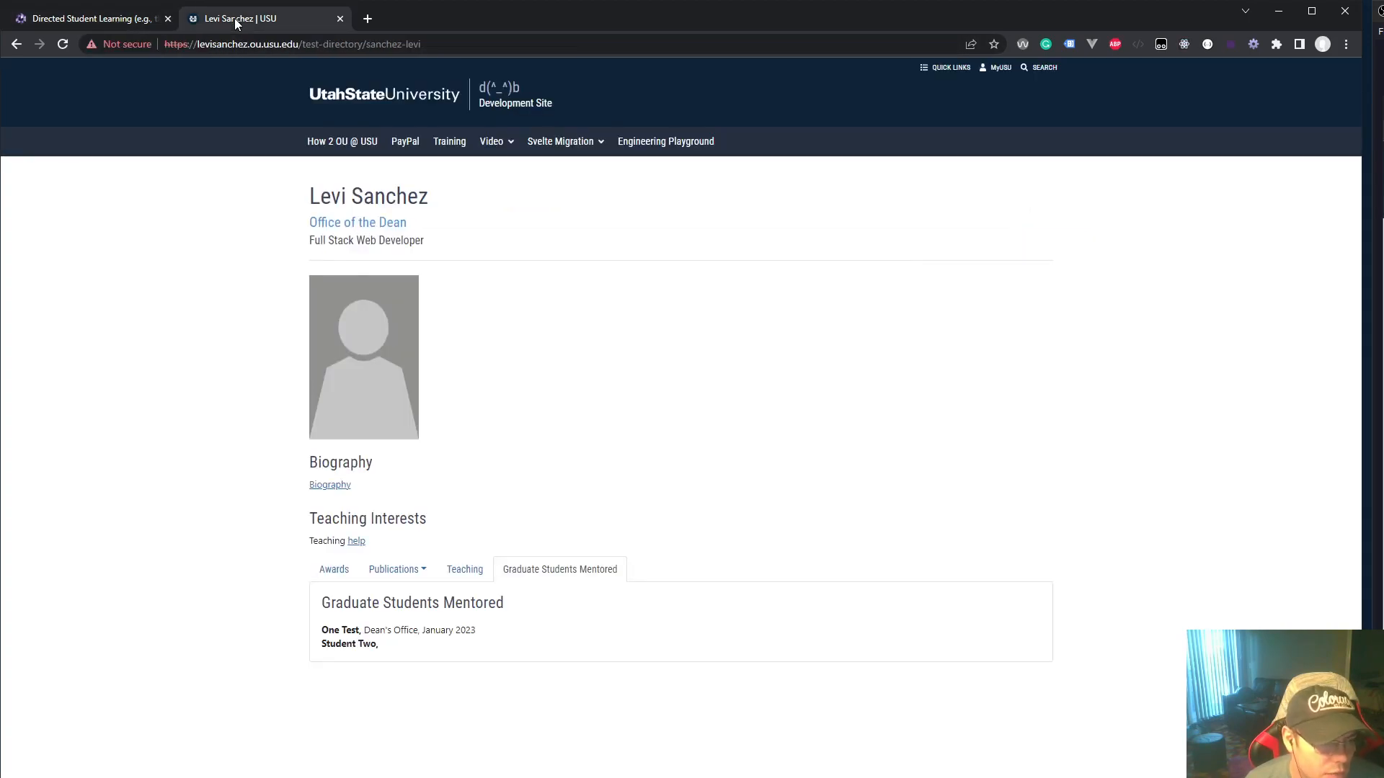
Step: Replace the first student's last name in the Dissertation Committee Chair record's Student Information and save the record
left_click(113, 20)
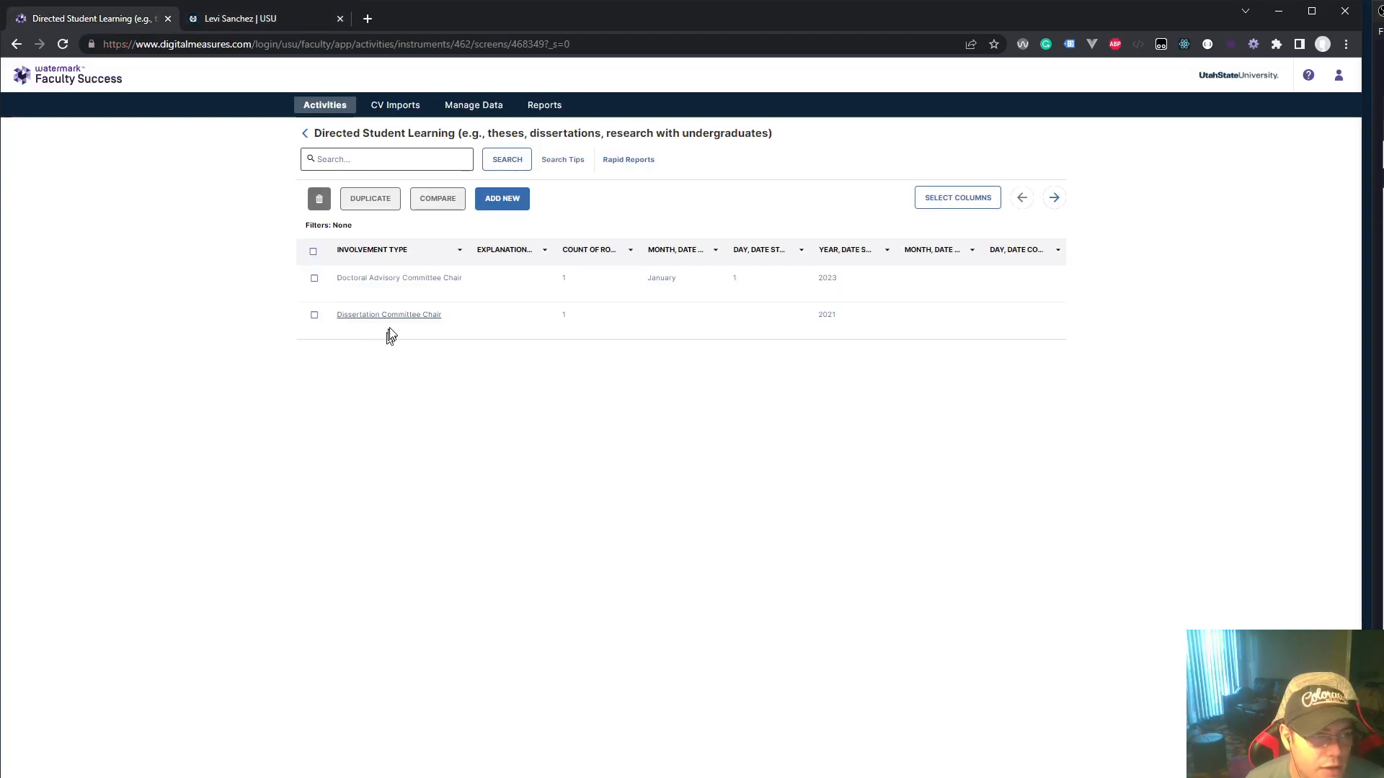
left_click(409, 318)
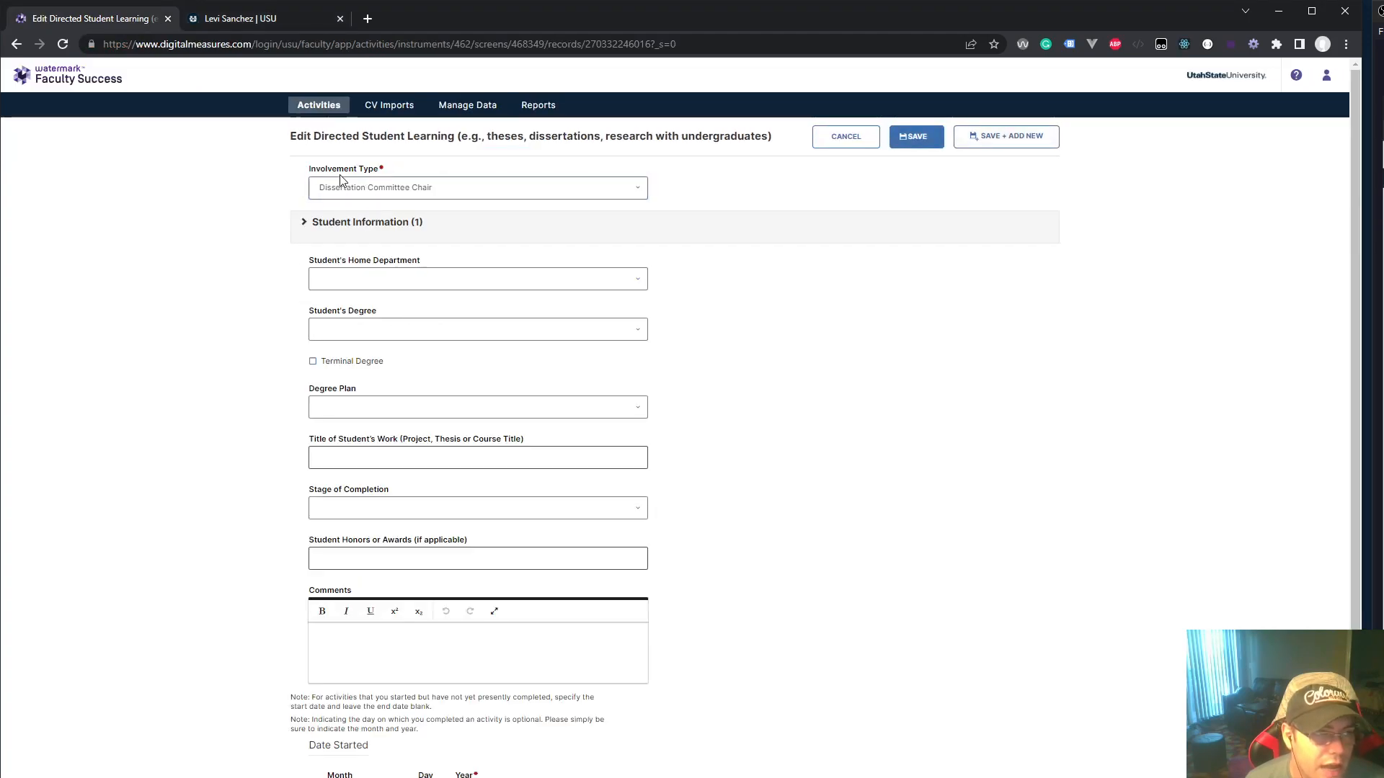
left_click(349, 226)
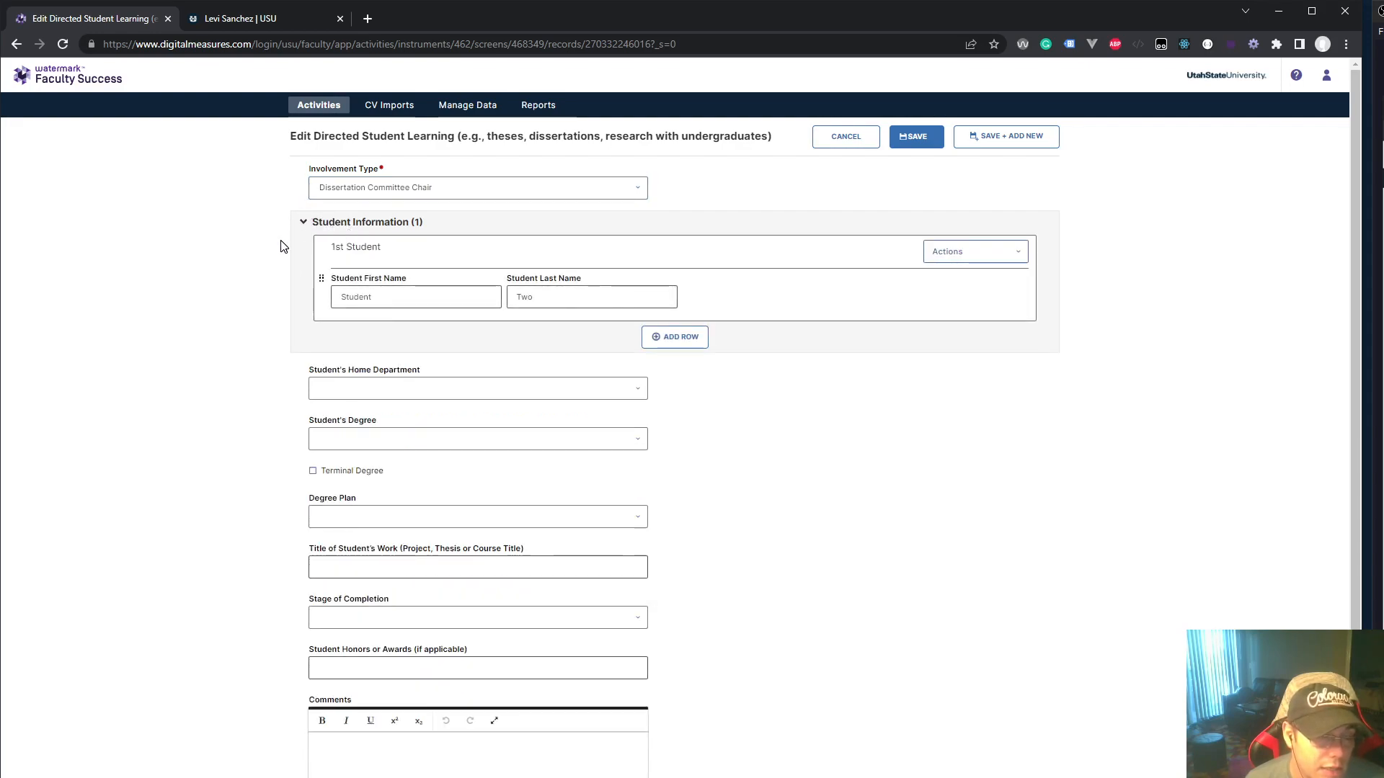
left_click(519, 298)
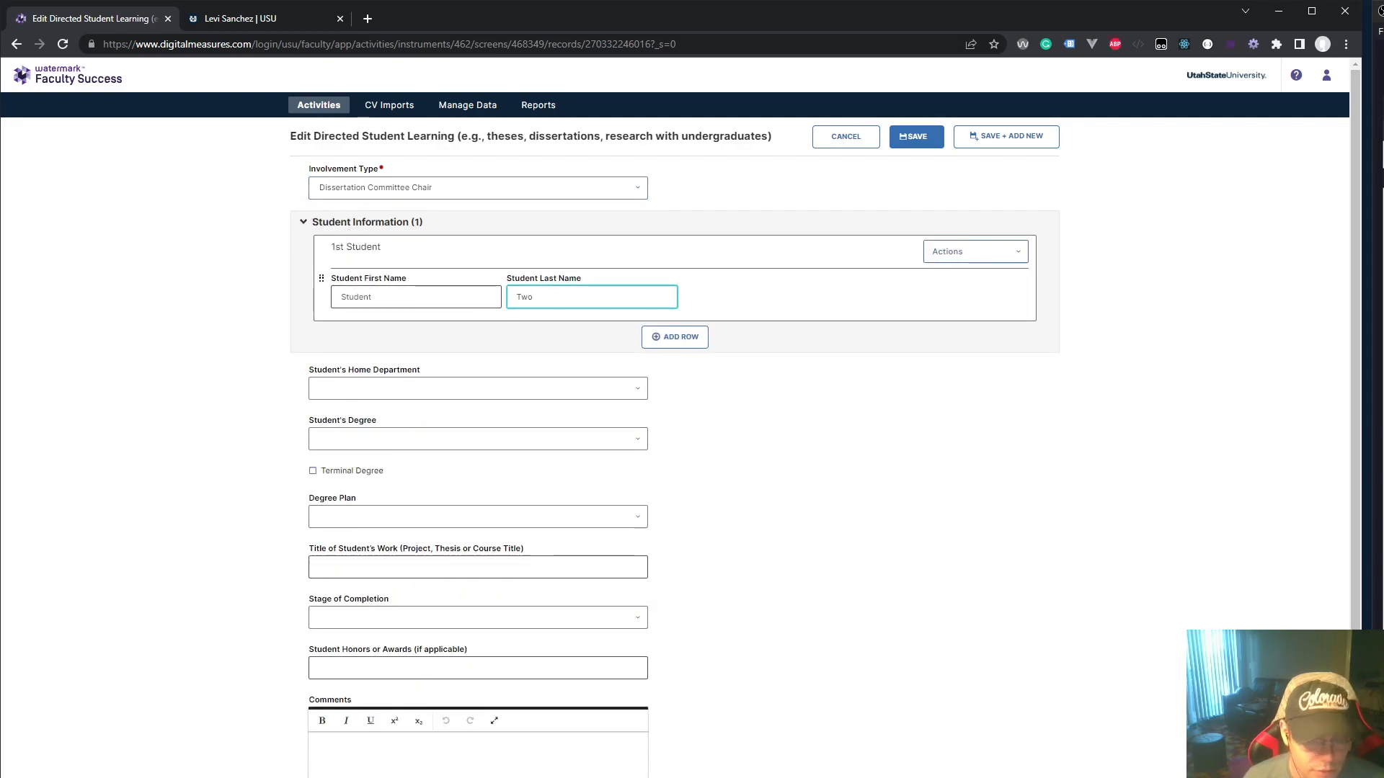
key("BackSpace")
key("BackSpace")
type("est")
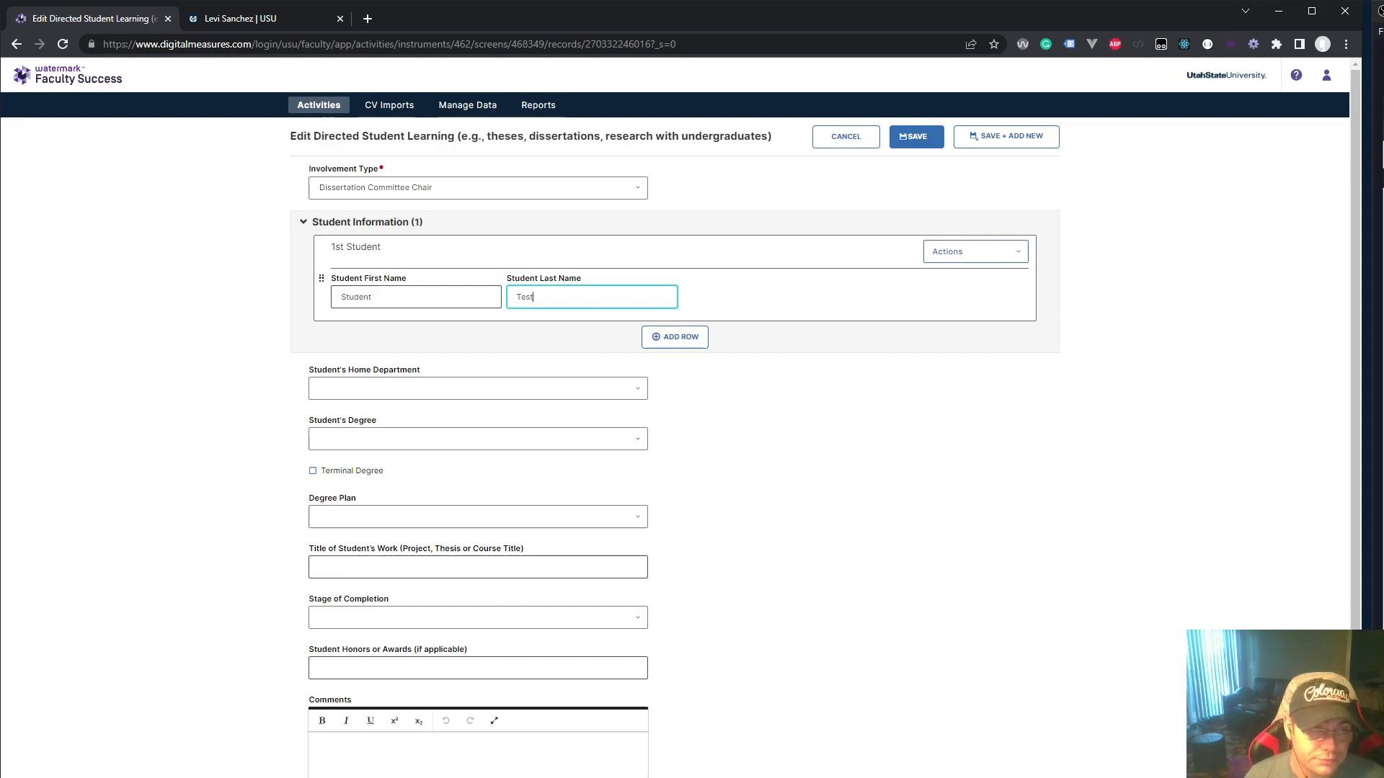
left_click(827, 442)
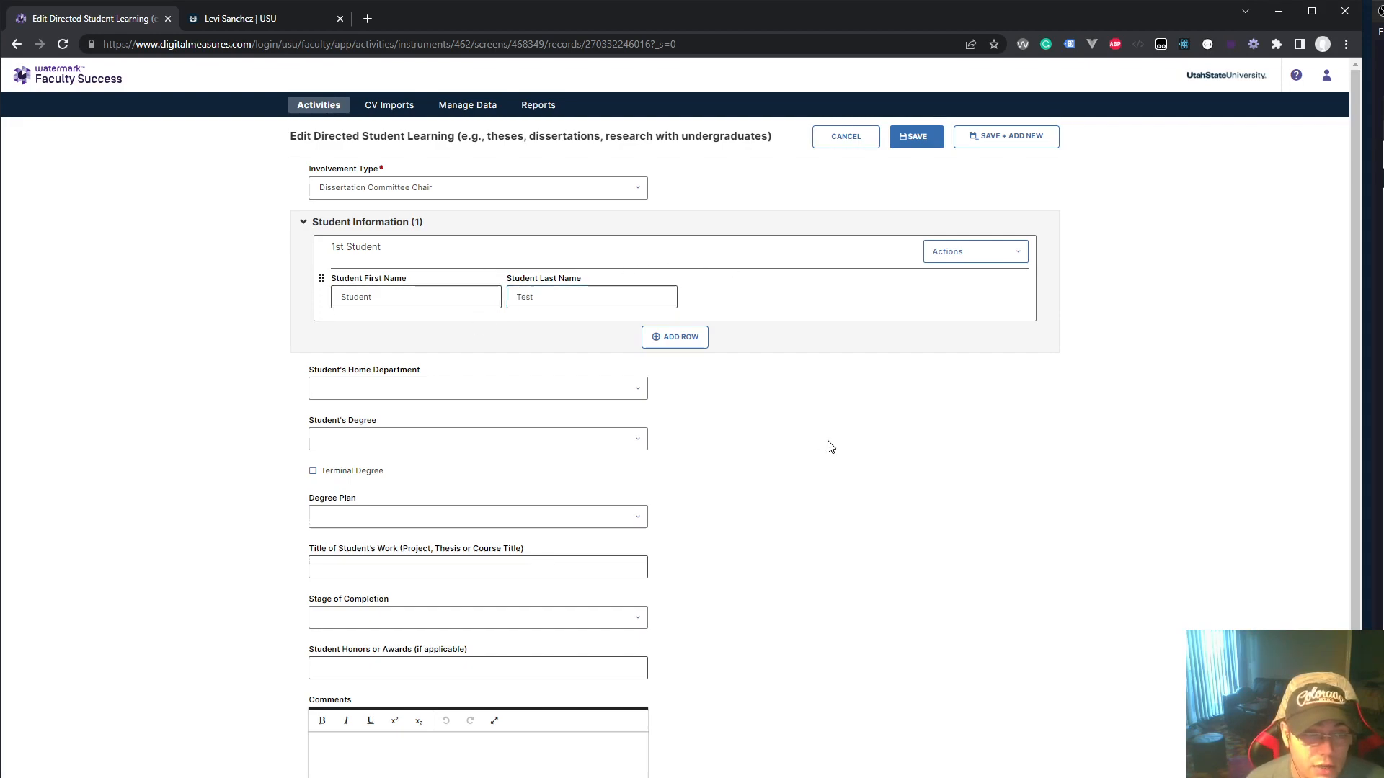
left_click(908, 138)
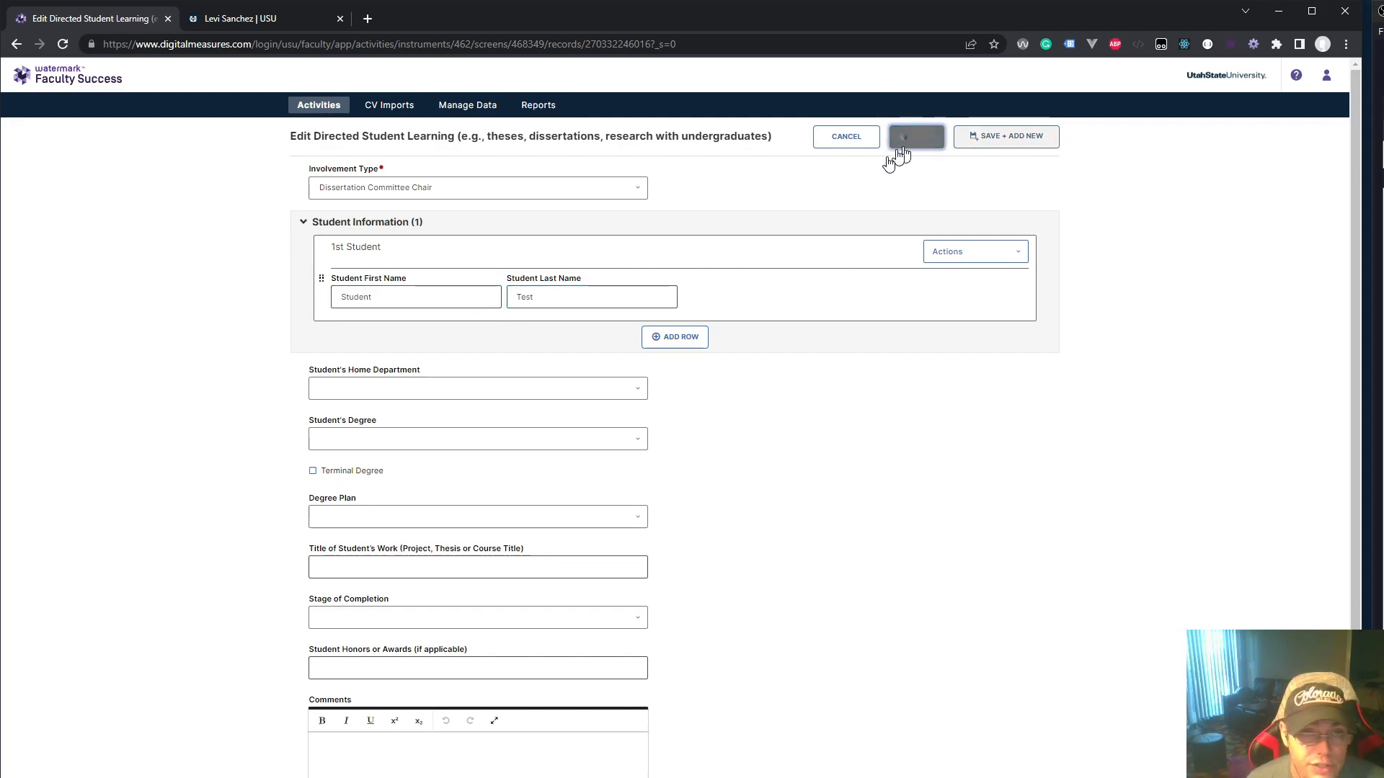
Step: Reload the public profile past the certificate warning and check the dissertation student's changed last name under Graduate Students Mentored
left_click(244, 19)
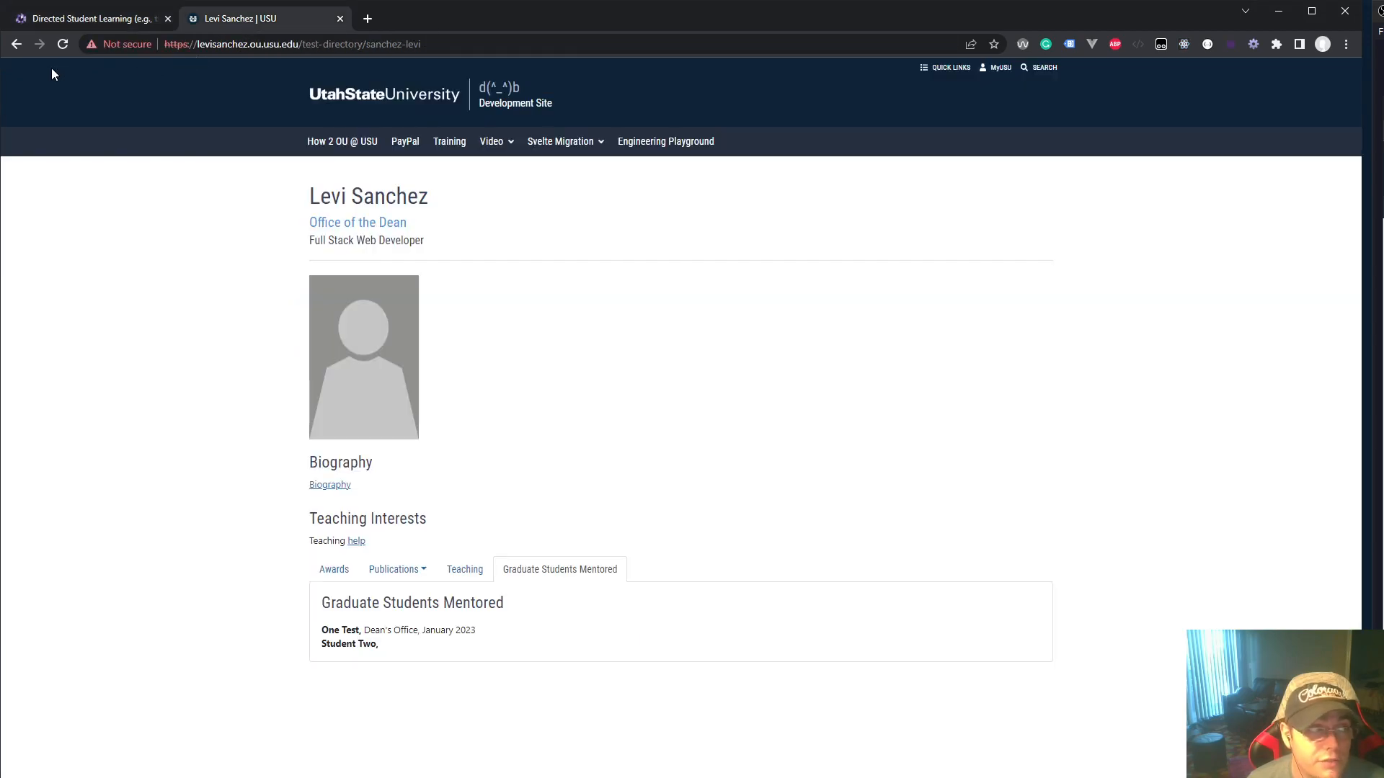
left_click(63, 44)
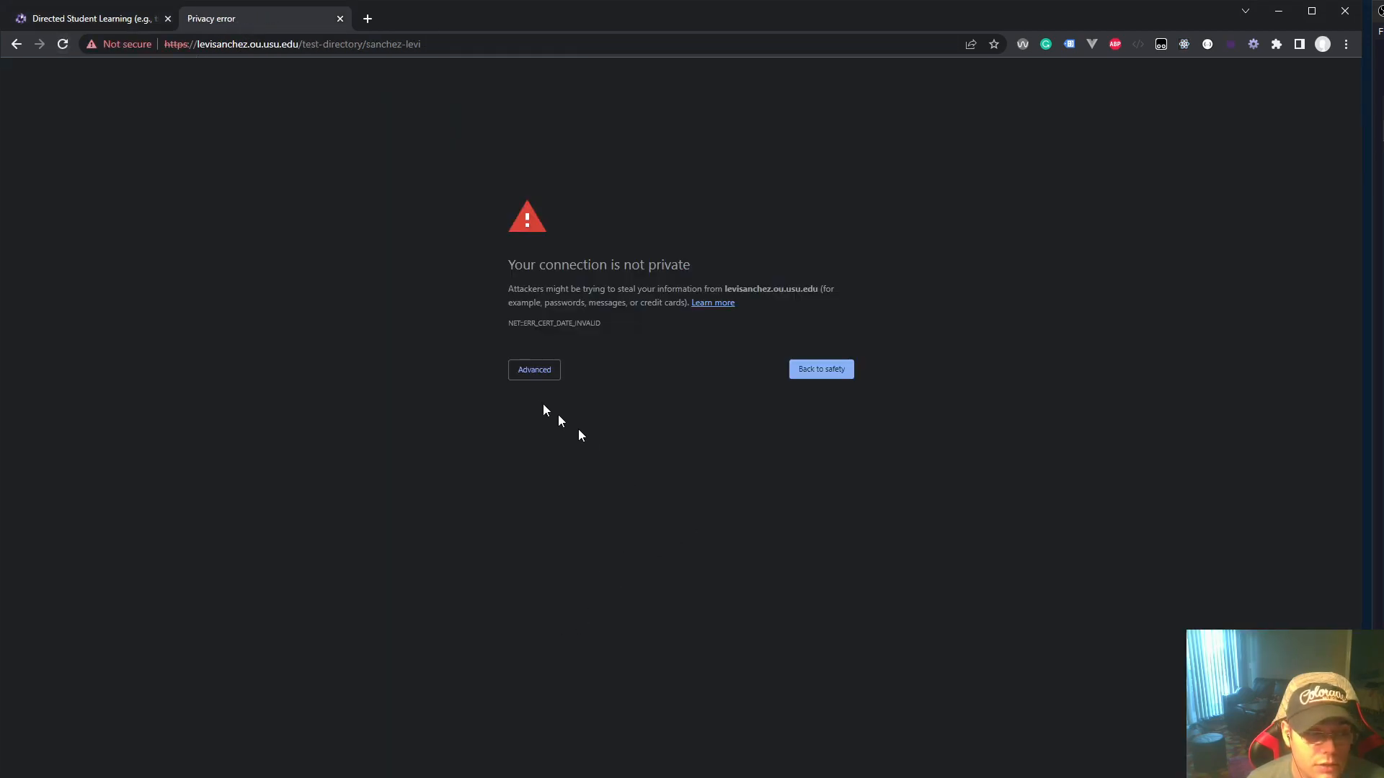
left_click(531, 374)
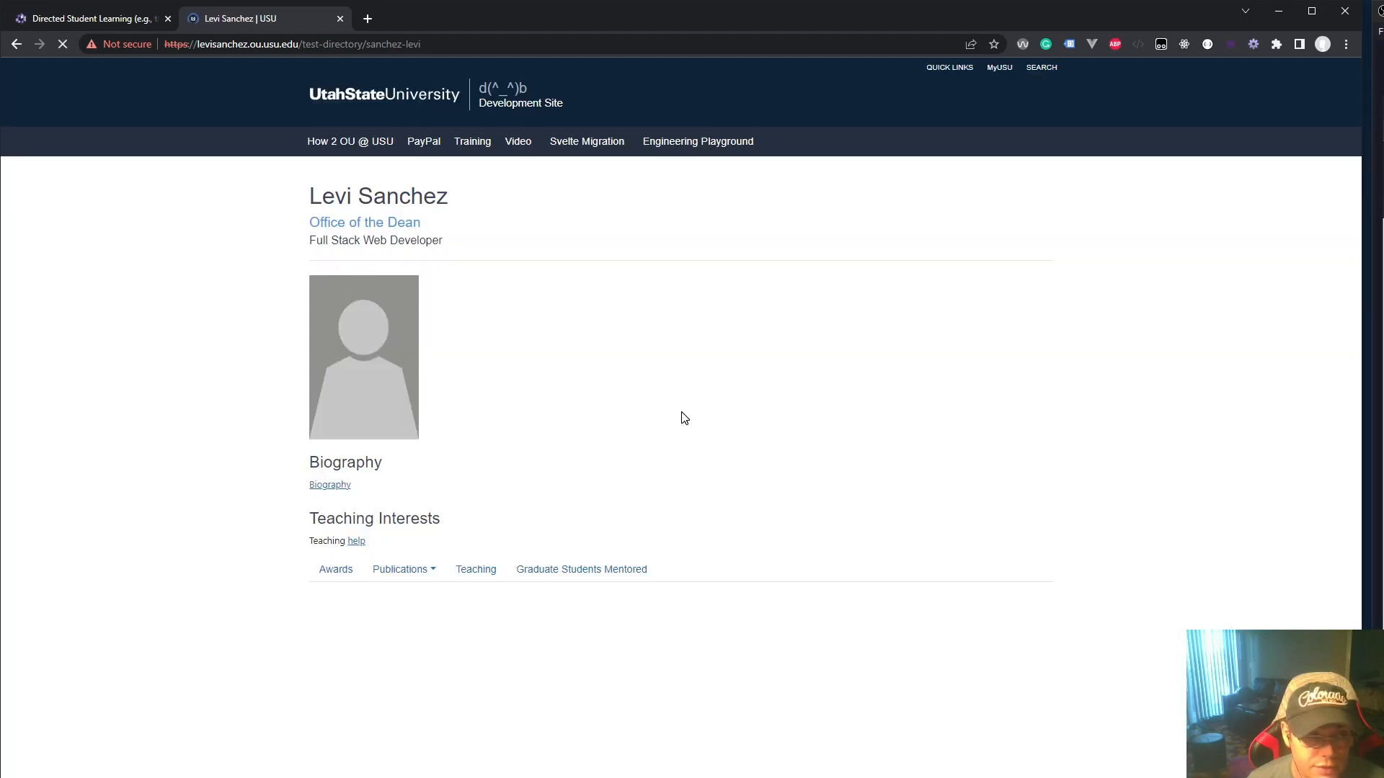
left_click(548, 583)
left_click_drag(379, 643, 299, 648)
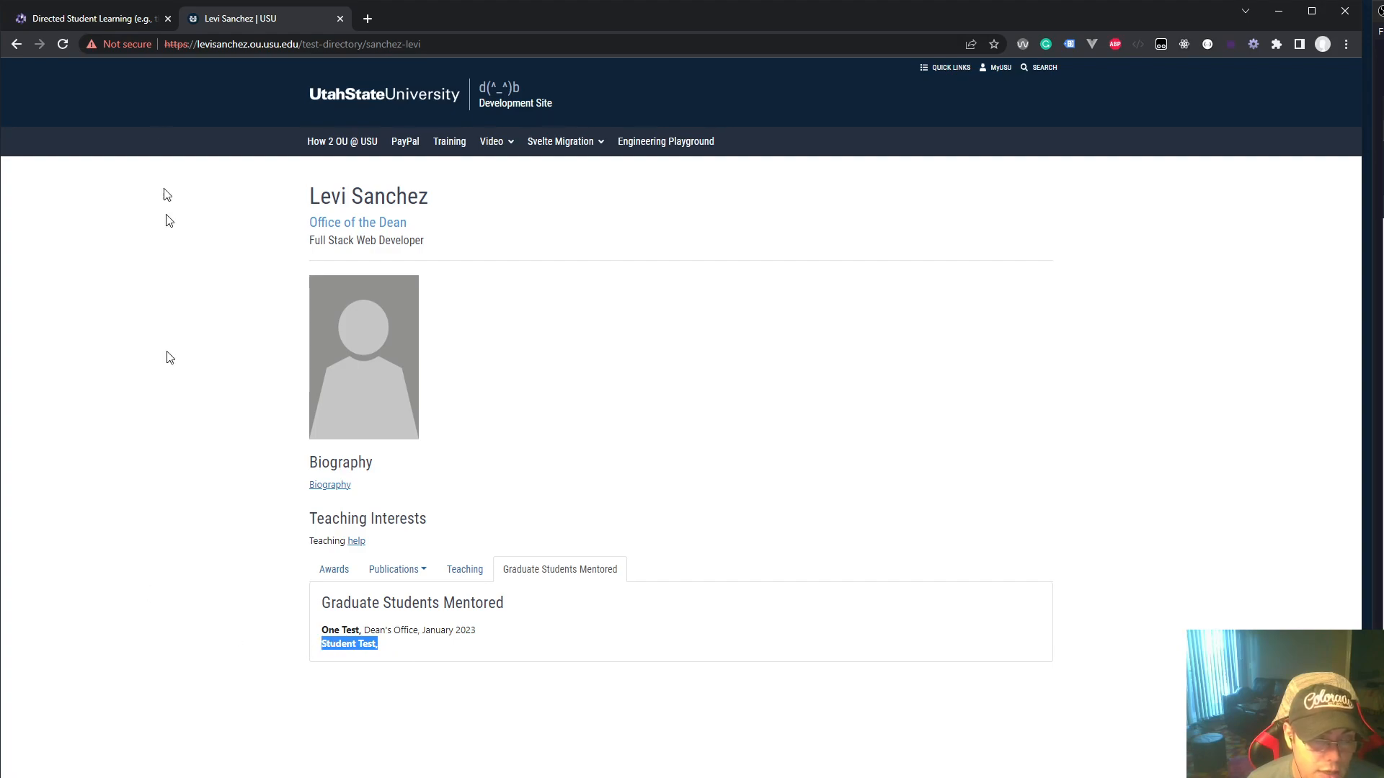
Step: Delete the Dissertation Committee Chair record from the Directed Student Learning list in Faculty Success, reviewing the deletion warning before confirming
left_click(93, 19)
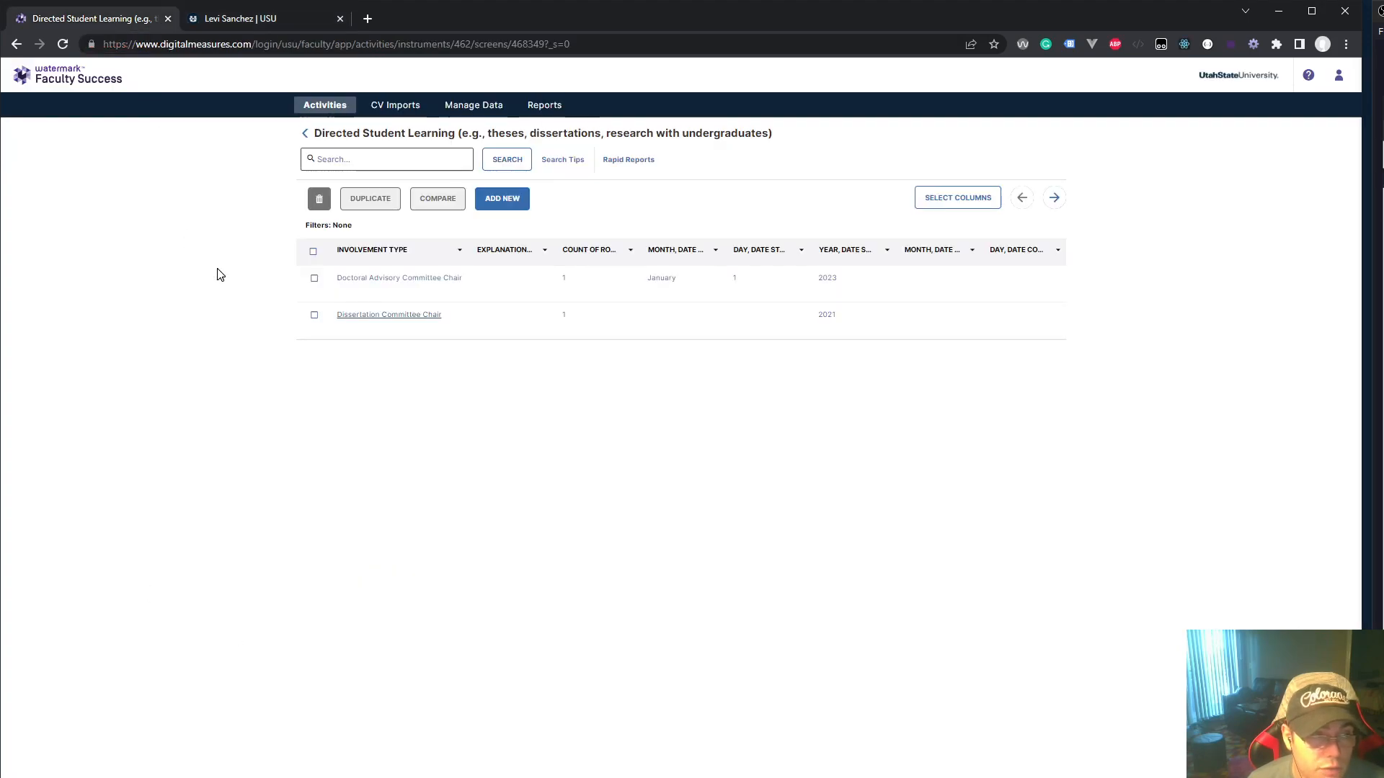
left_click(314, 316)
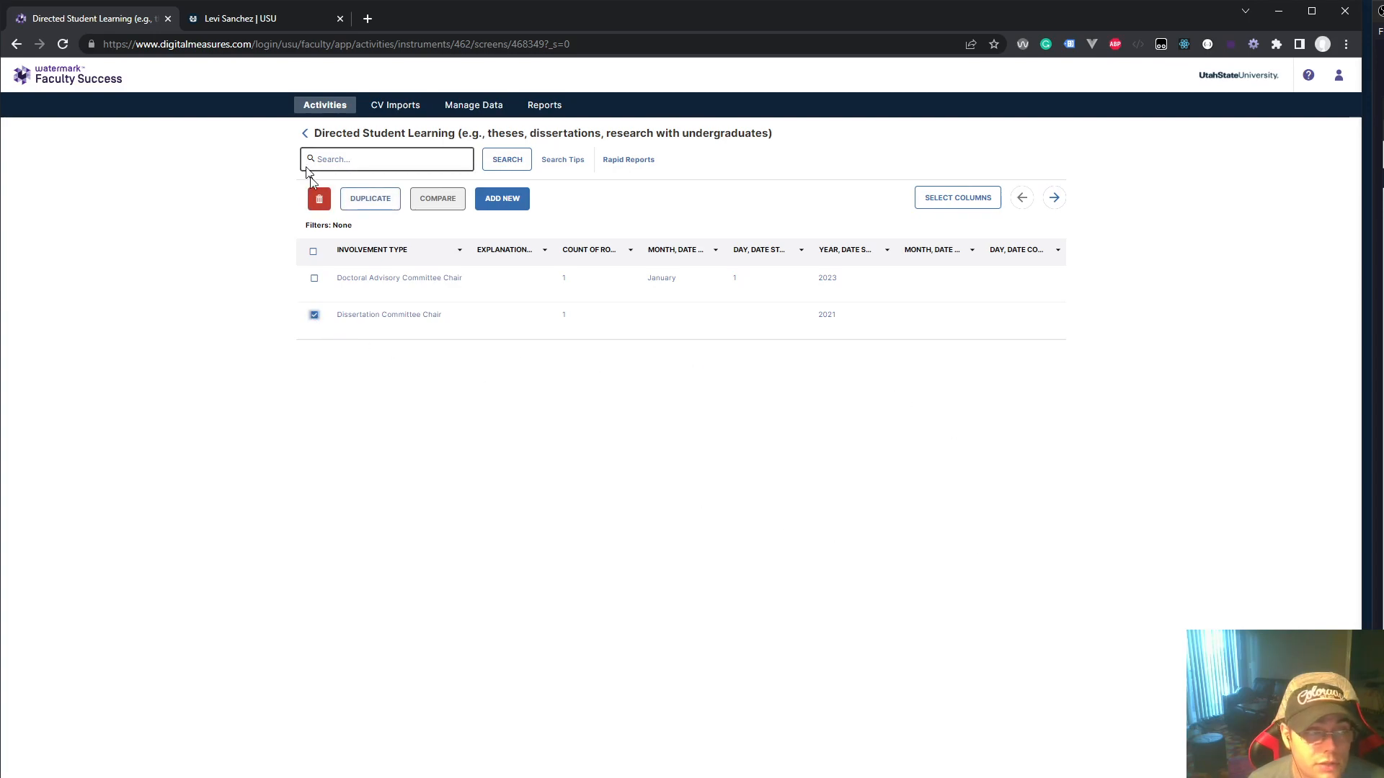
left_click(316, 202)
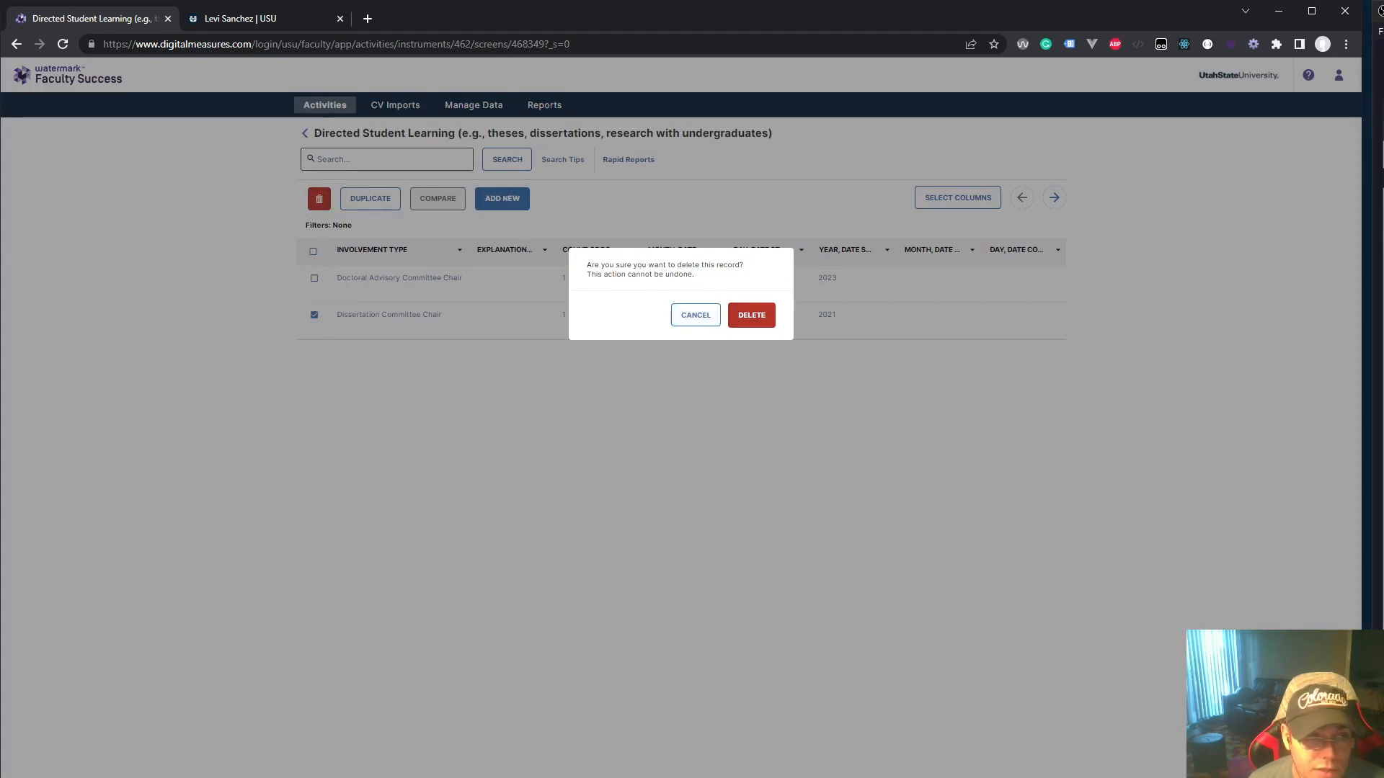
left_click_drag(688, 275, 581, 274)
double_click(640, 274)
triple_click(640, 275)
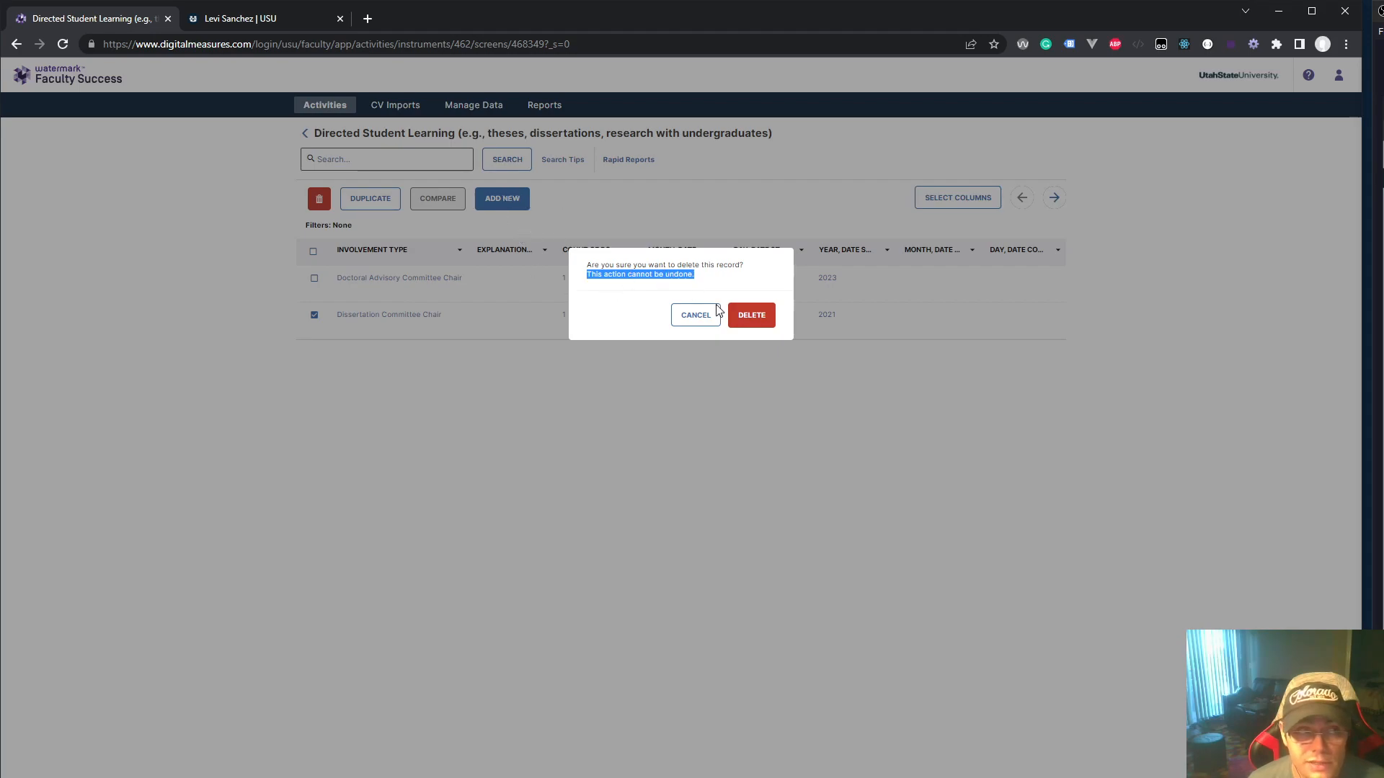
left_click(752, 315)
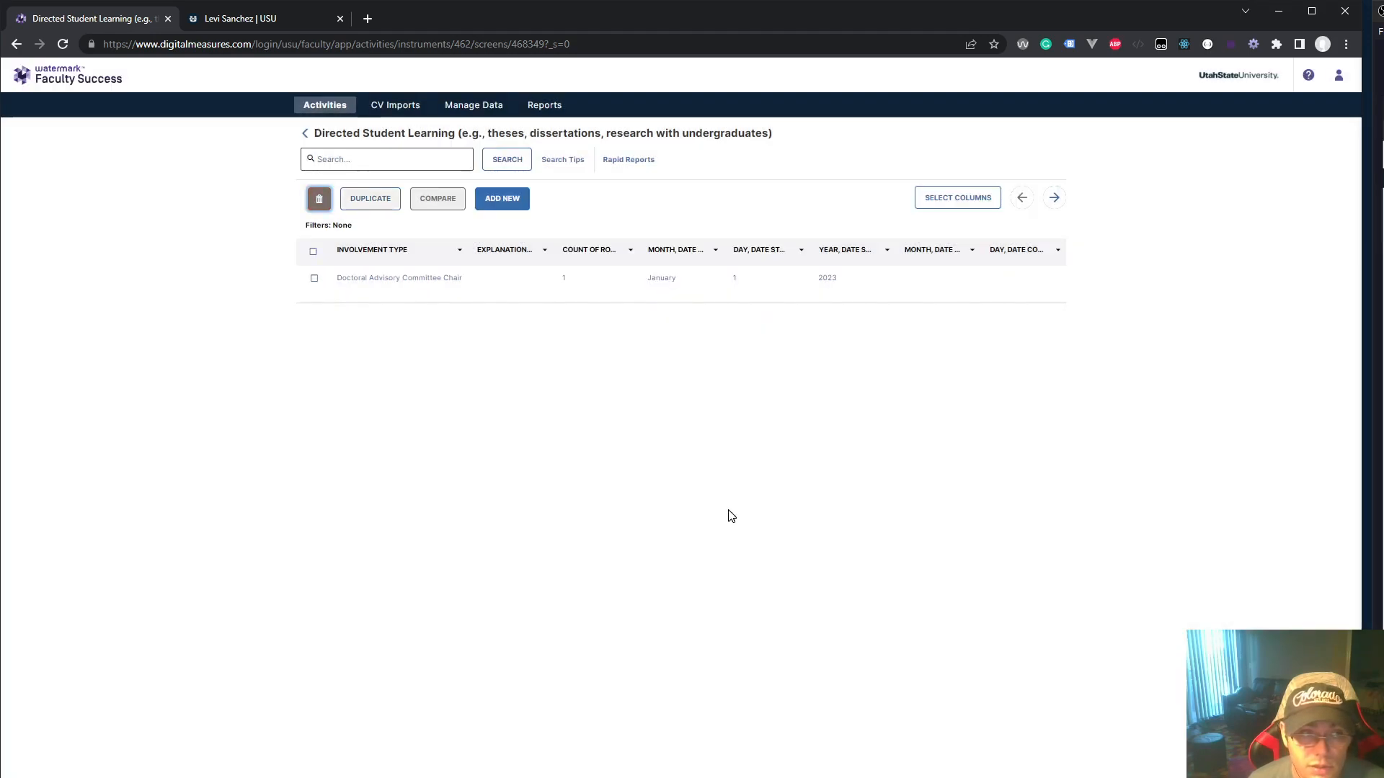
Step: Reload the public profile past the certificate warning and check which students remain under Graduate Students Mentored after the dissertation record's deletion
left_click(221, 18)
left_click(64, 43)
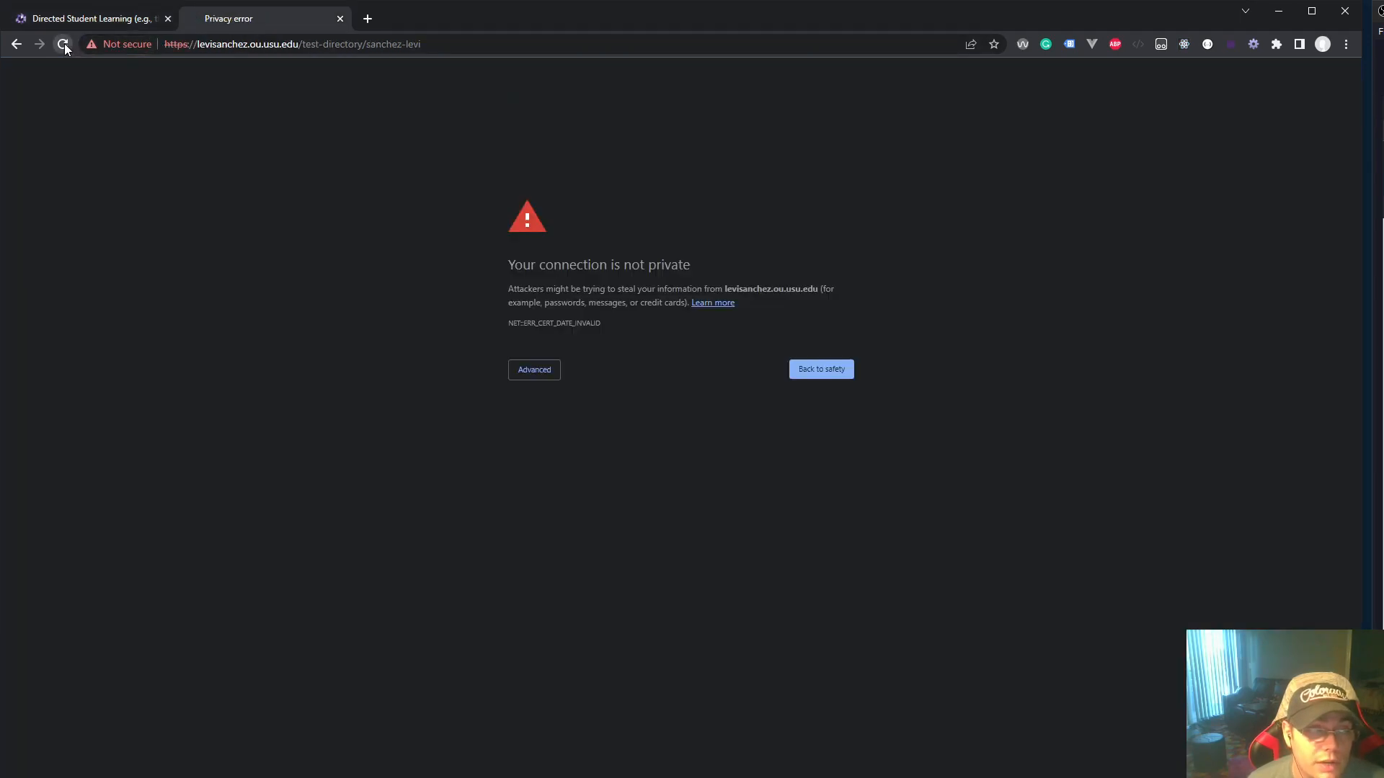
left_click(534, 369)
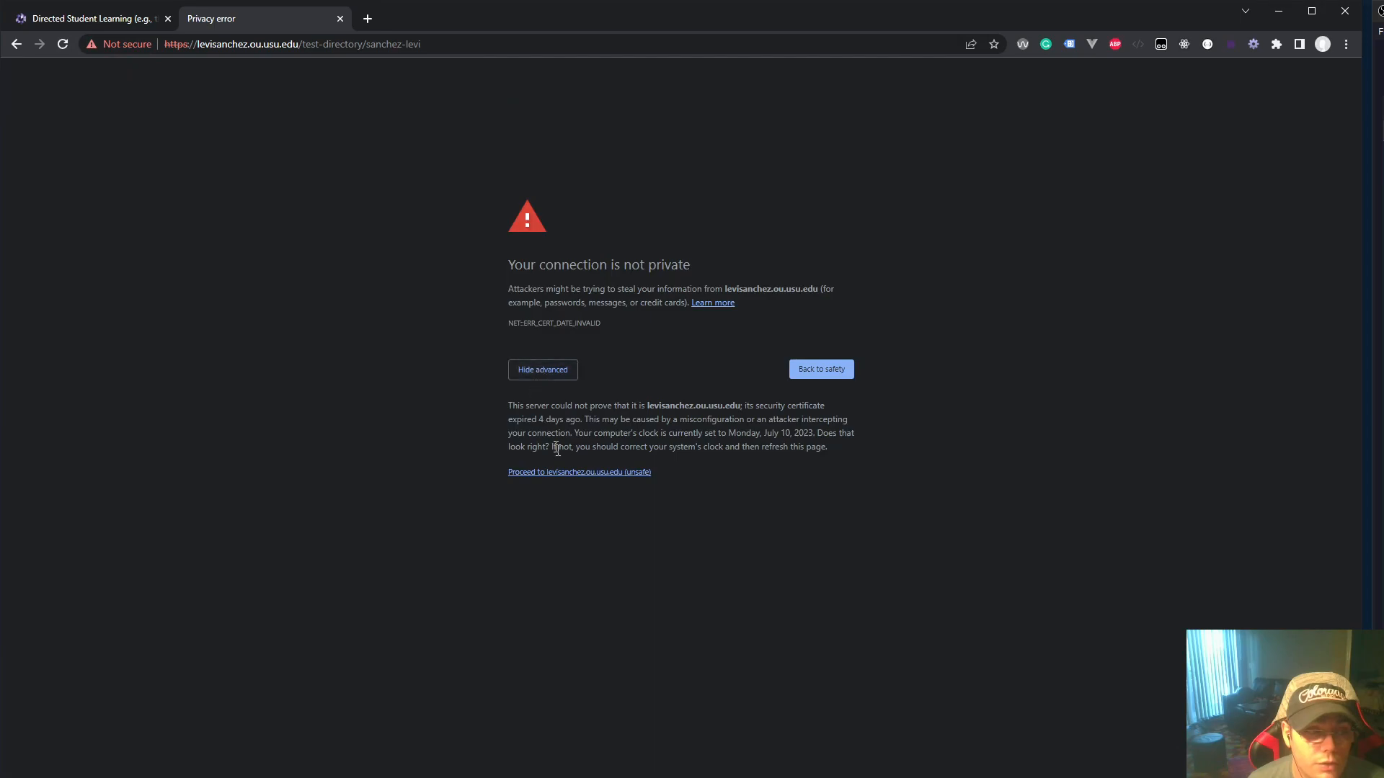
left_click(566, 480)
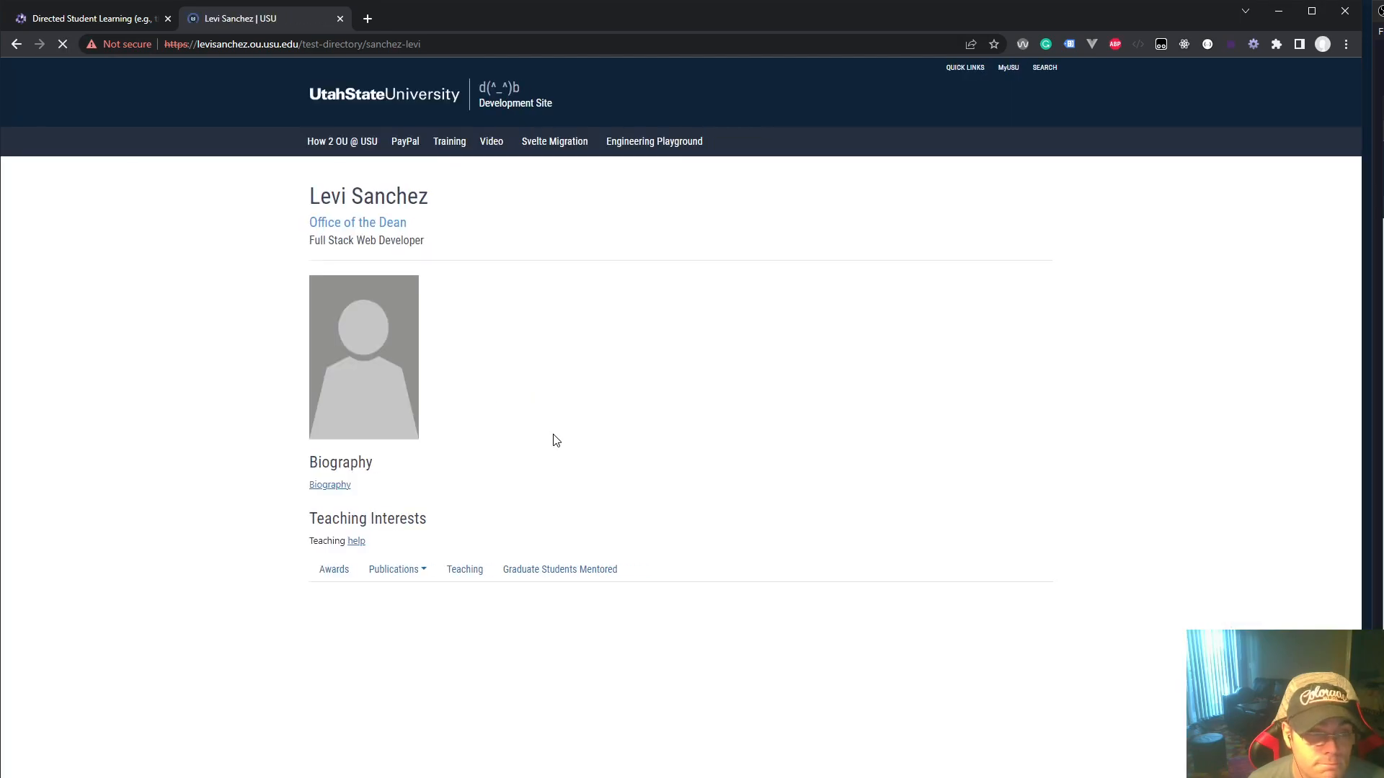
left_click(562, 576)
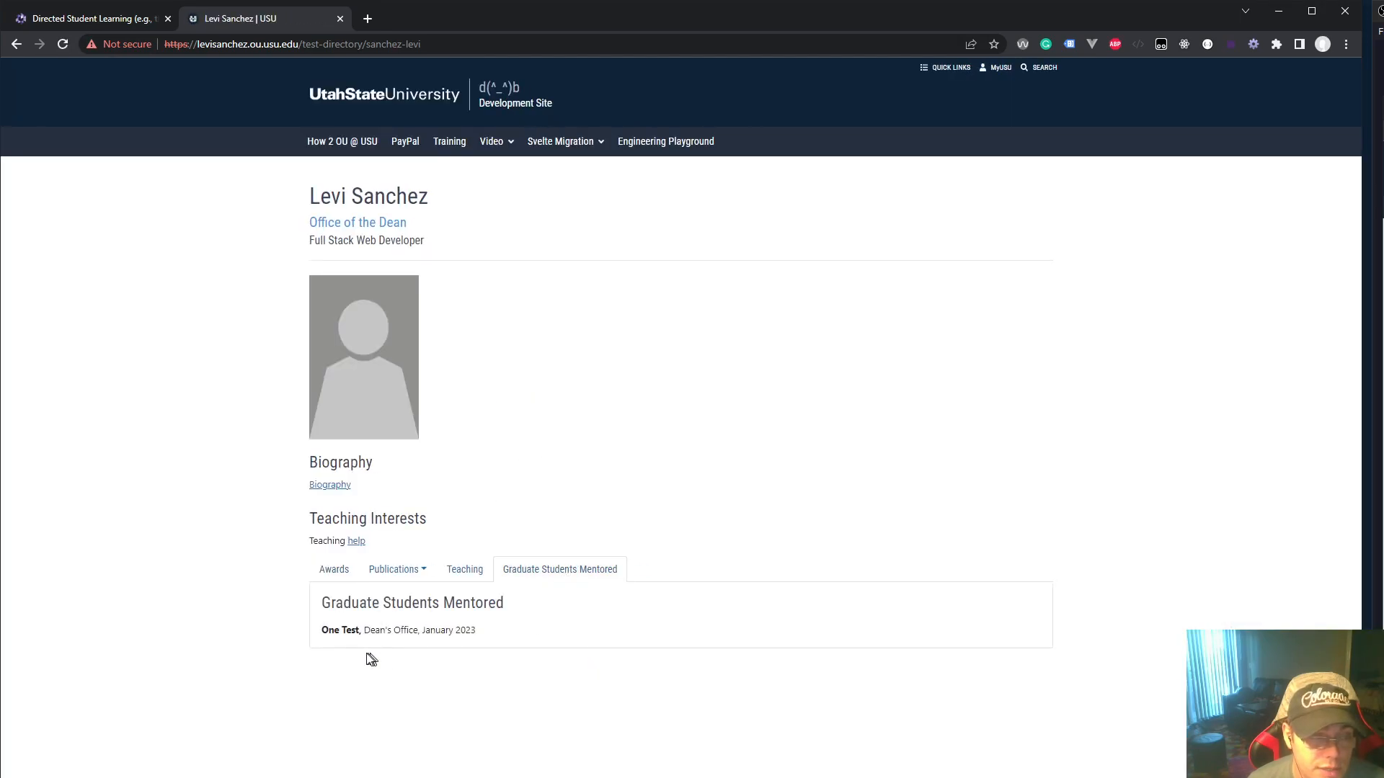
Step: Delete the Doctoral Advisory Committee Chair record from Directed Student Learning in Faculty Success and return to the Activities main menu
left_click(104, 18)
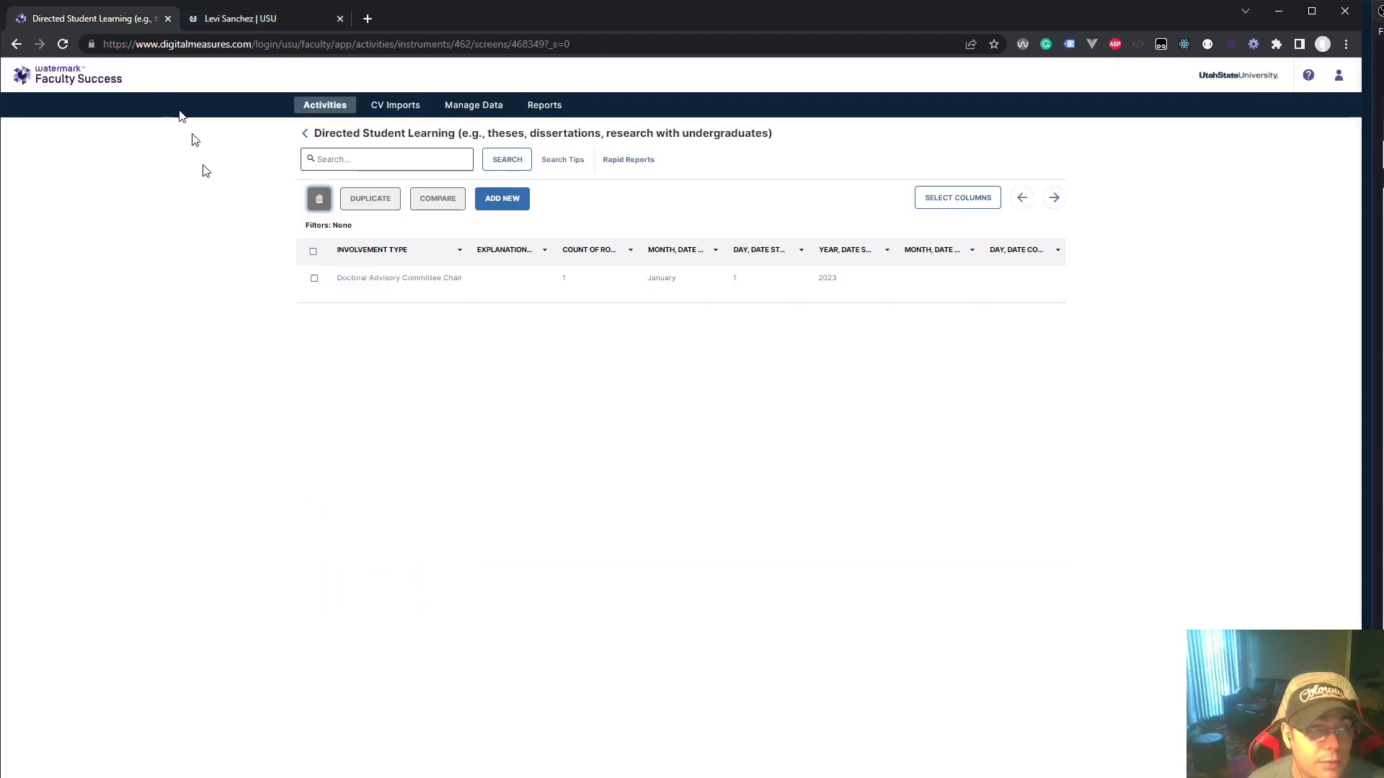
left_click(314, 279)
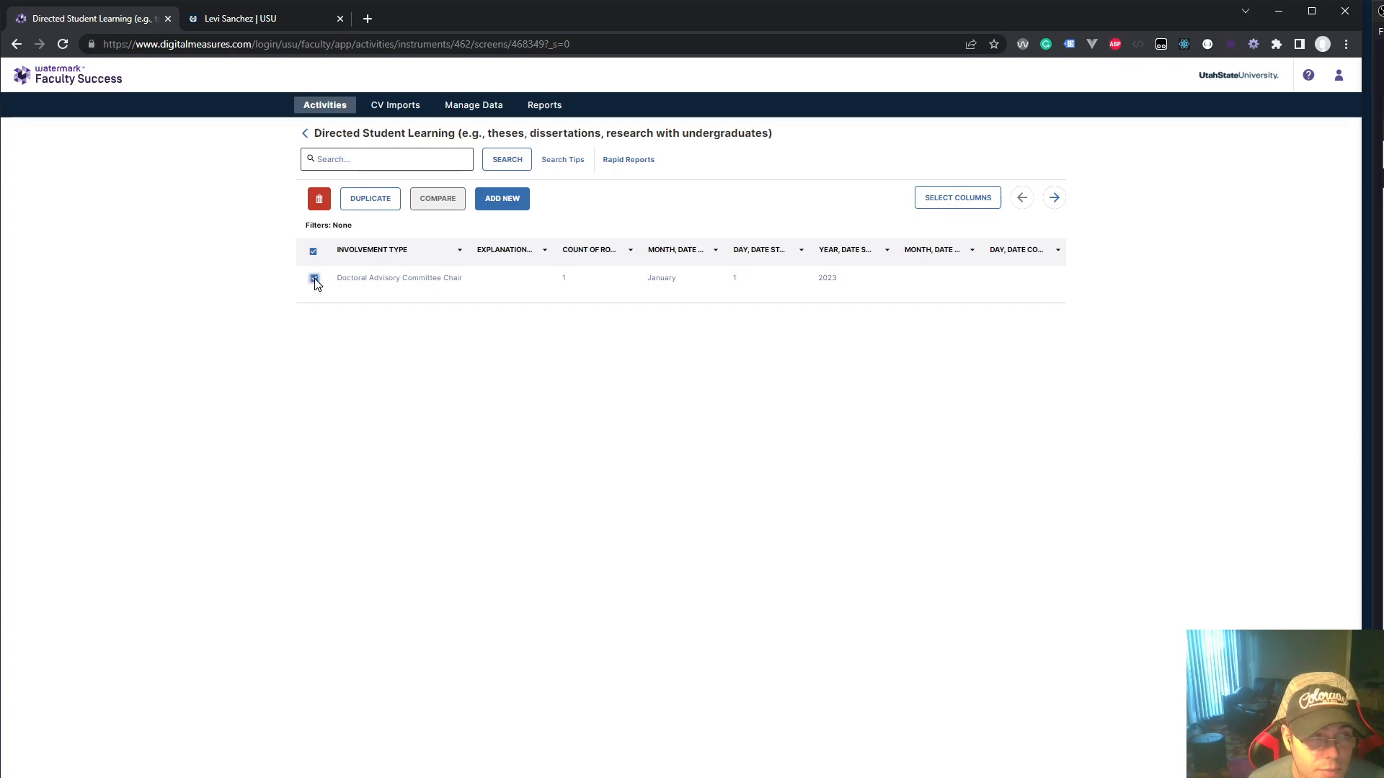
left_click(319, 202)
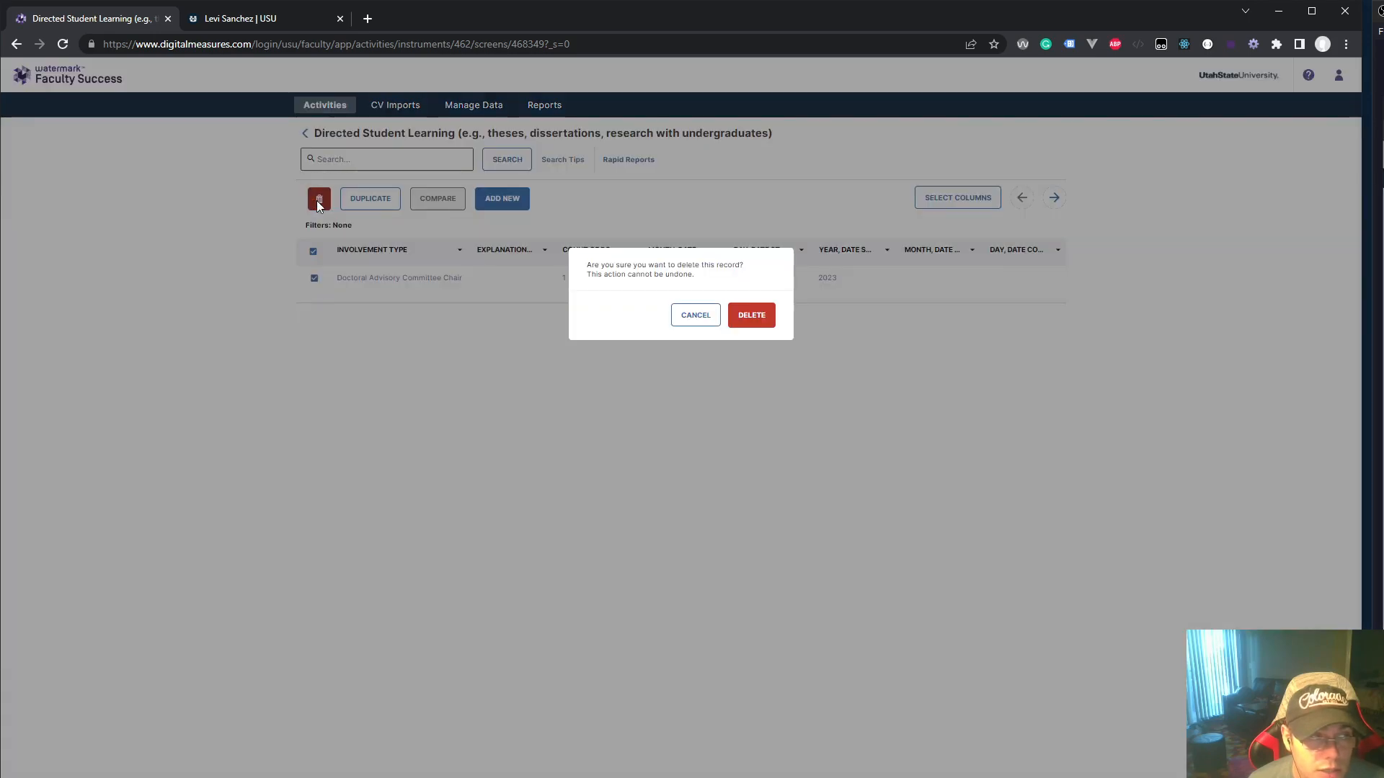
left_click(749, 315)
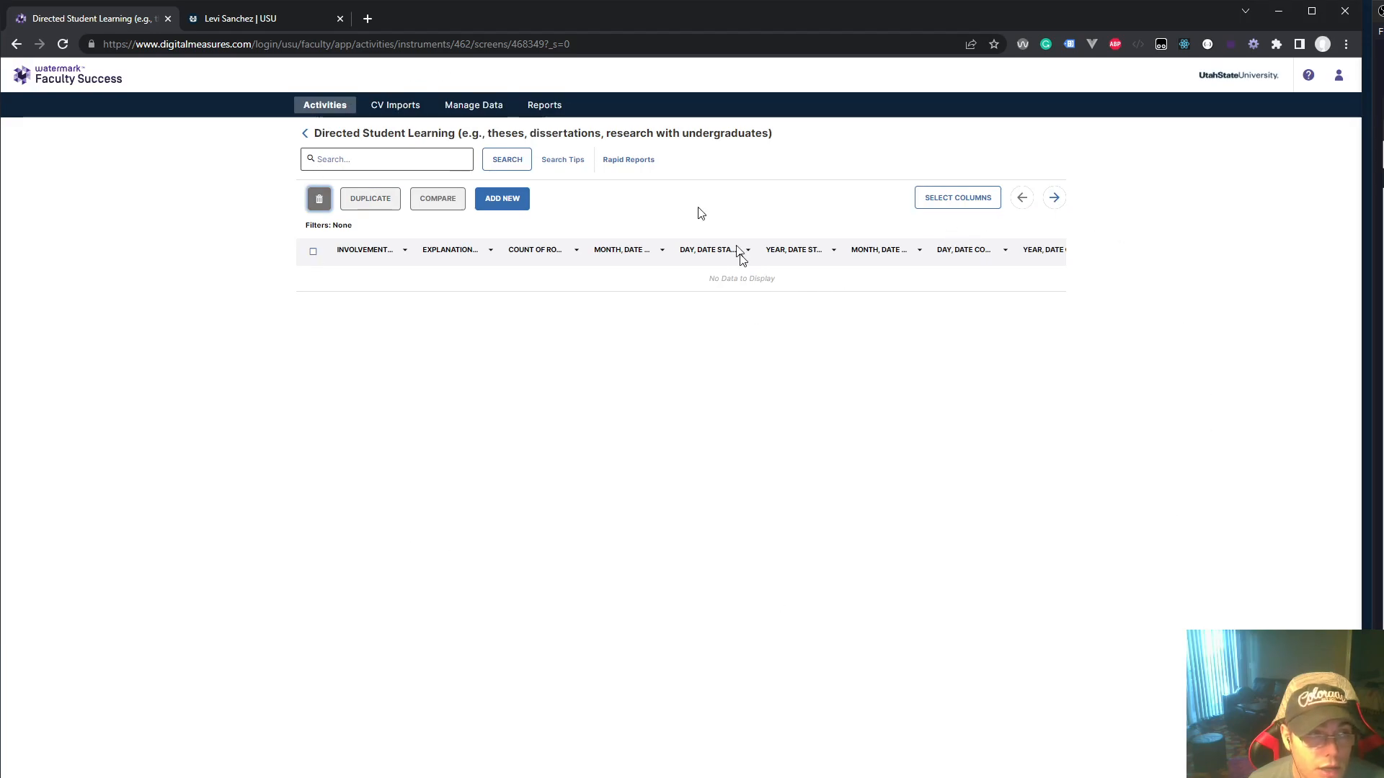
left_click(331, 162)
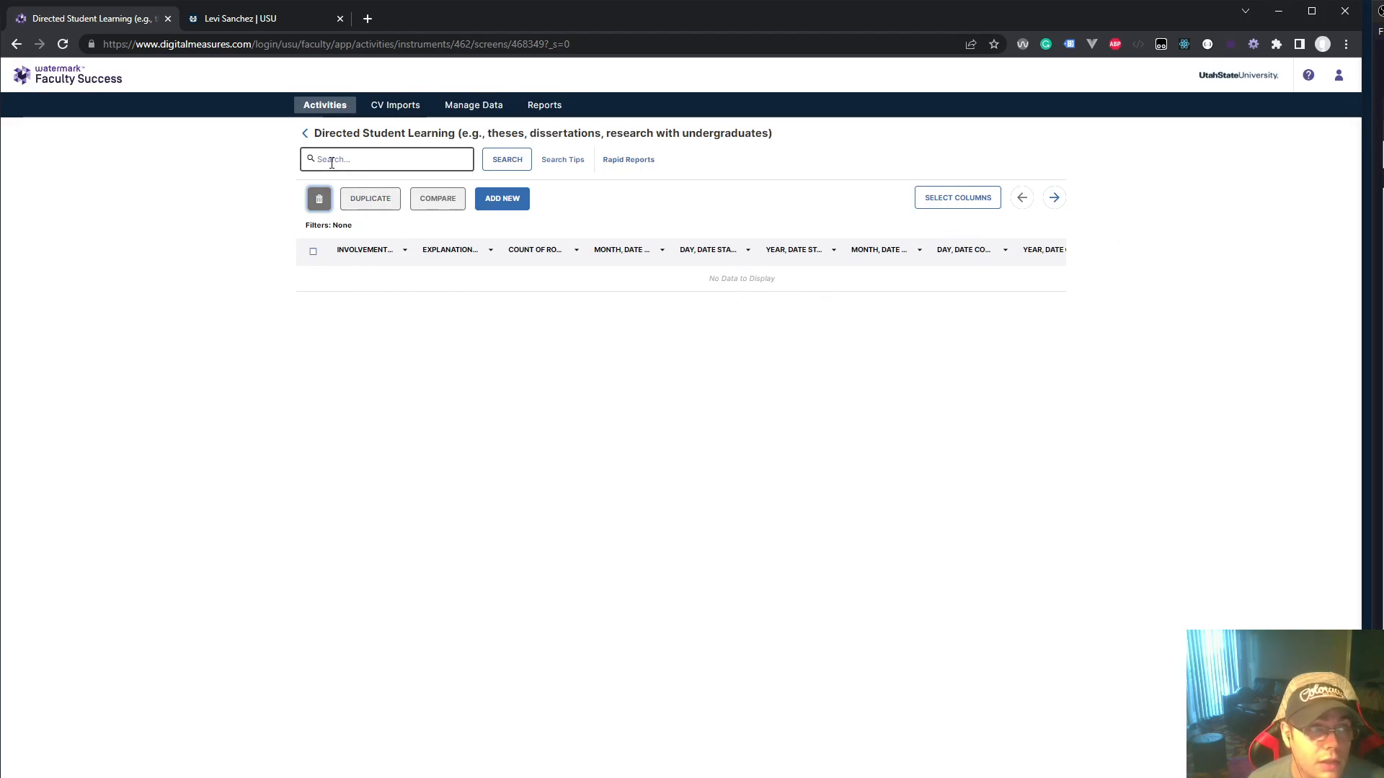
left_click(305, 134)
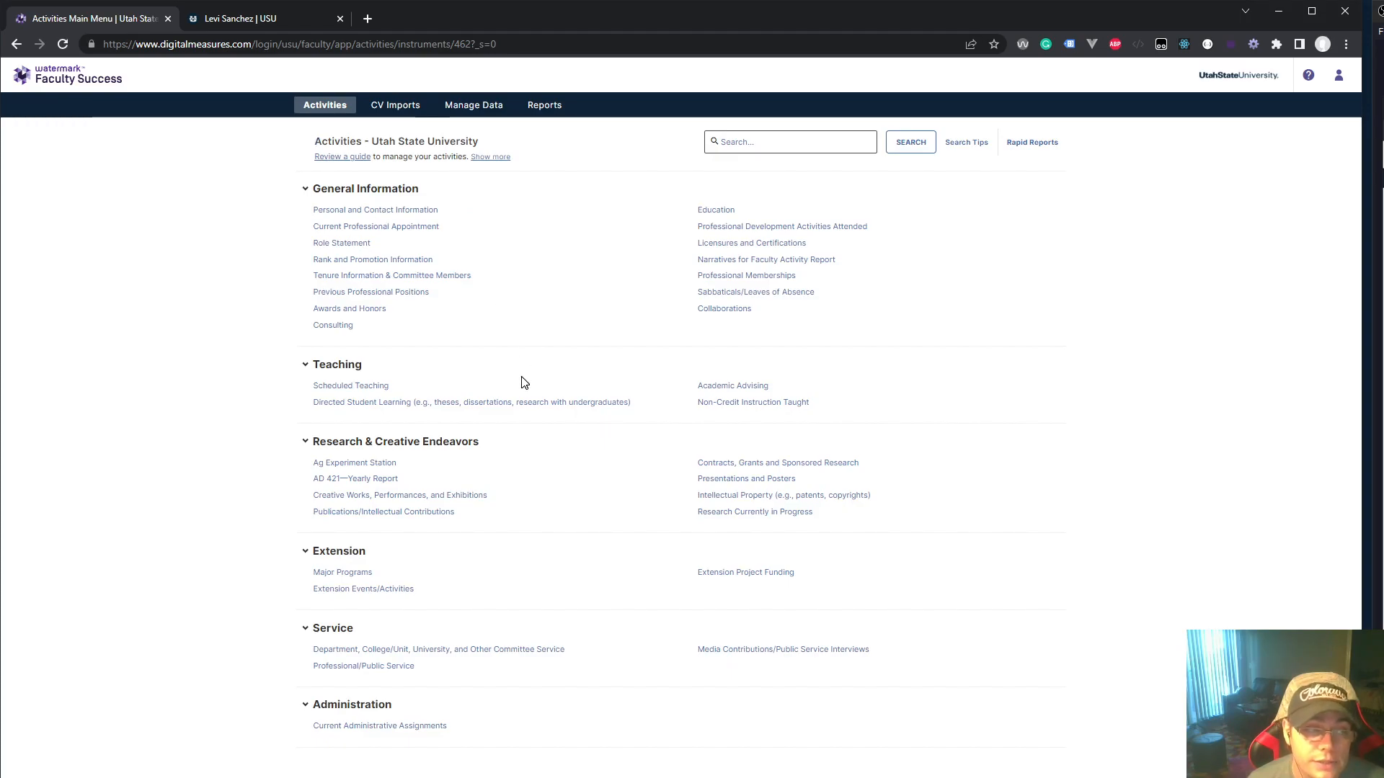
Step: Reload the public profile past the certificate warning to check the page with all Directed Student Learning records deleted
left_click(272, 20)
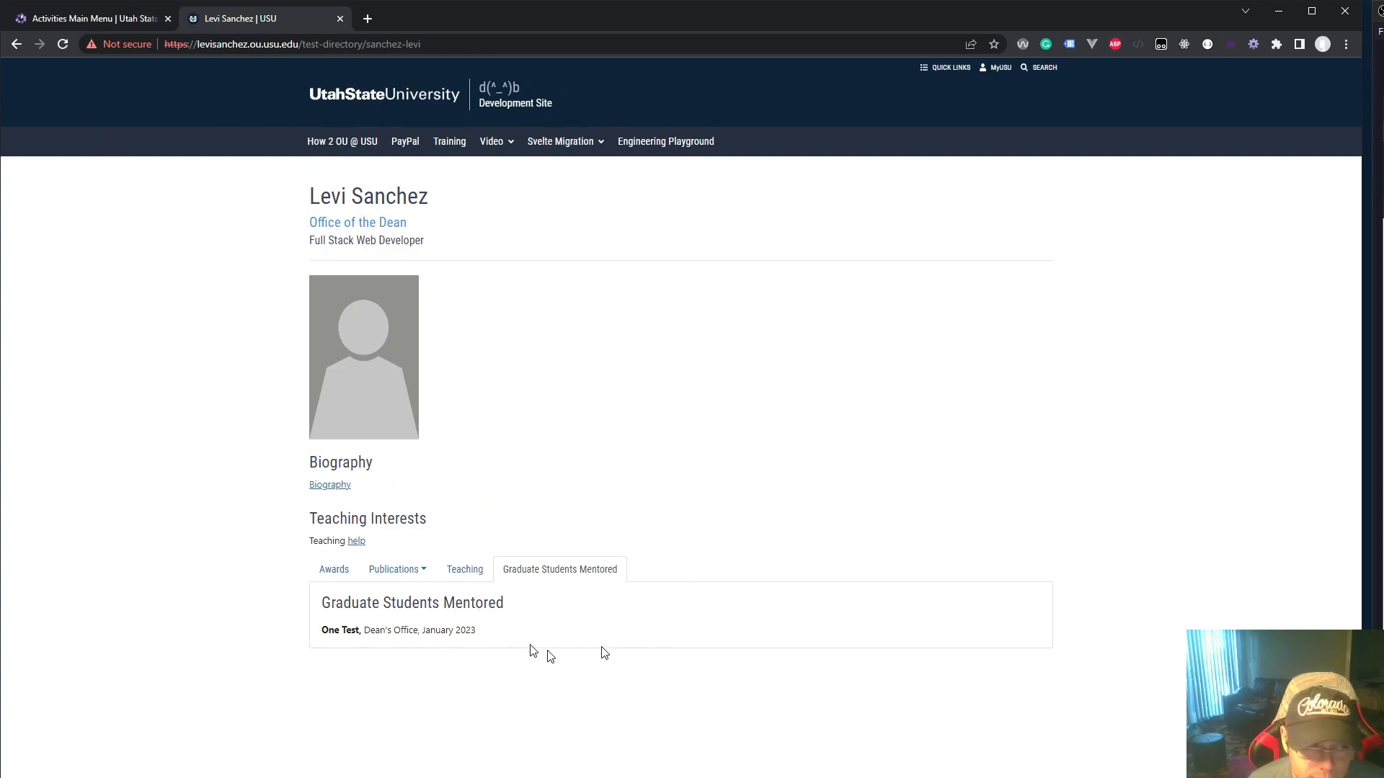
left_click(60, 46)
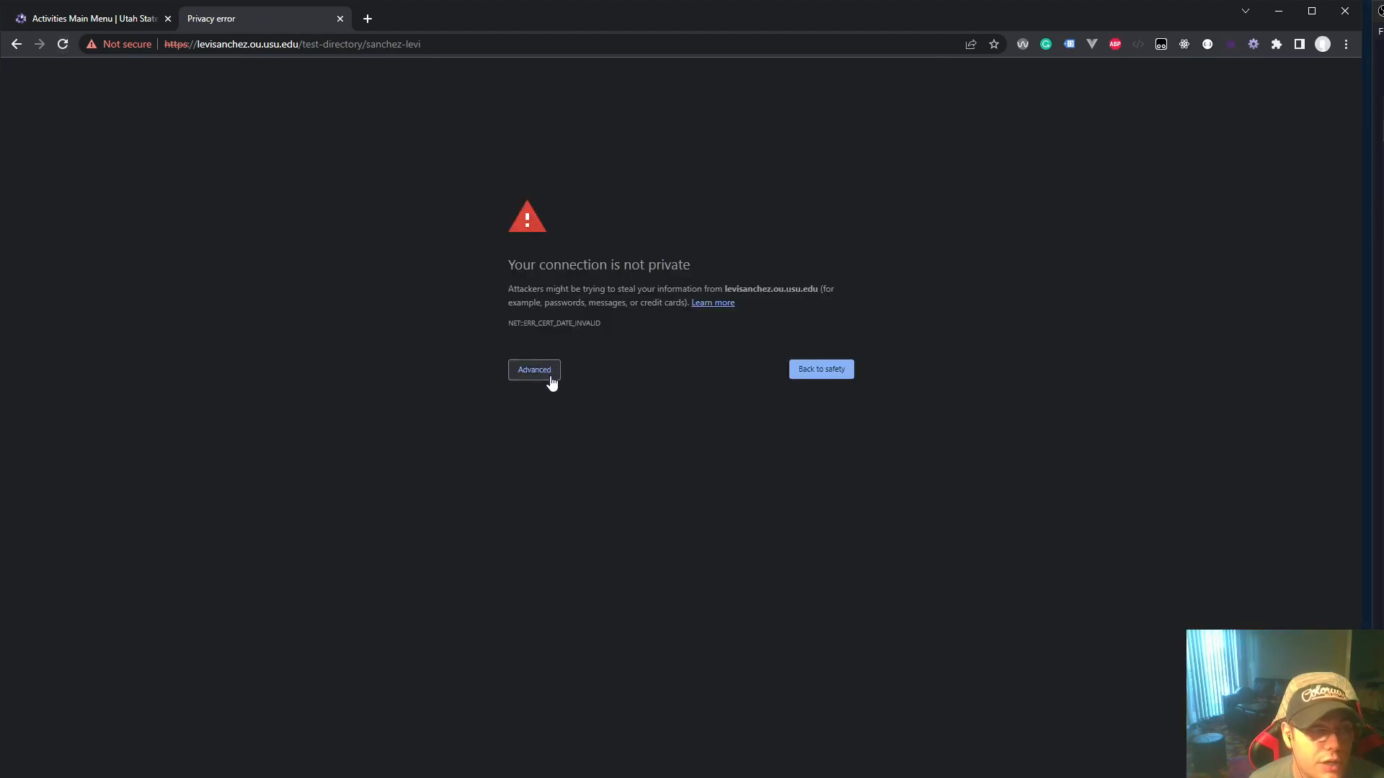
left_click(551, 381)
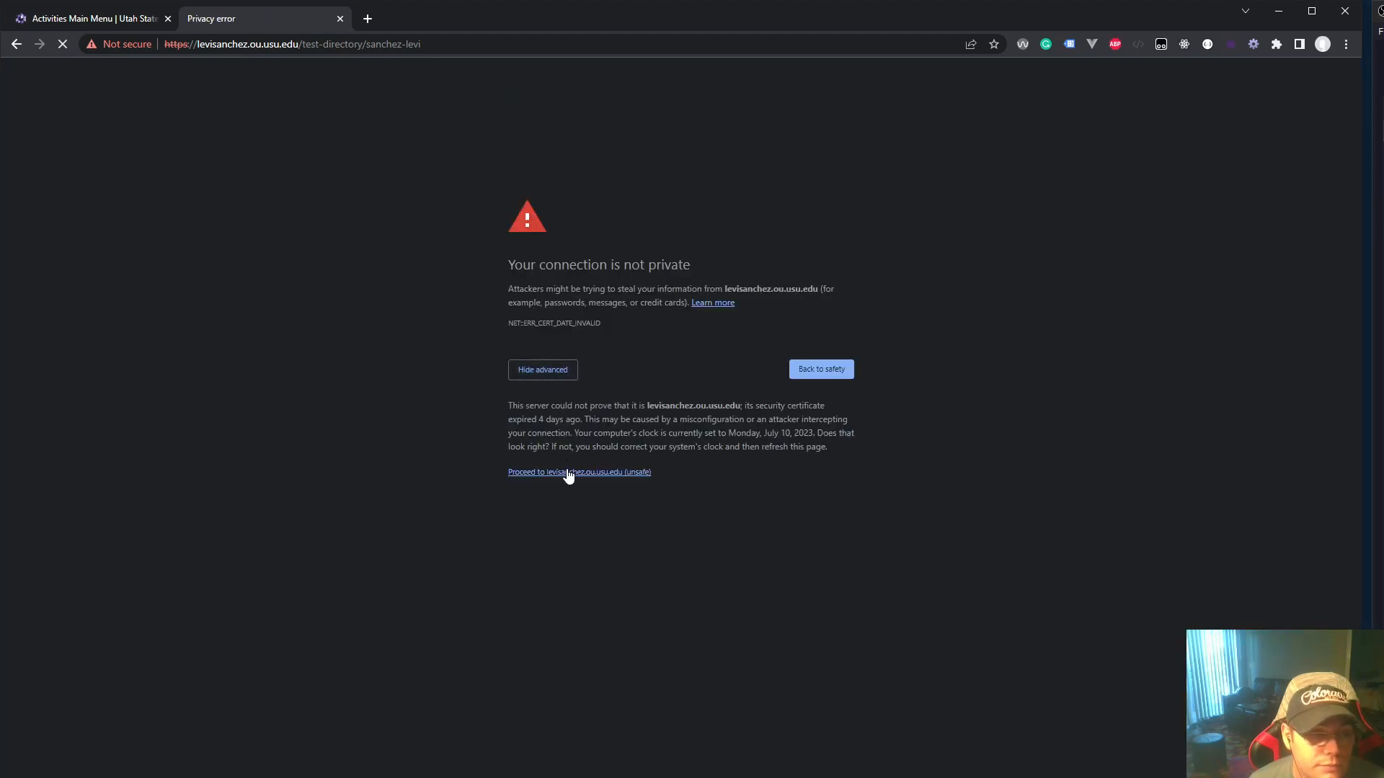